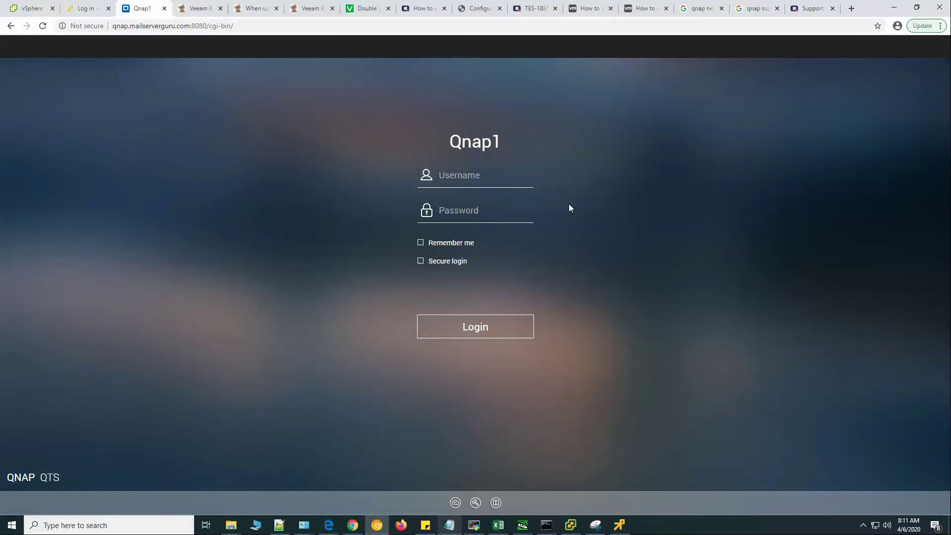
Sign in to QNAP QTS as admin with the account password.
left_click(479, 176)
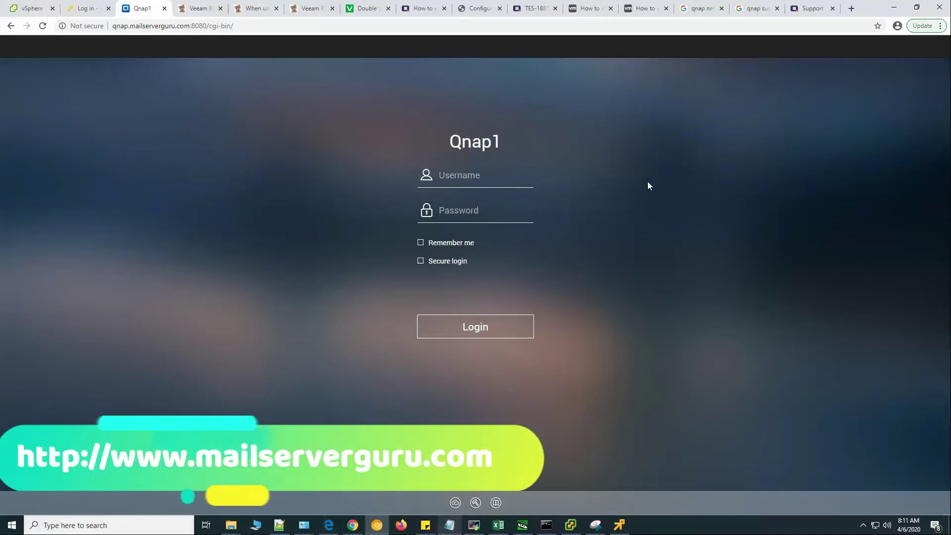
type("admin")
key("Tab")
type("*******")
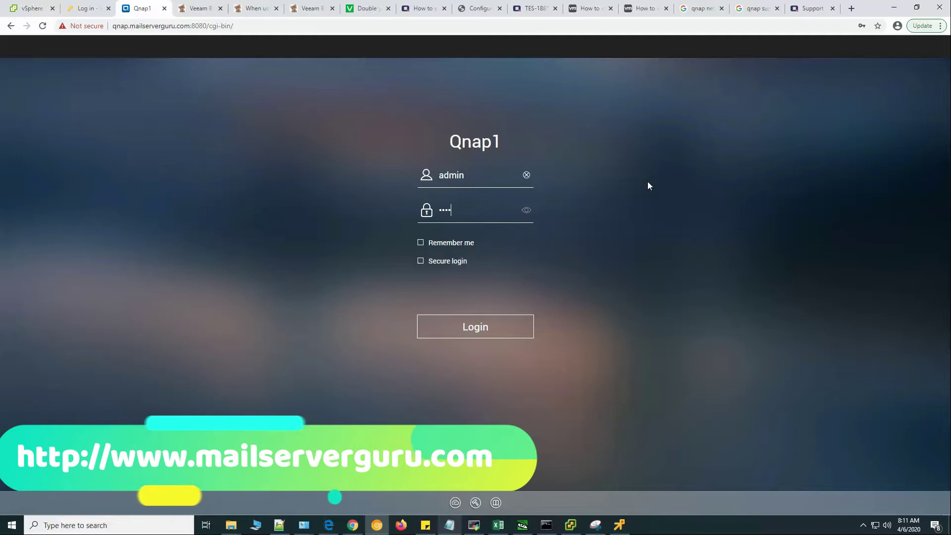
key("Return")
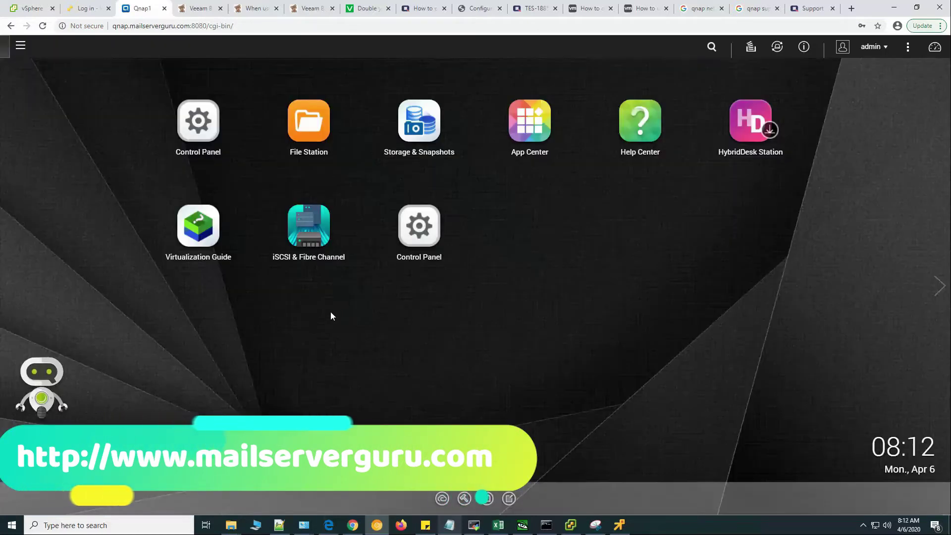
Confirm 10GbE Adapters 5 and 6 are connected with IP addresses under Network & Virtual Switch Interfaces.
left_click(20, 46)
left_click(77, 174)
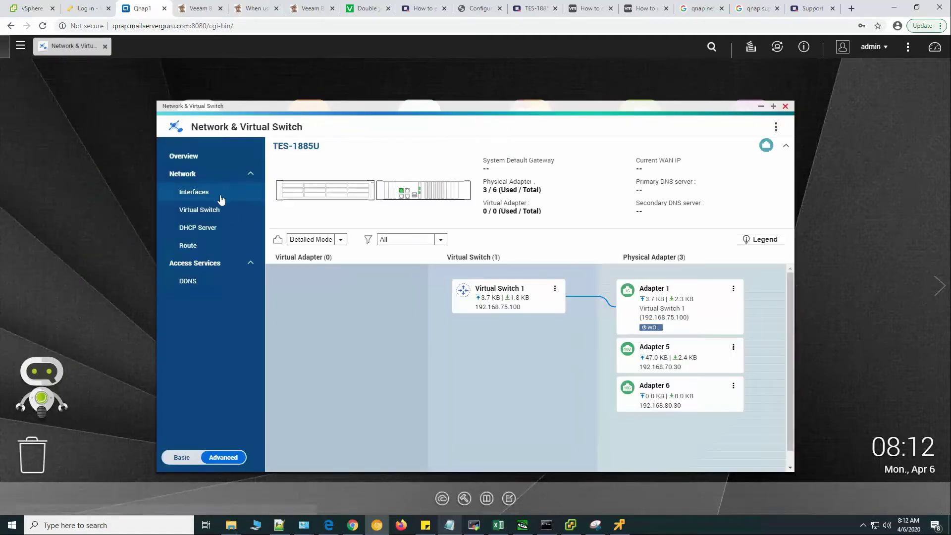
left_click(221, 198)
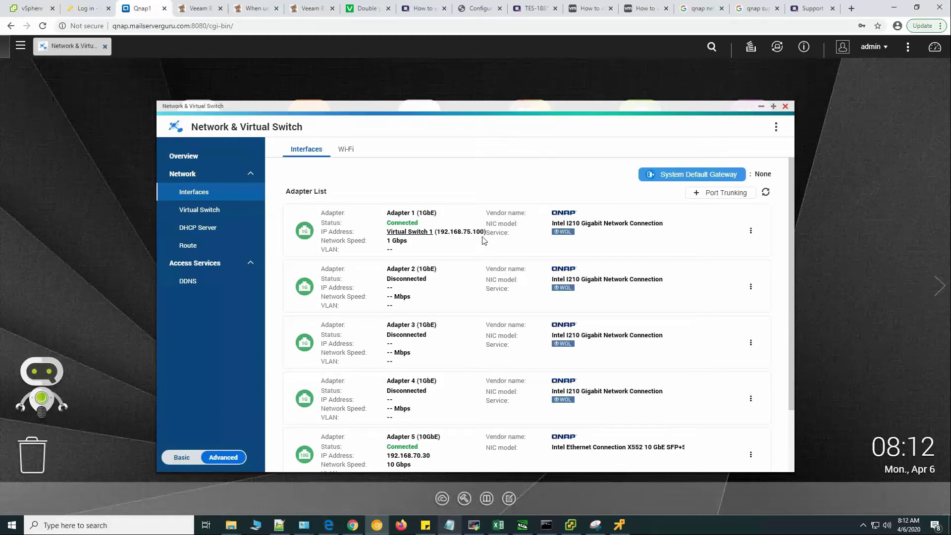
scroll(484, 241, "down", 3)
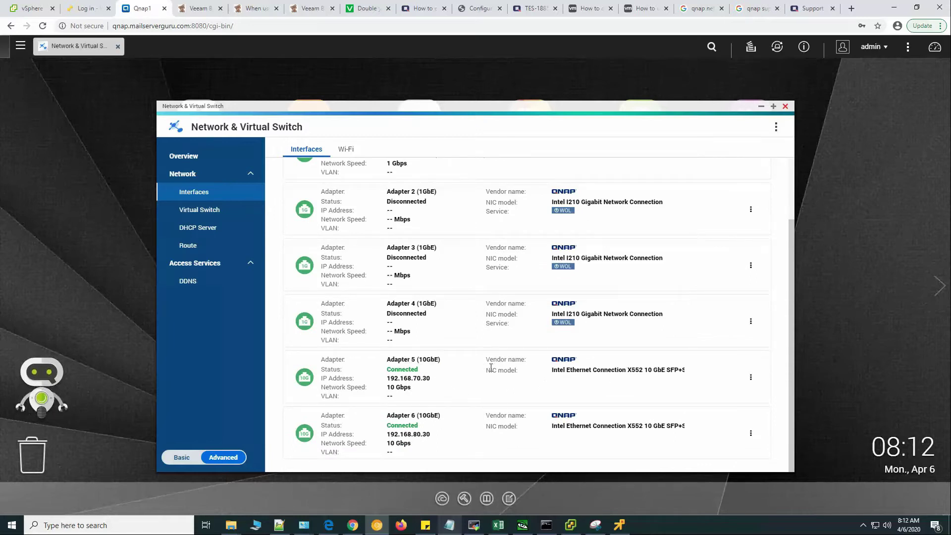
left_click(785, 105)
Review Network Access service binding per interface, then show the Win/Mac/NFS Microsoft Networking settings.
left_click(201, 121)
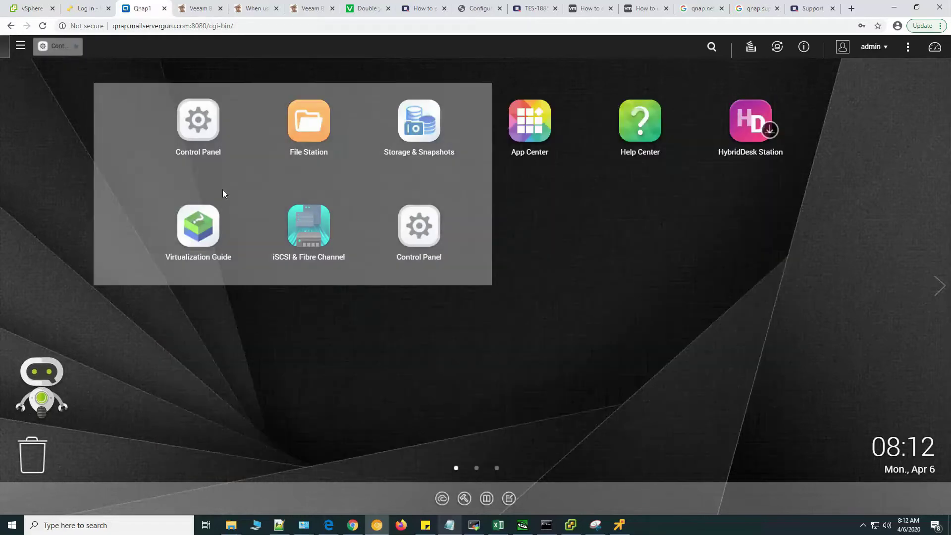
left_click(373, 203)
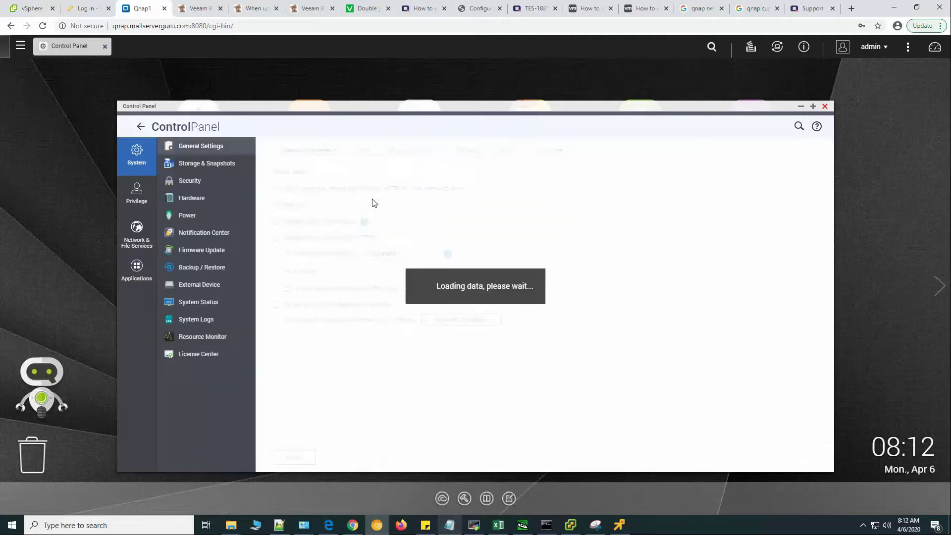
left_click(137, 238)
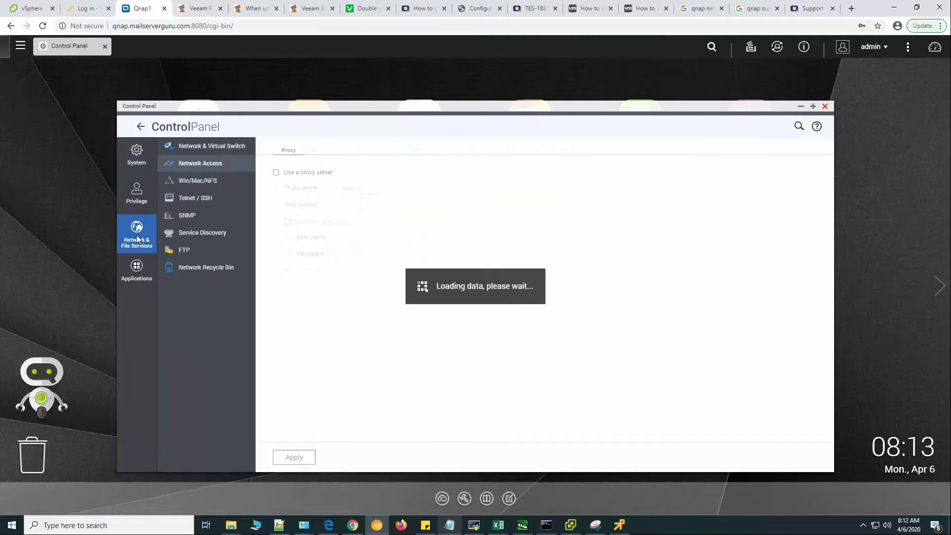
left_click(275, 201)
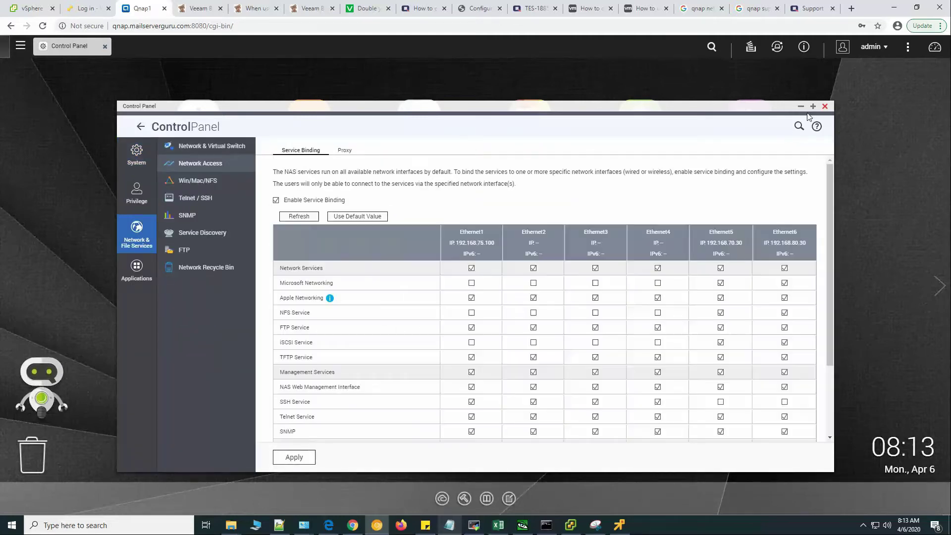
left_click(813, 106)
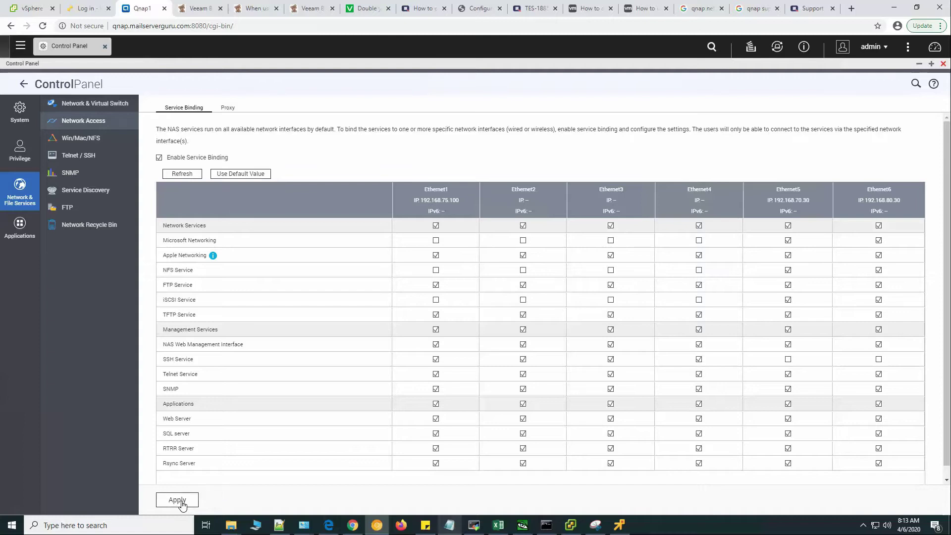
left_click(86, 141)
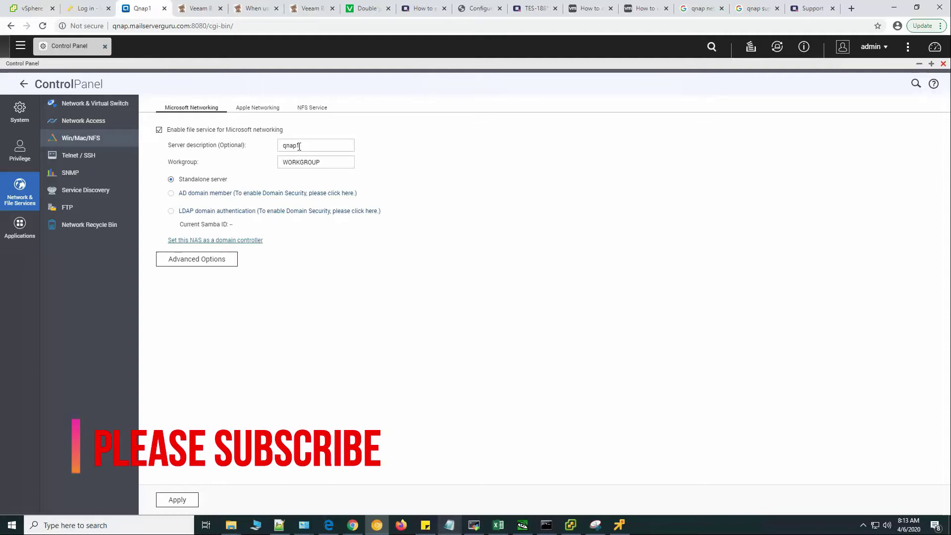
Apply the Microsoft Networking advanced options keeping SMB 3 as the highest SMB version.
left_click_drag(314, 144, 237, 145)
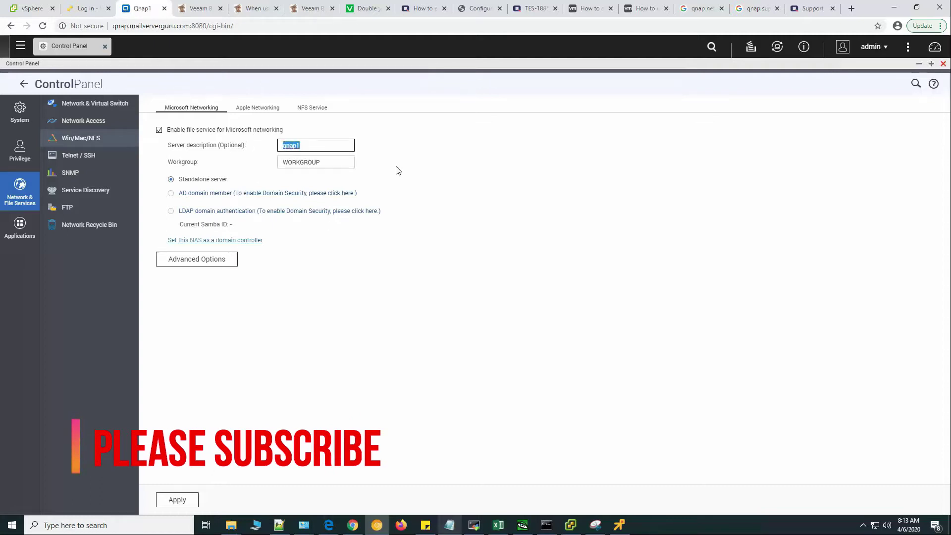
left_click(202, 264)
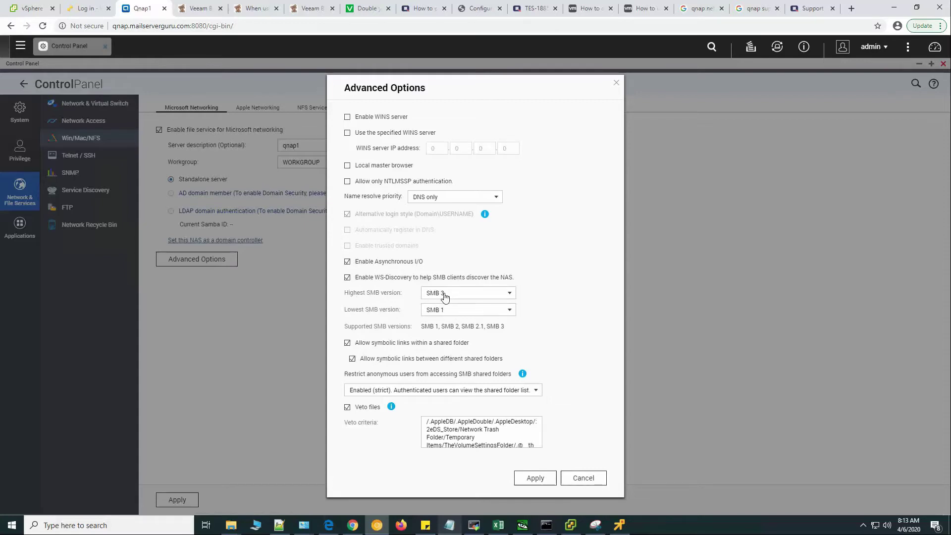
left_click(535, 478)
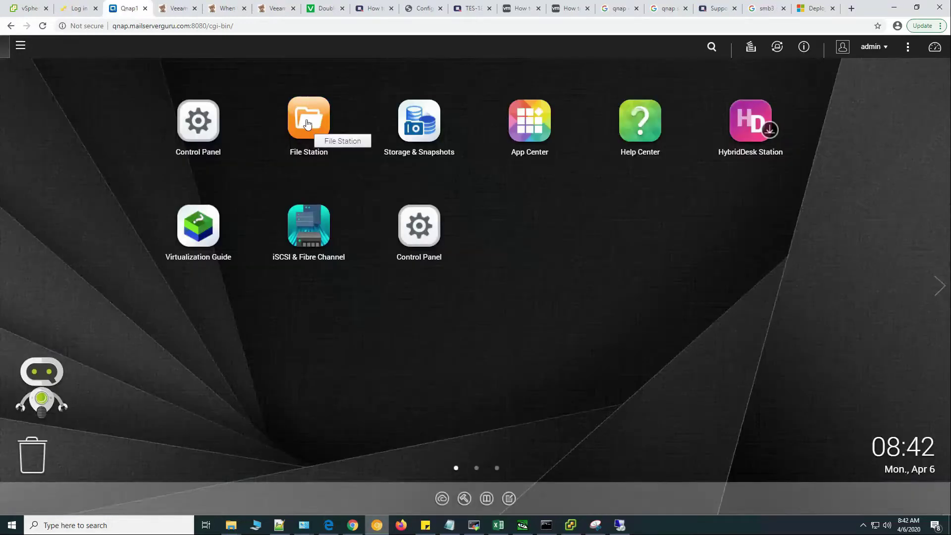
From File Station, create shared folder SMBShare on volume SMB1 with admin read-write access.
left_click(307, 124)
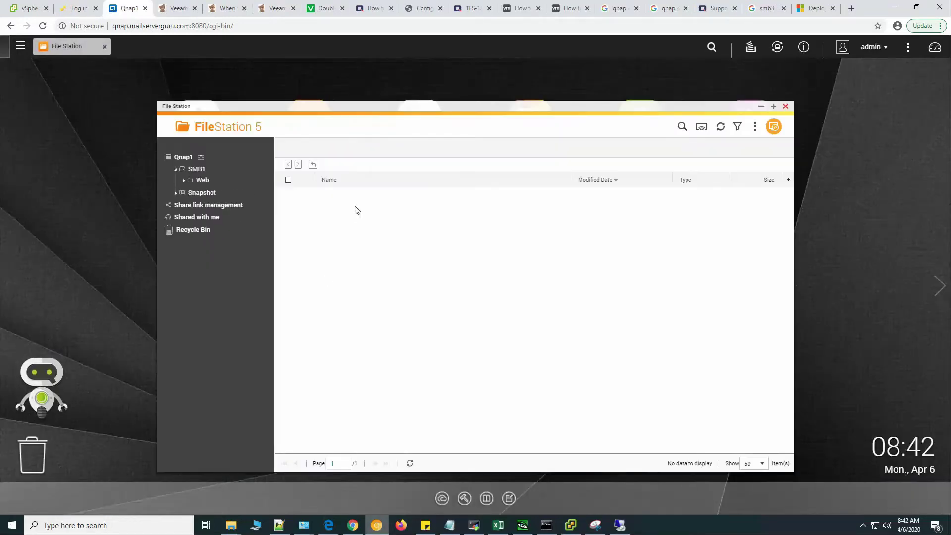
mouse_move(261, 170)
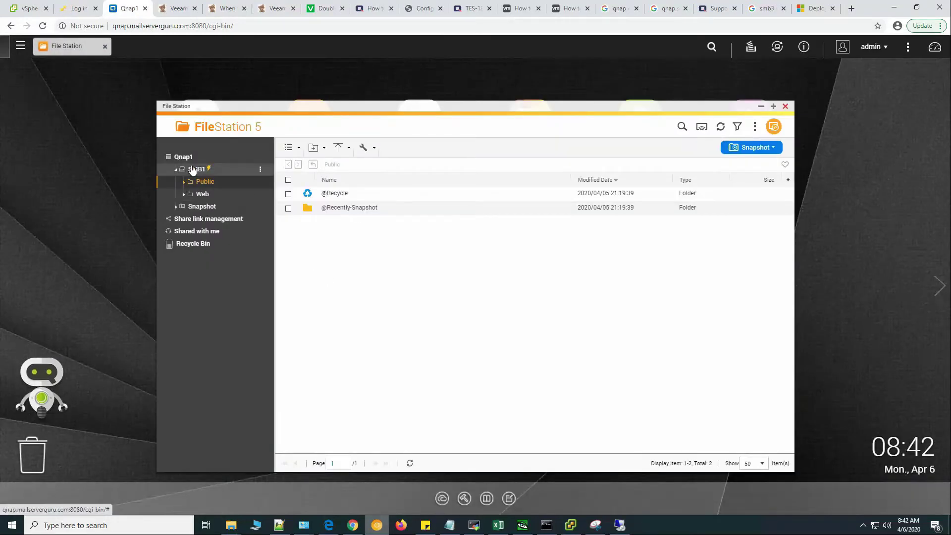
left_click(261, 171)
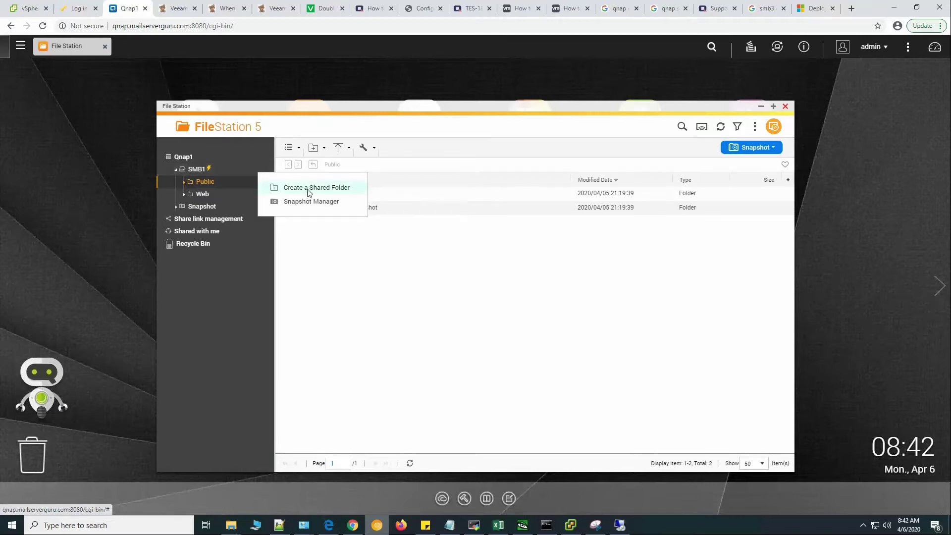
left_click(308, 188)
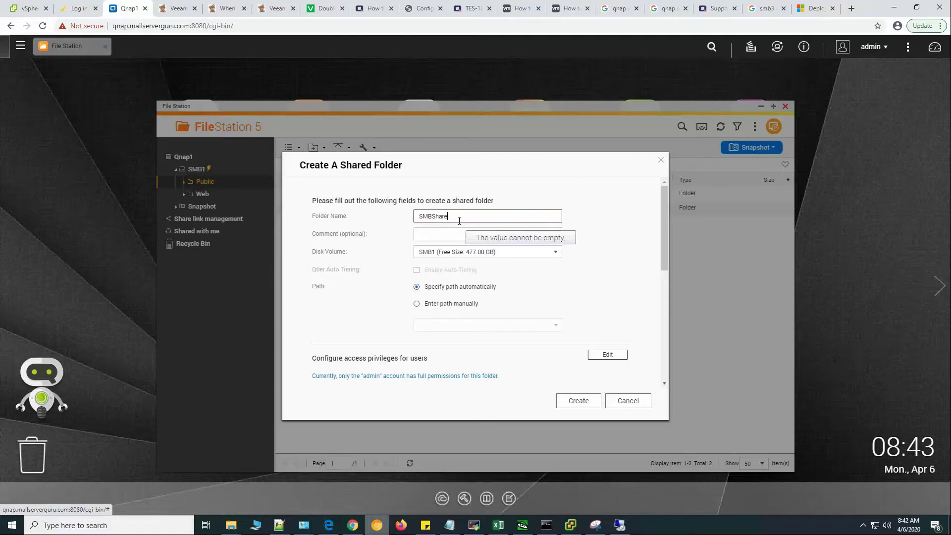
left_click(455, 254)
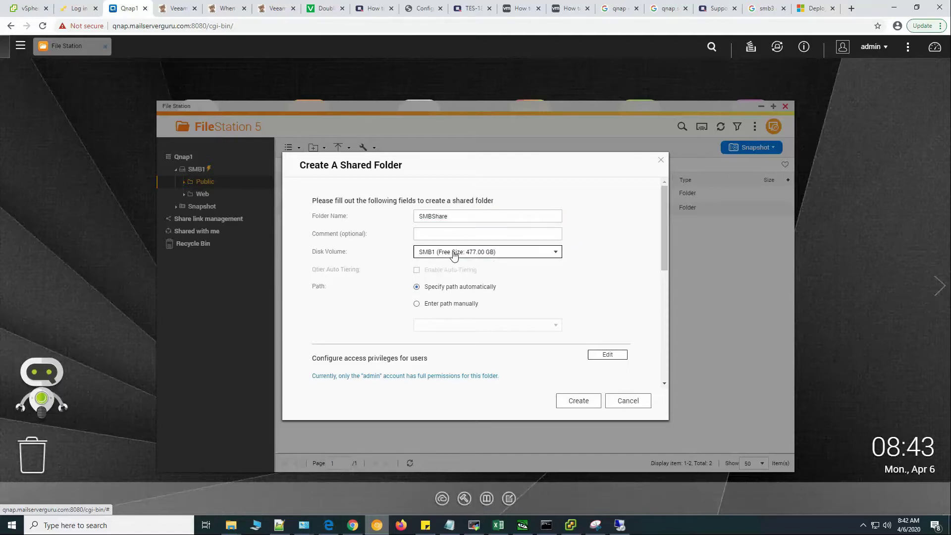
left_click(454, 254)
left_click(621, 357)
left_click_drag(662, 236, 658, 216)
left_click(581, 402)
left_click(549, 353)
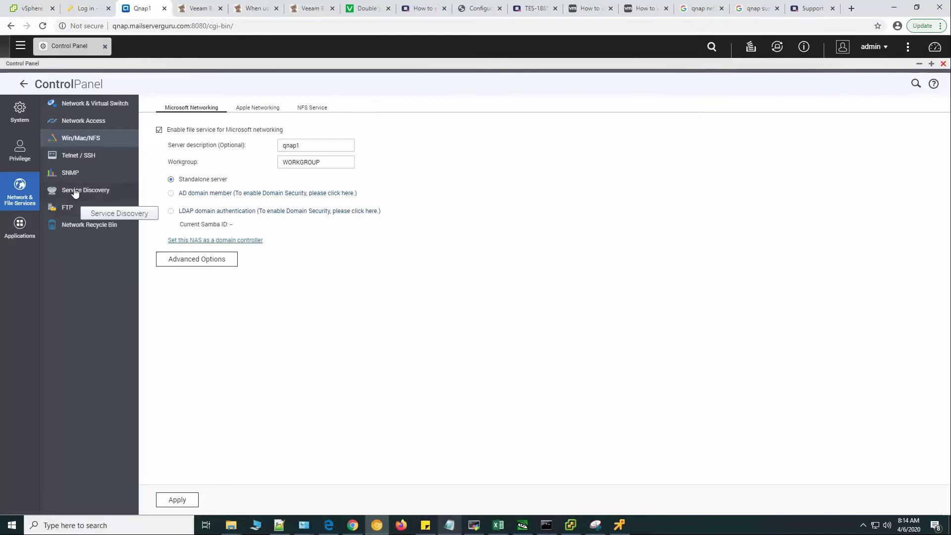
Open /etc/config/smb.conf in vi and scroll to the aio write size line.
left_click(89, 155)
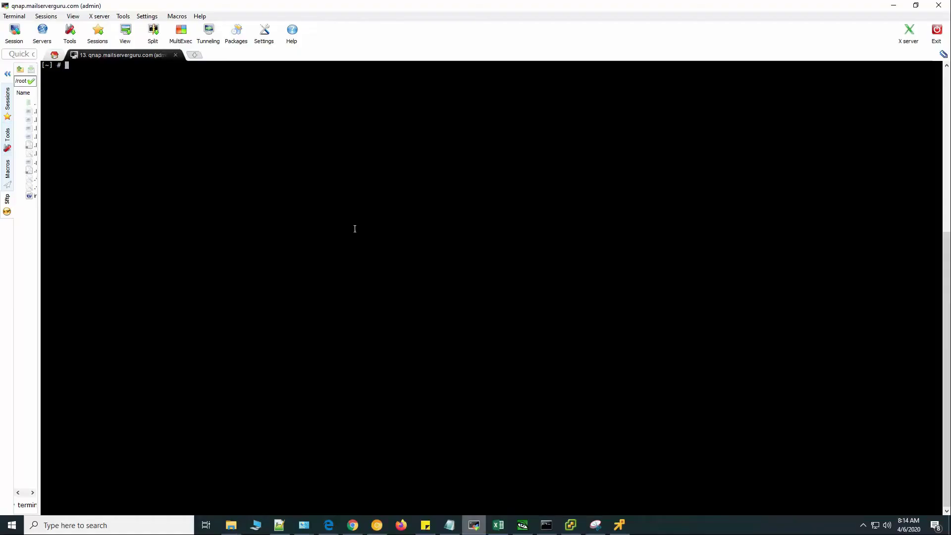
type("vi")
type(" /etc/config/smb.conf")
key("Return")
scroll(355, 228, "down", 7)
scroll(355, 229, "down", 2)
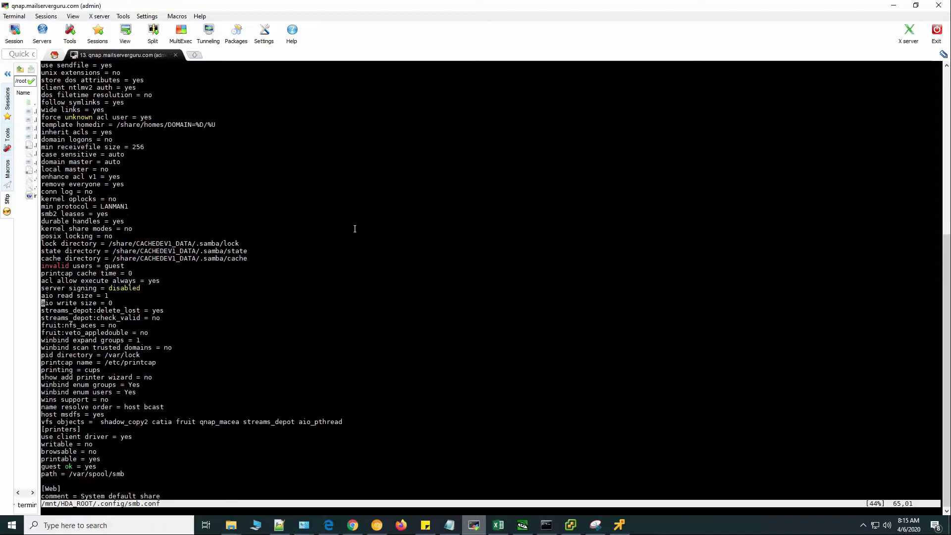
Add 'server multi channel support = yes' below aio write size and save with :wq.
key("shift+a")
key("Return")
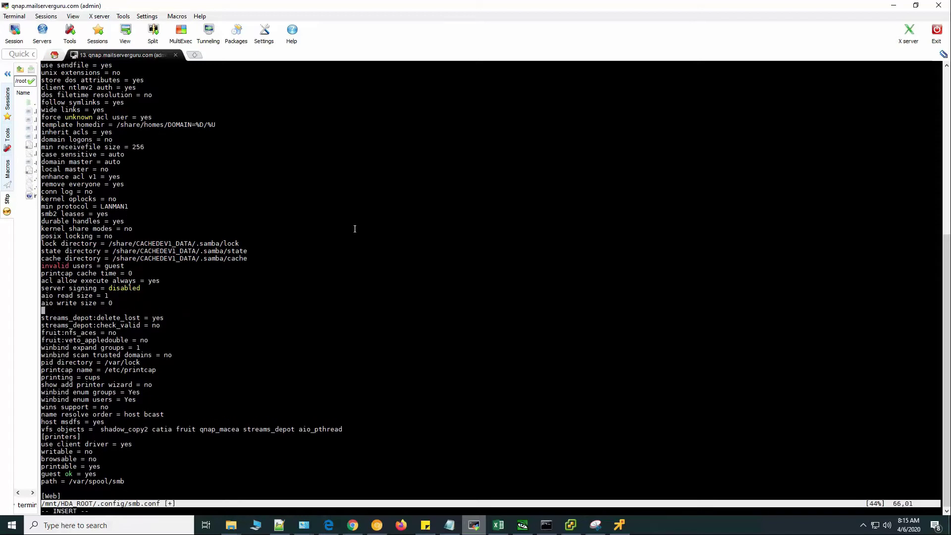
right_click(355, 233)
left_click(386, 270)
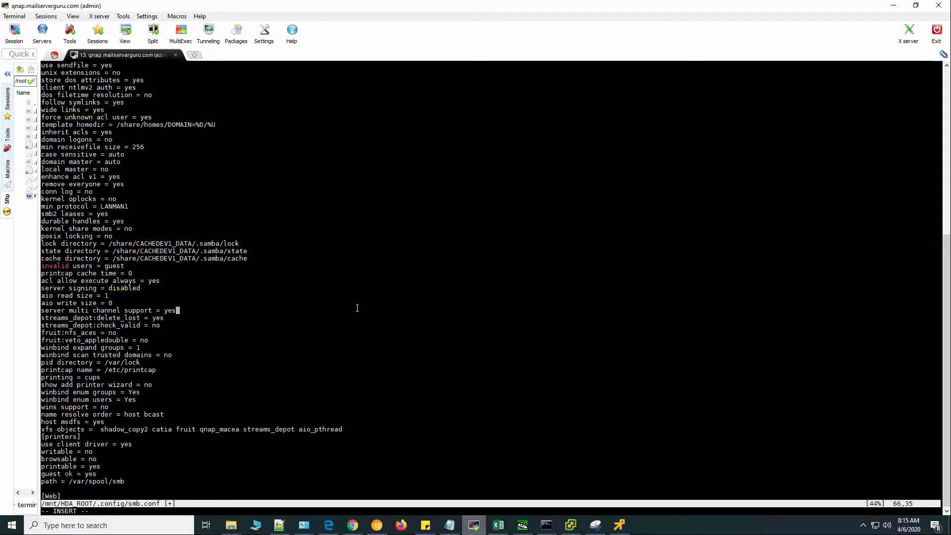
key("Escape")
type(":wq")
key("Return")
Restart the SMB service with /etc/init.d/smb.sh restart.
type("/etc/init.d/.d")
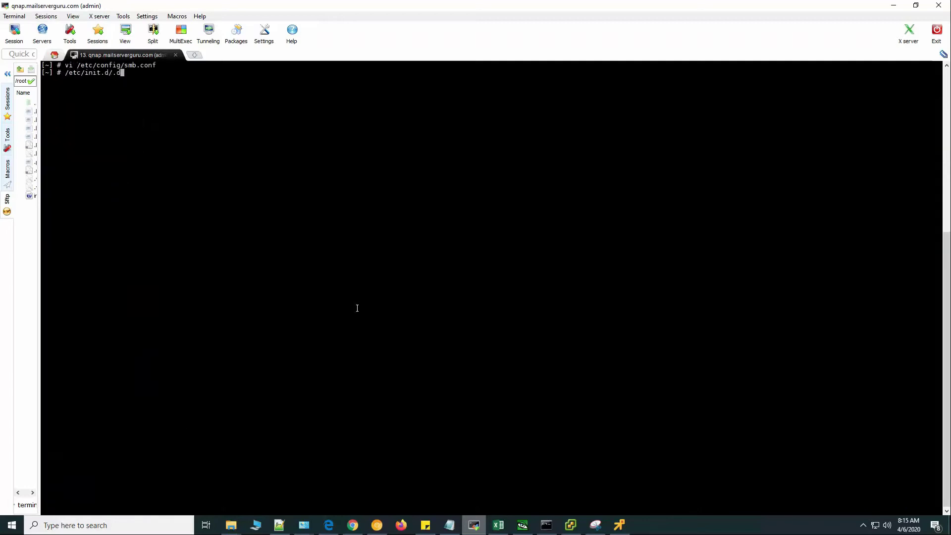
key("BackSpace")
key("BackSpace")
type("smb.sh")
type("restart")
key("Return")
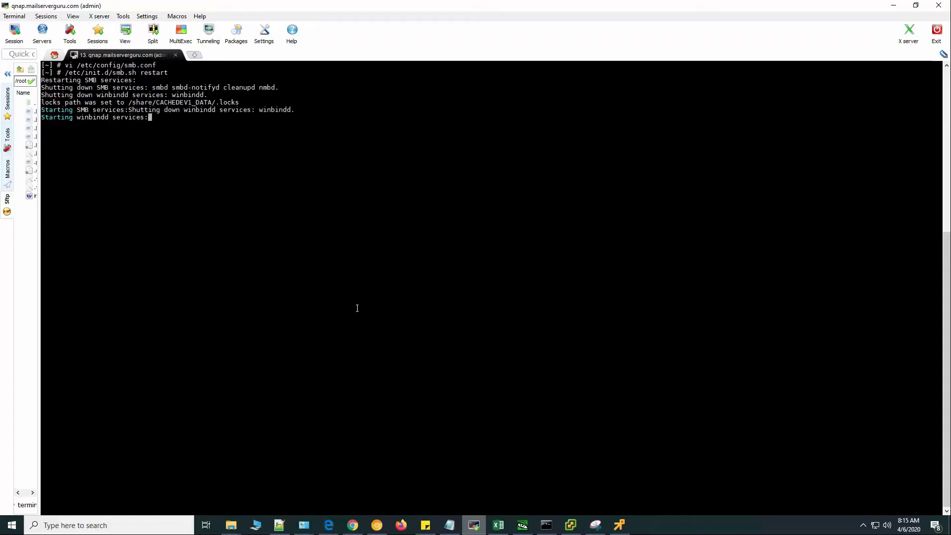
Run smb2status to confirm smbd is running with SMB 3, then return to the QNAP browser page.
type("smb")
key("Tab")
key("Tab")
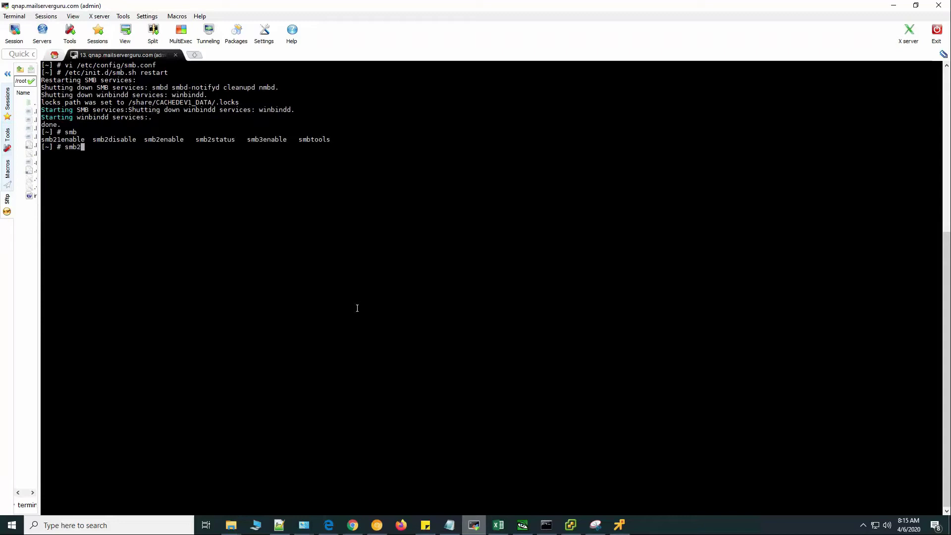
type("2s")
key("Tab")
key("Return")
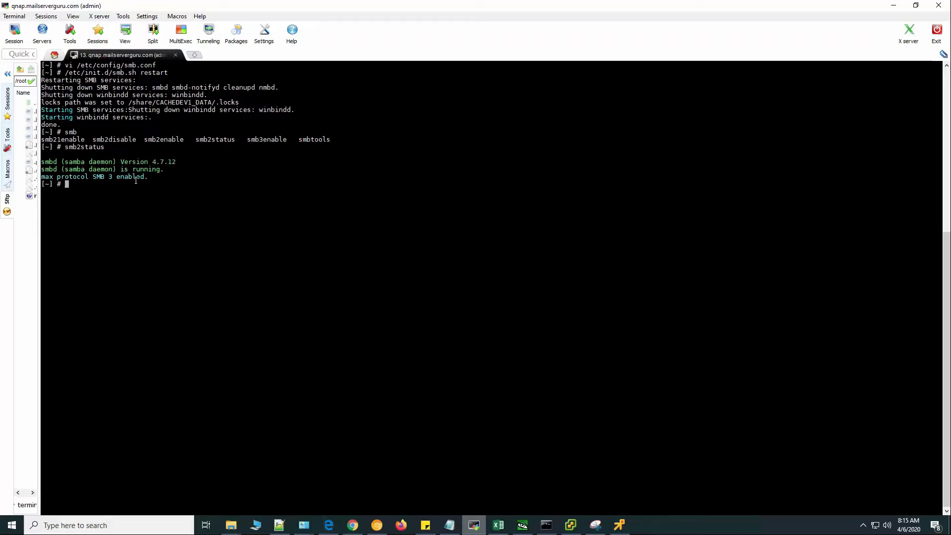
left_click_drag(170, 169, 119, 177)
left_click(355, 236)
left_click(377, 524)
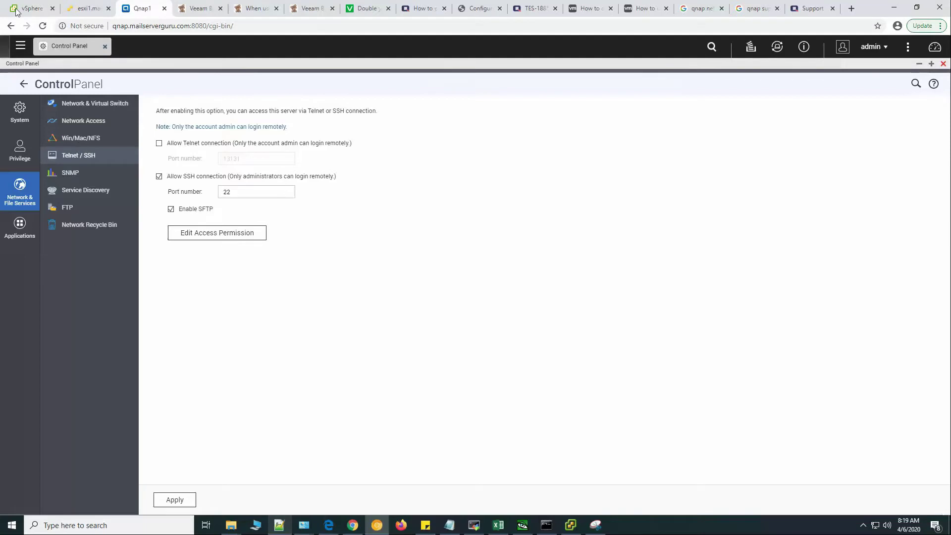
Review the veeam VM summary, then start Add Networking on esxi1.mailserverguru.com's virtual switches.
left_click(27, 8)
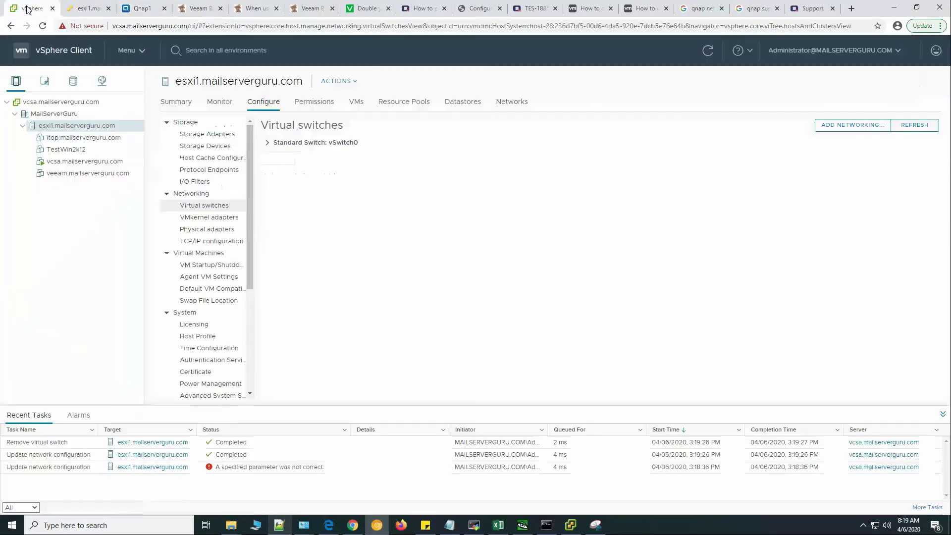
left_click(91, 174)
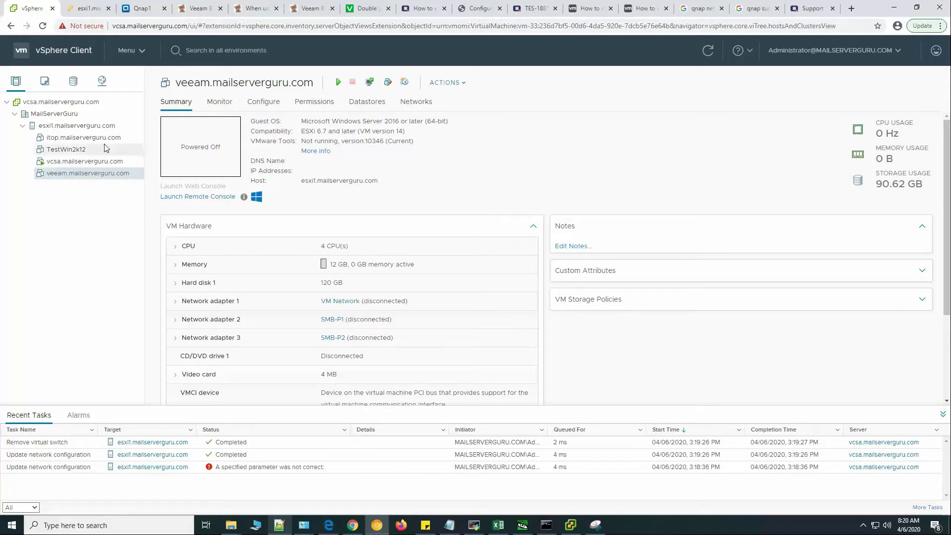
left_click(103, 128)
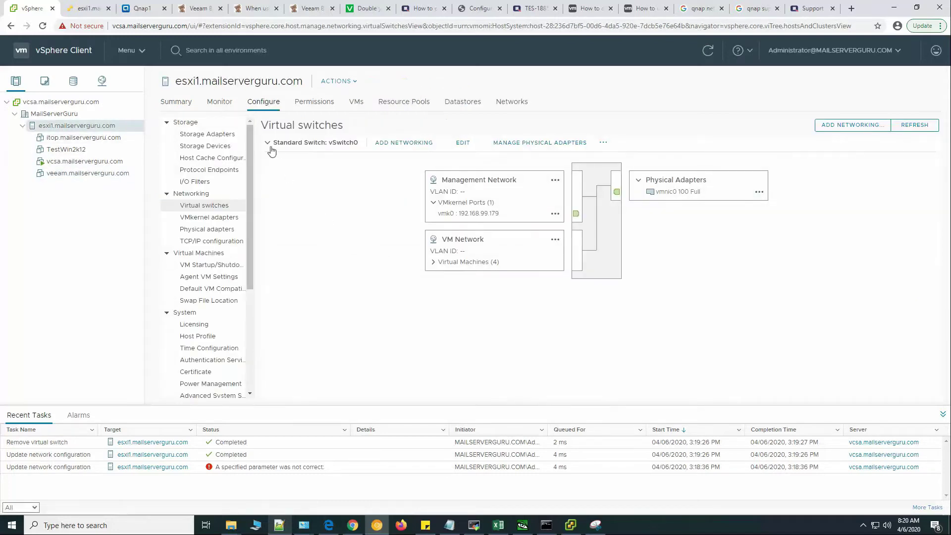
left_click(268, 144)
left_click(864, 127)
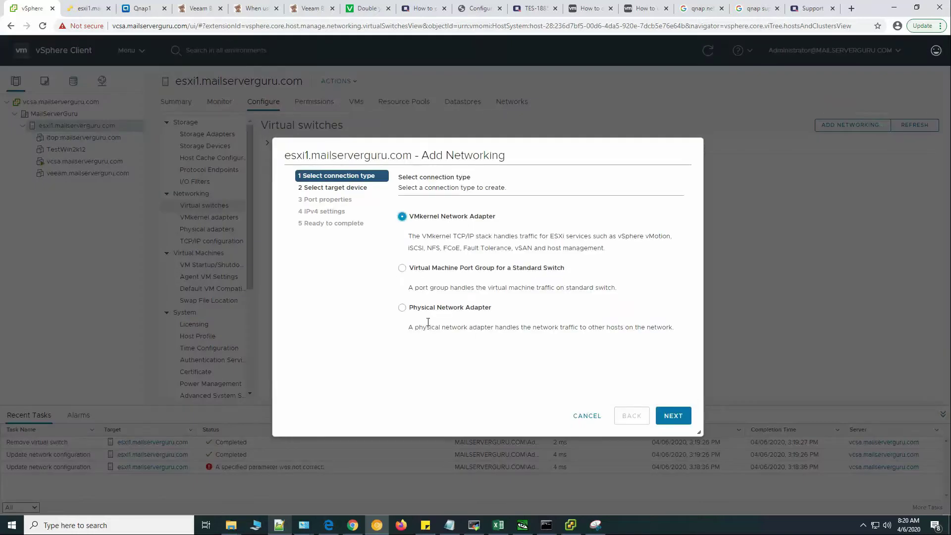
Create new standard switch vSwitch1 with active vmnic4 and vmnic5 and VM port group SMB-P1.
left_click(442, 271)
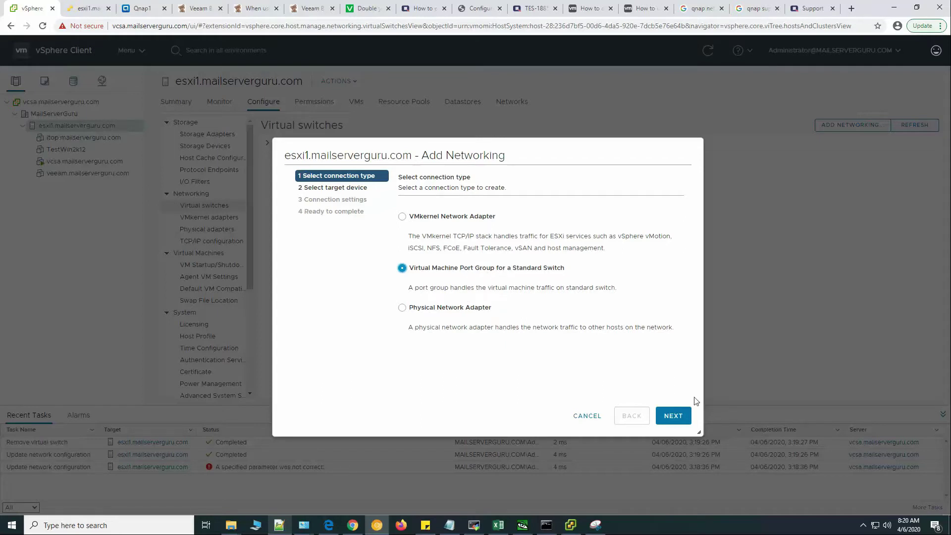
left_click(673, 416)
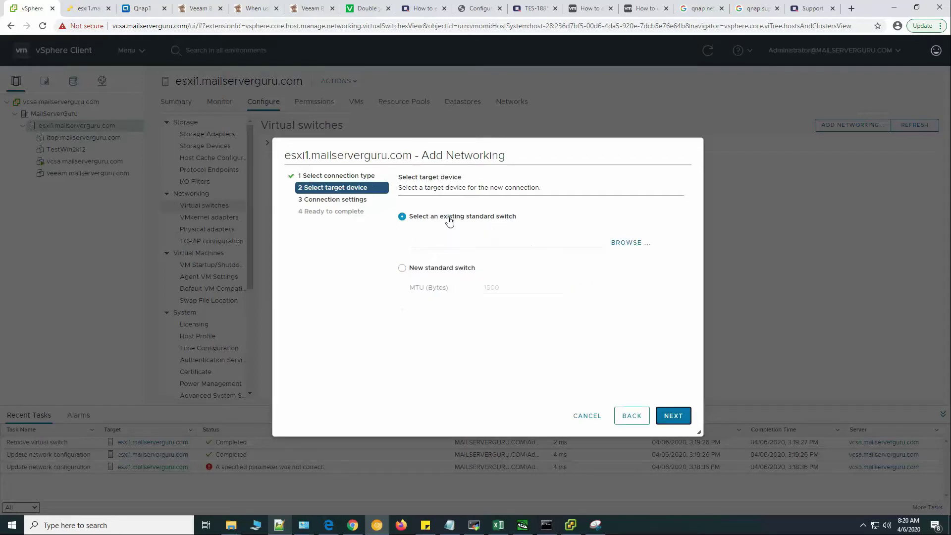
left_click(447, 272)
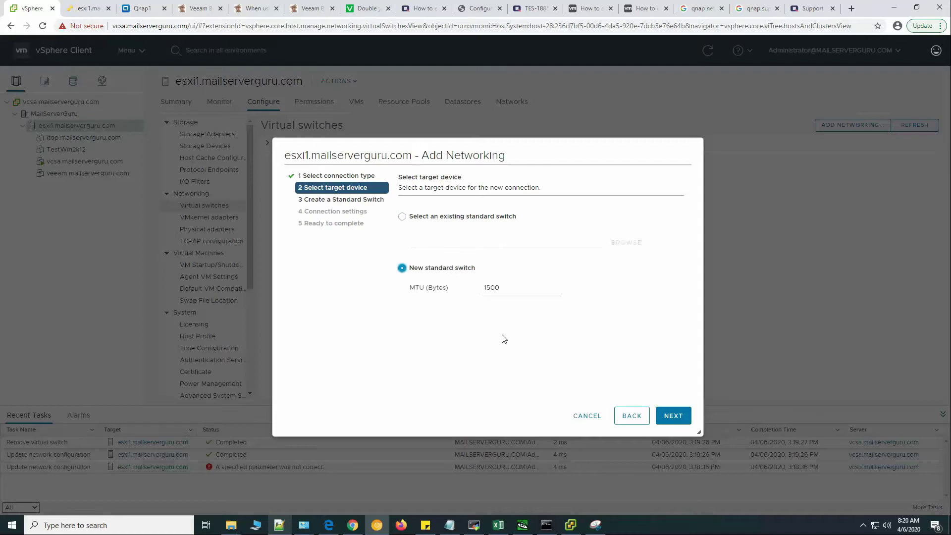
left_click(672, 418)
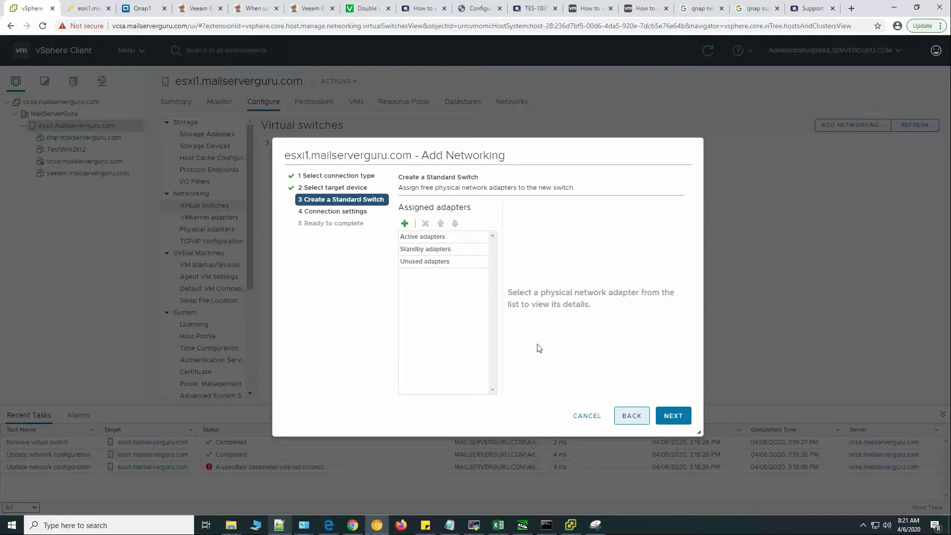
left_click(404, 223)
left_click(308, 218)
left_click(313, 233, "ctrl")
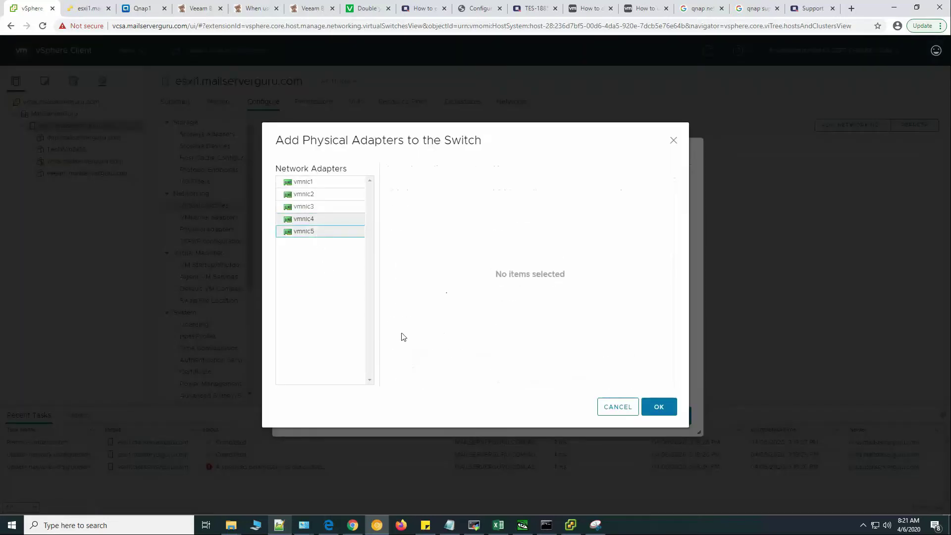
left_click(666, 414)
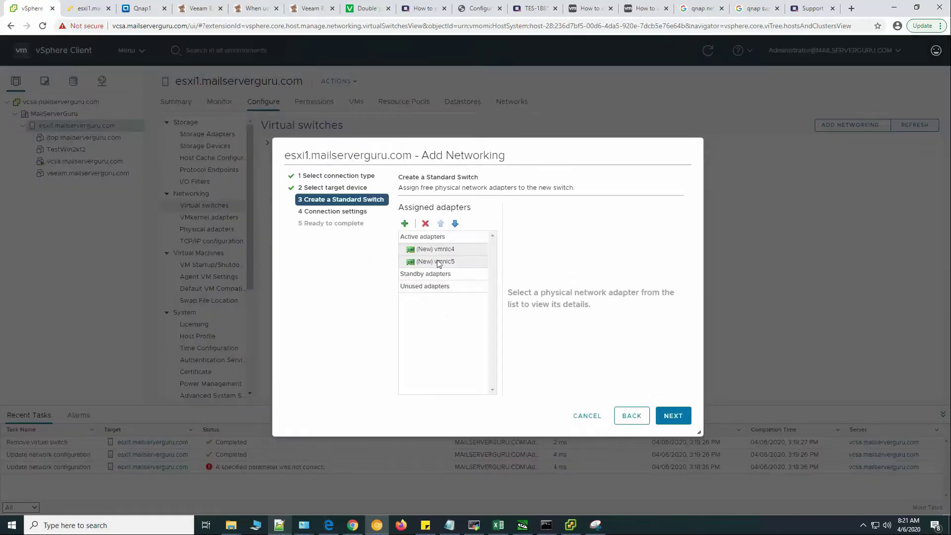
left_click(674, 415)
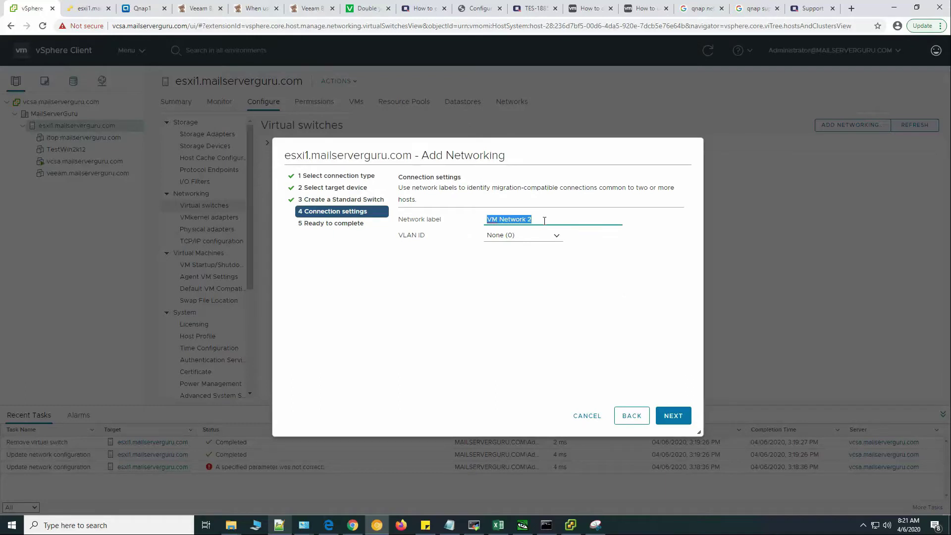
type("SMB-P1")
left_click(674, 415)
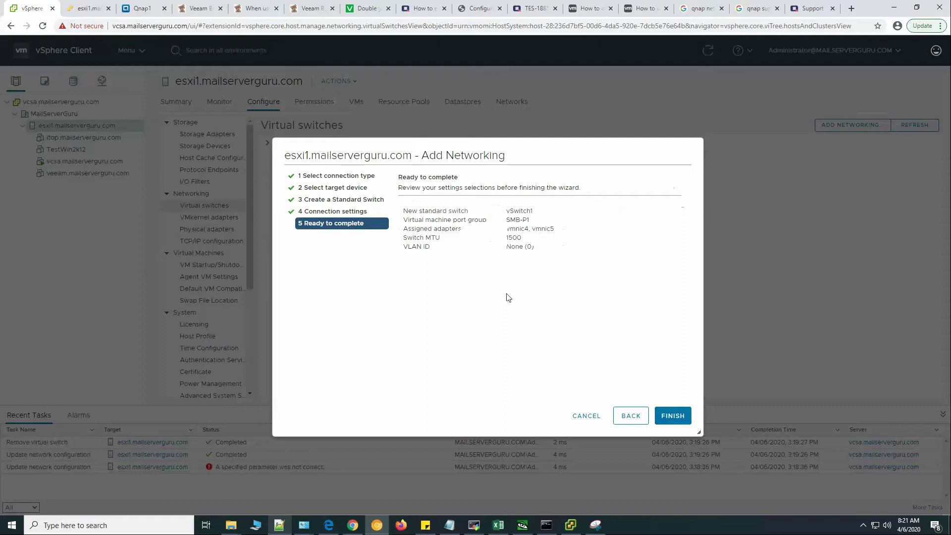
left_click(674, 417)
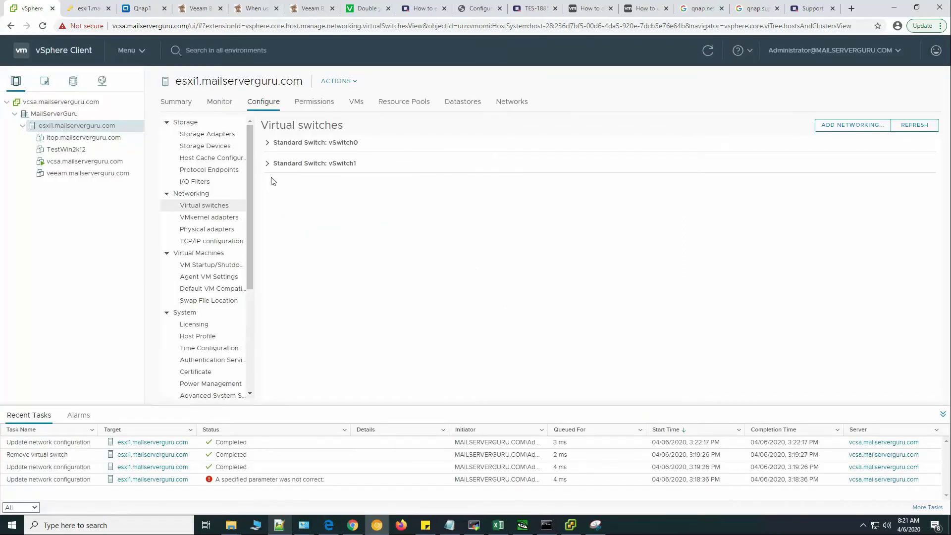
Expand vSwitch1 and start adding another VM Port Group to it.
left_click(268, 164)
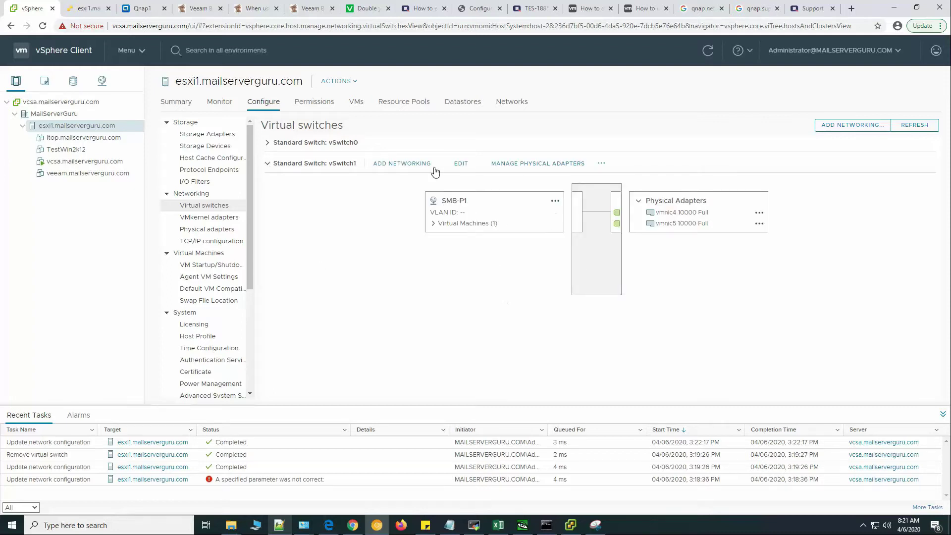
left_click(402, 164)
left_click(435, 269)
Add port group SMB-P2 to the existing vSwitch1, then open the veeam.mailserverguru.com VM summary.
left_click(674, 418)
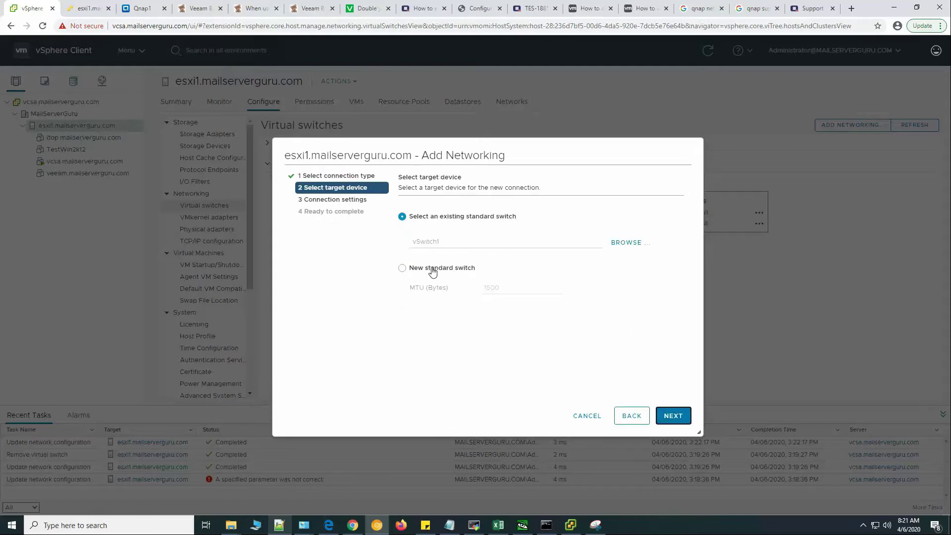
left_click(674, 416)
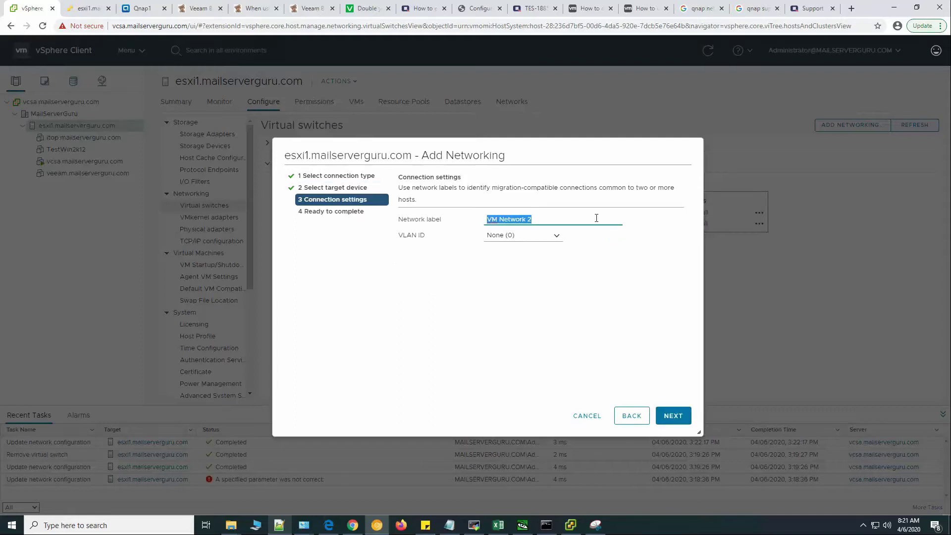
type("SMB-P2")
left_click(672, 417)
left_click(672, 416)
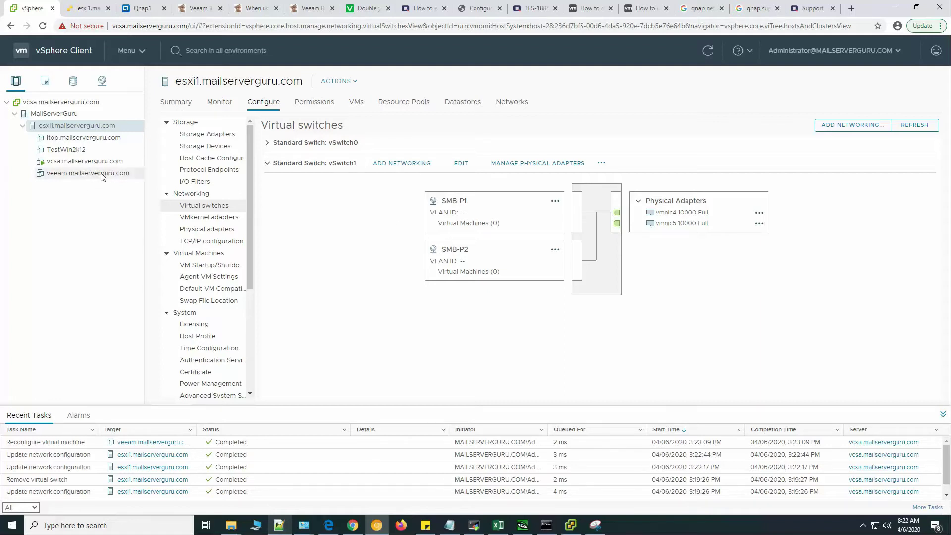
left_click(88, 173)
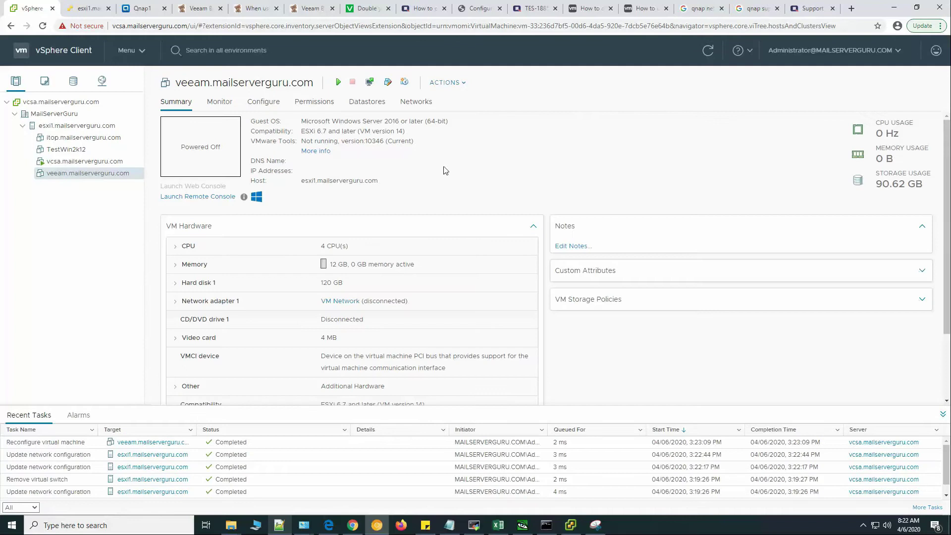
In the veeam VM's Edit Settings, add two new network adapters.
left_click(387, 82)
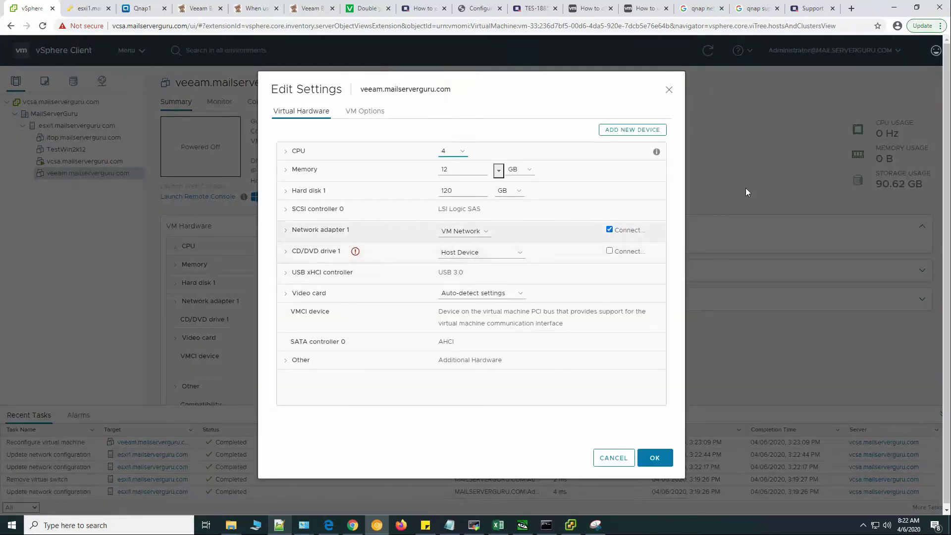
left_click(636, 131)
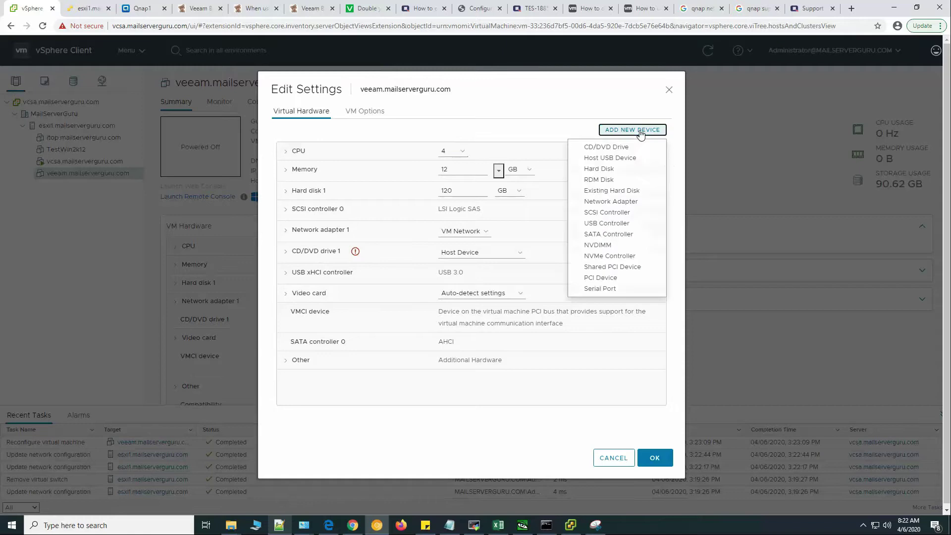
left_click(632, 204)
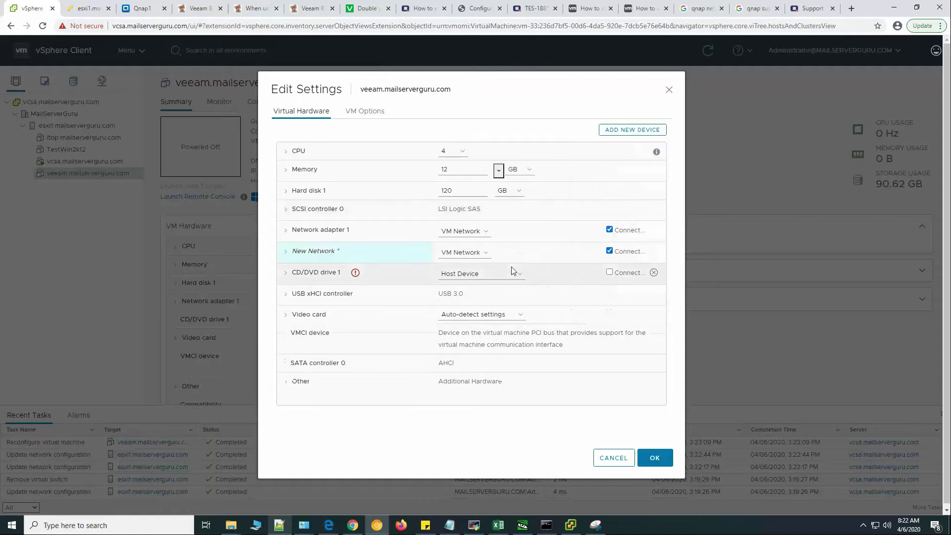
left_click(644, 131)
left_click(628, 203)
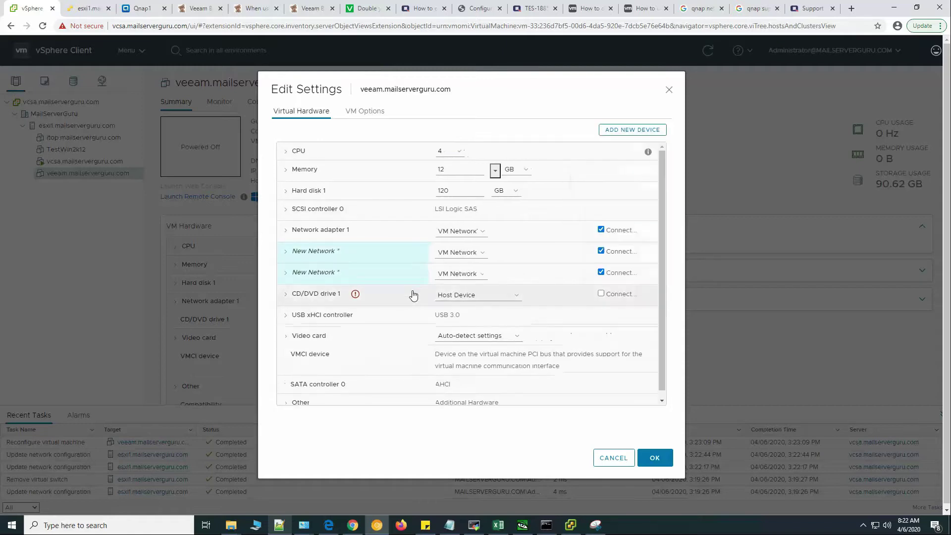
Set the first new adapter to VMXNET 3 on network SMB-P1.
left_click(286, 252)
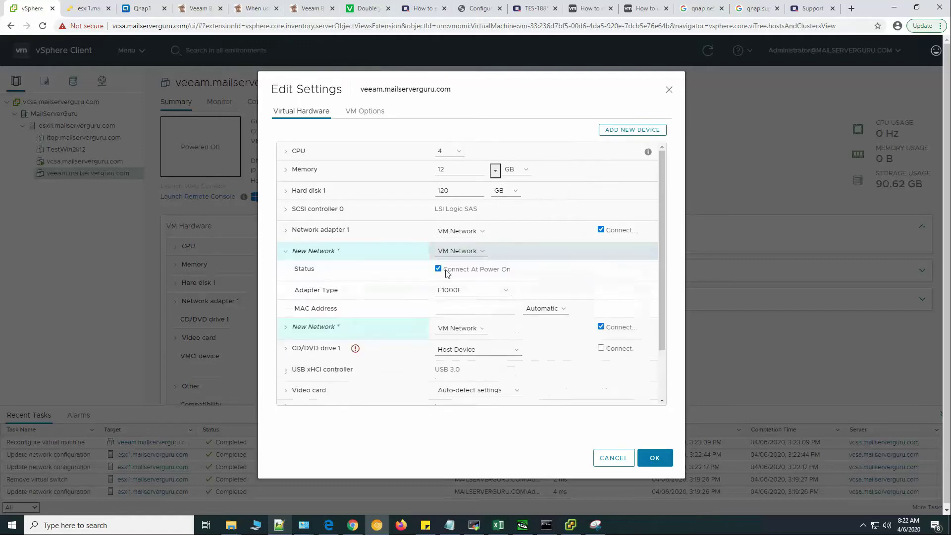
left_click(477, 290)
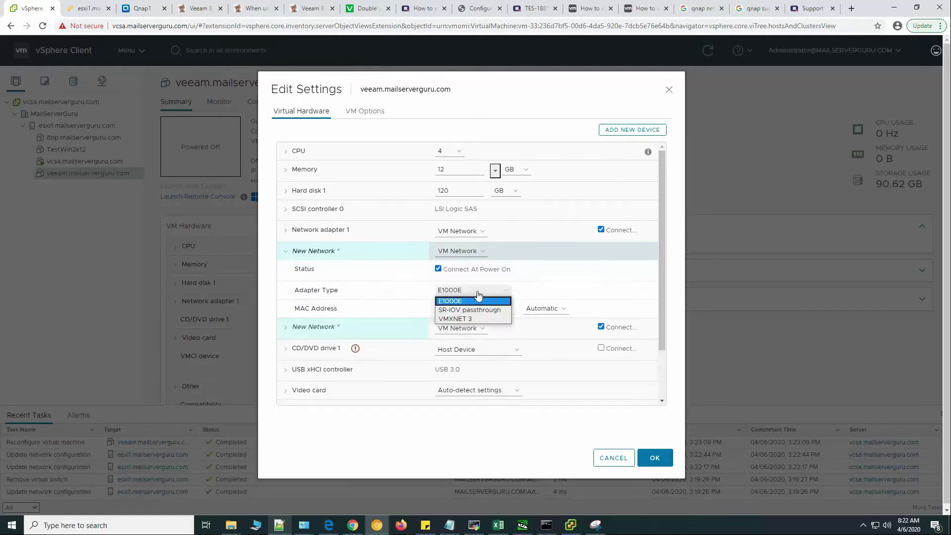
left_click(470, 319)
left_click(475, 252)
left_click(461, 271)
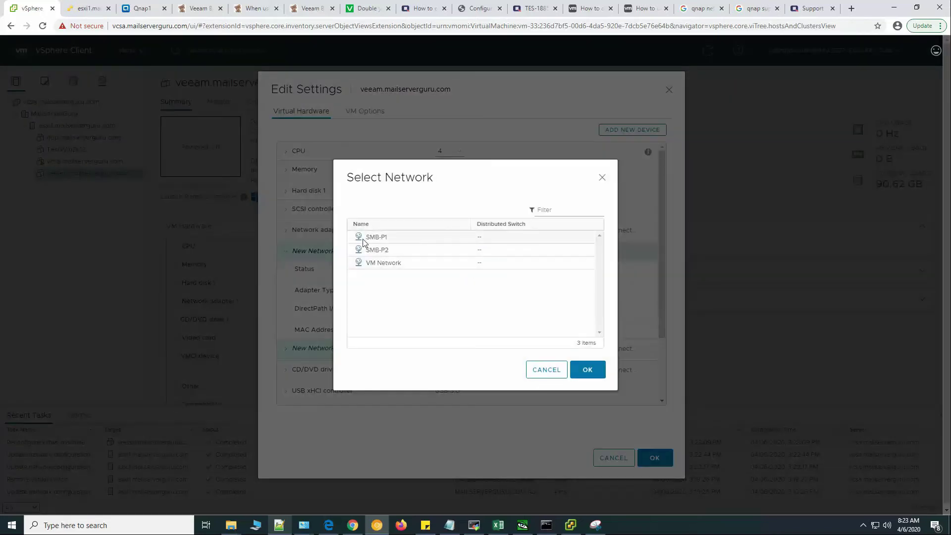
left_click(359, 237)
left_click(593, 371)
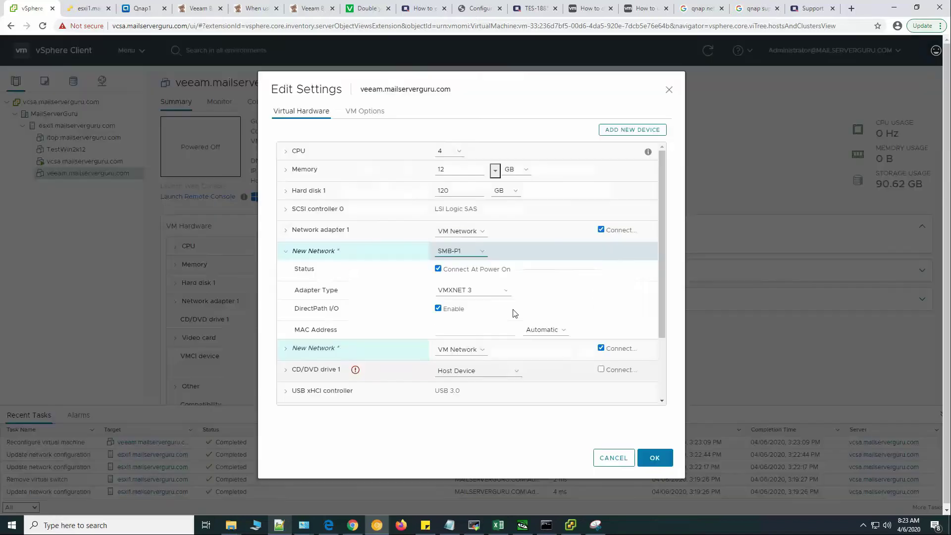
left_click(285, 255)
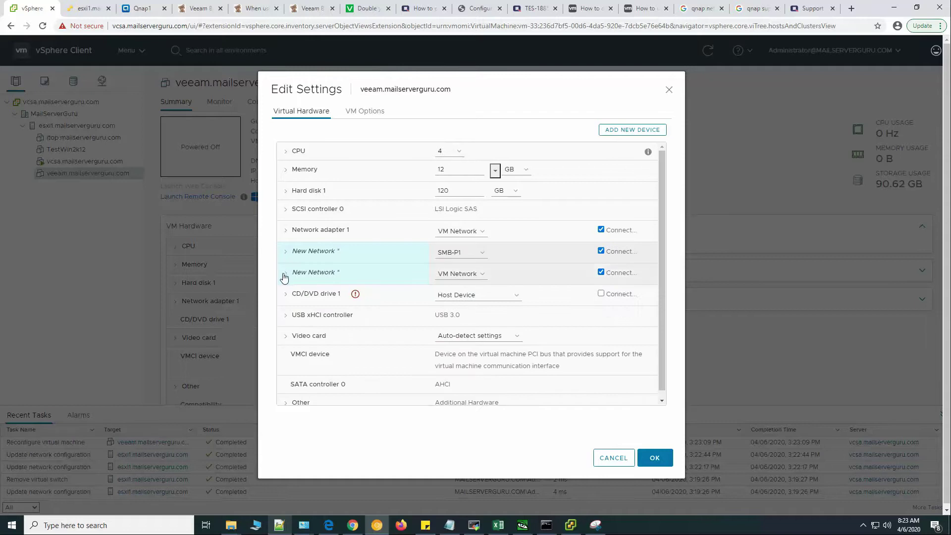
Set the second new adapter to VMXNET 3 on network SMB-P2 and save the VM settings.
left_click(285, 272)
left_click(480, 273)
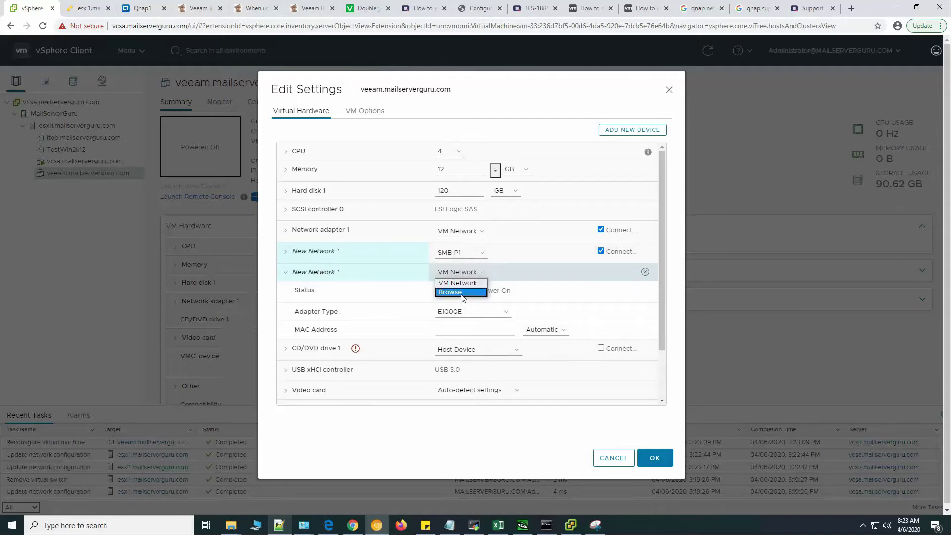
left_click(461, 291)
left_click(384, 250)
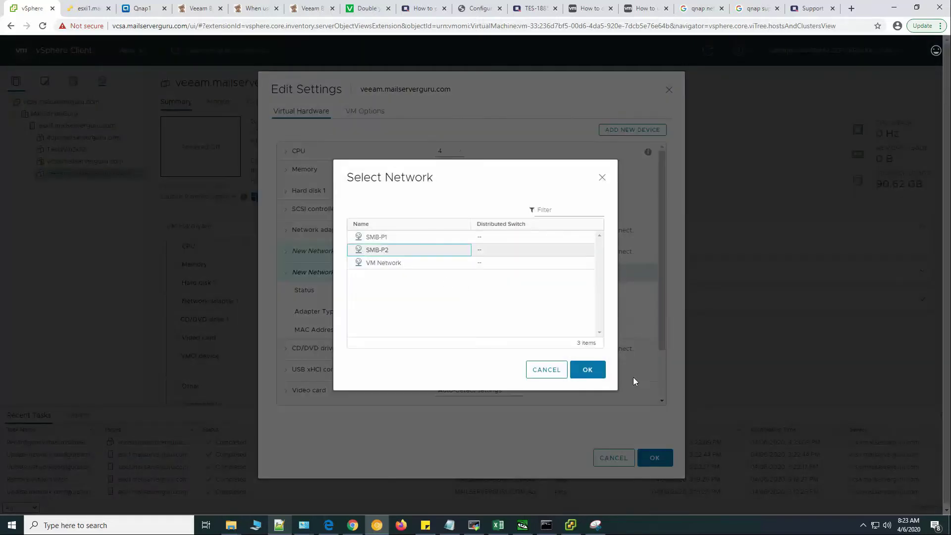
left_click(590, 371)
left_click(471, 311)
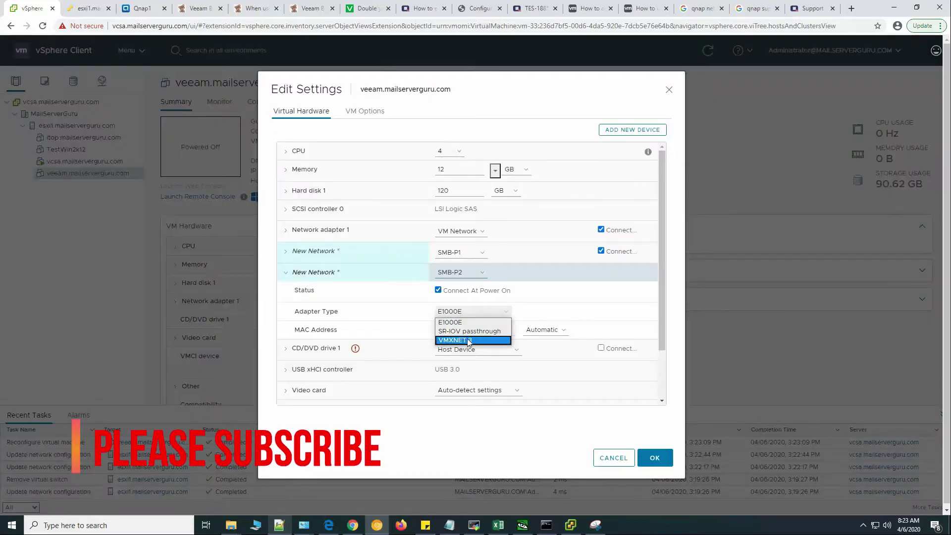
left_click(469, 341)
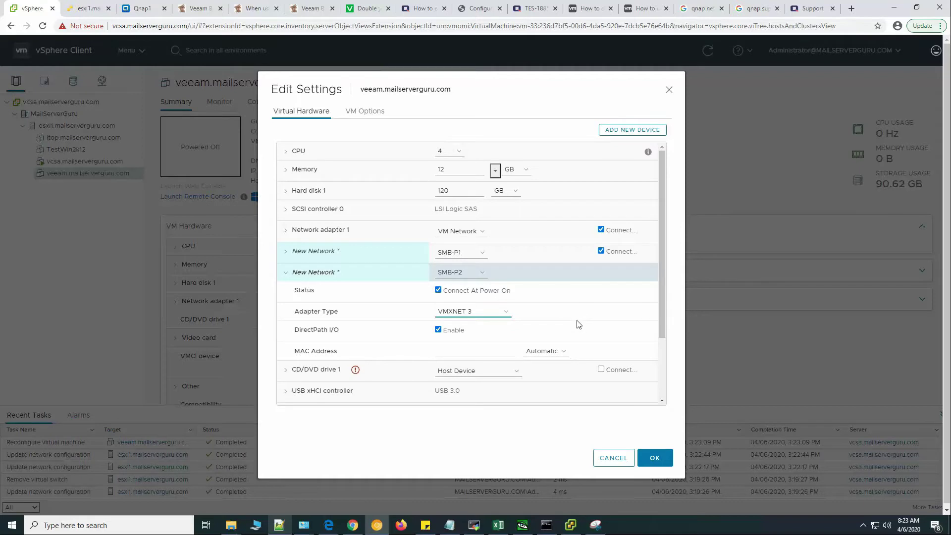
left_click(655, 458)
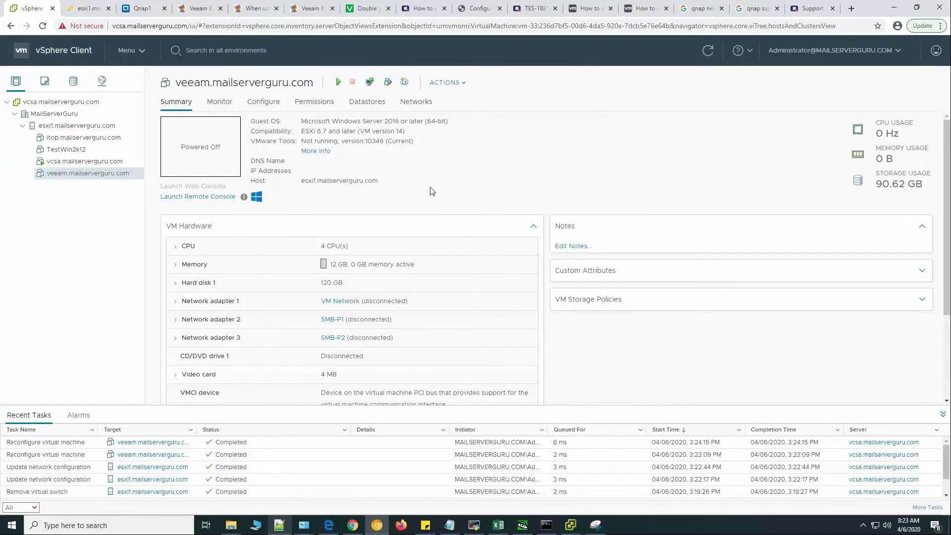
Collapse vSwitch0, expand vSwitch1's SMB-P1 and SMB-P2 VM lists, and trace the veeam VM's paths.
left_click(79, 127)
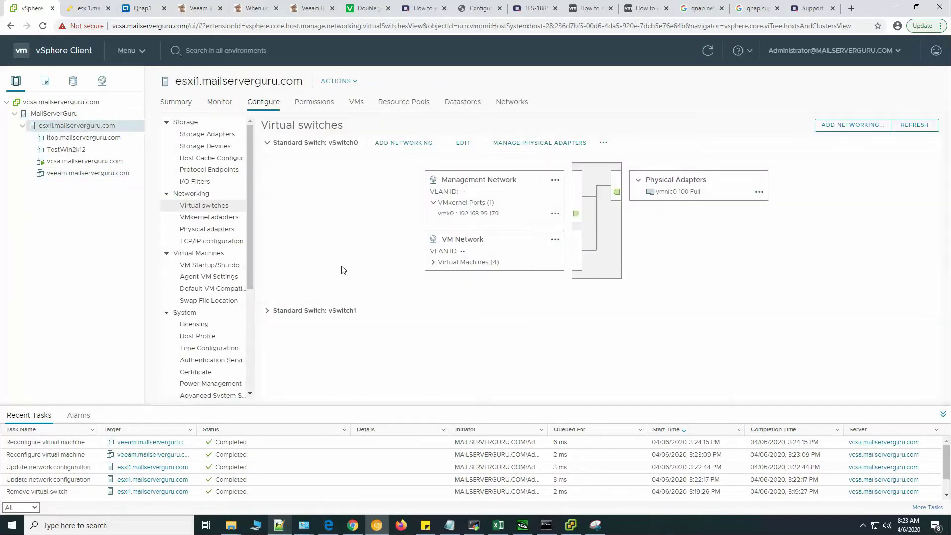
left_click(267, 143)
left_click(268, 164)
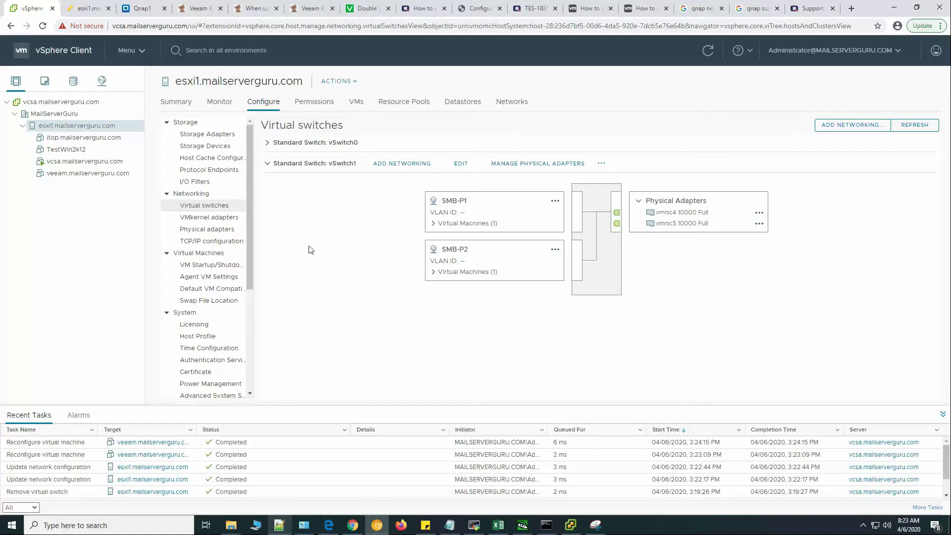
left_click(442, 223)
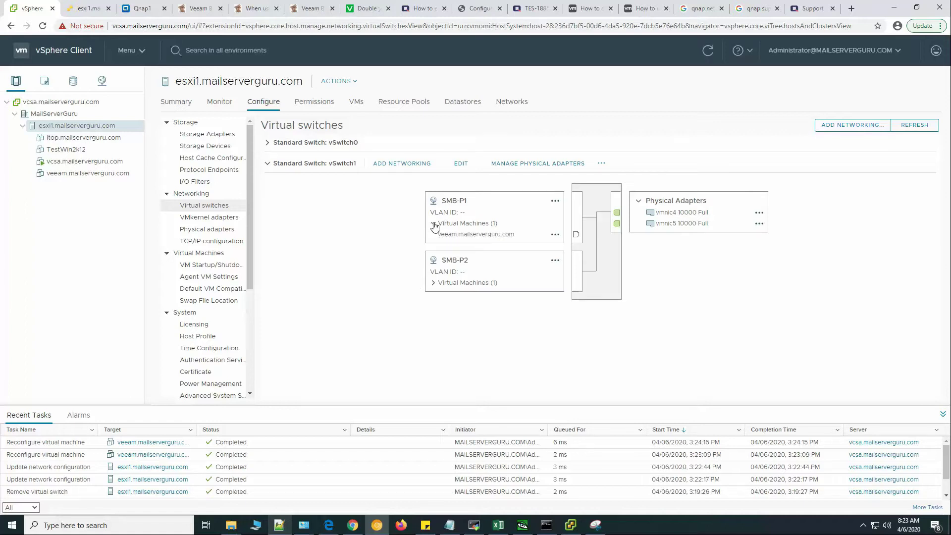
left_click(432, 286)
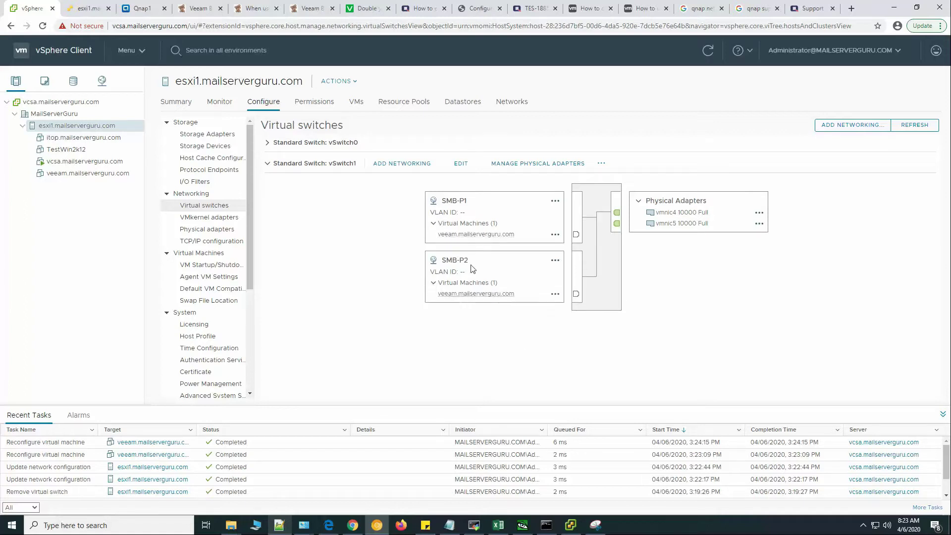
left_click(482, 234)
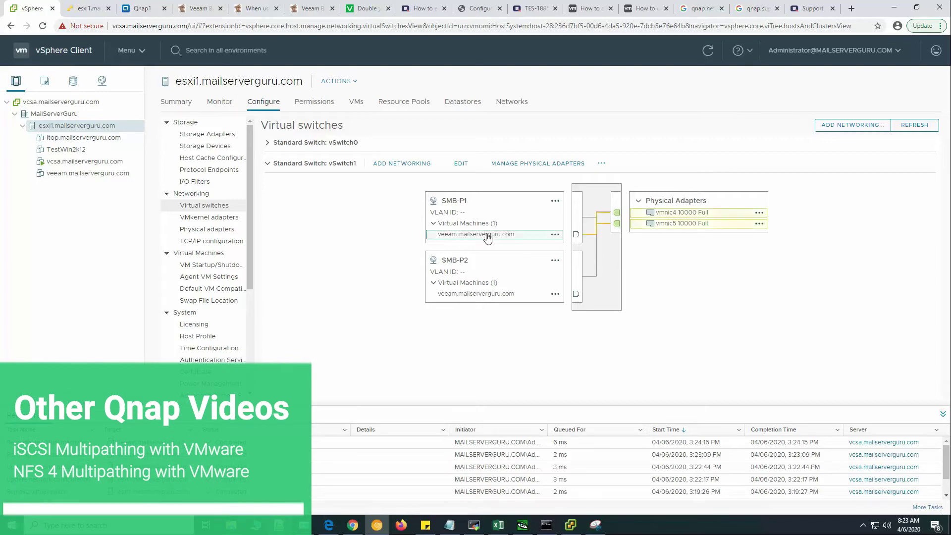
left_click(501, 237)
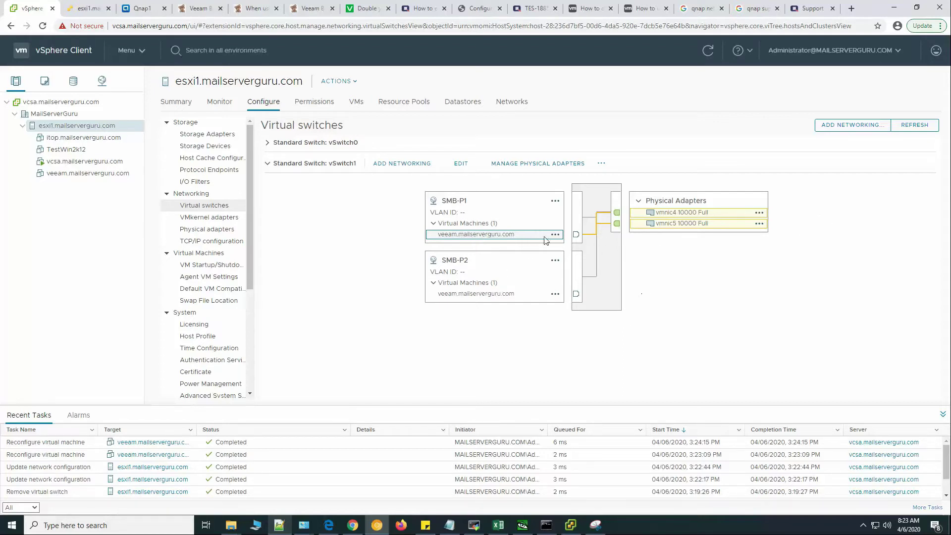
Override SMB-P1's failover order: vmnic4 active, vmnic5 moved to Unused adapters.
left_click(555, 202)
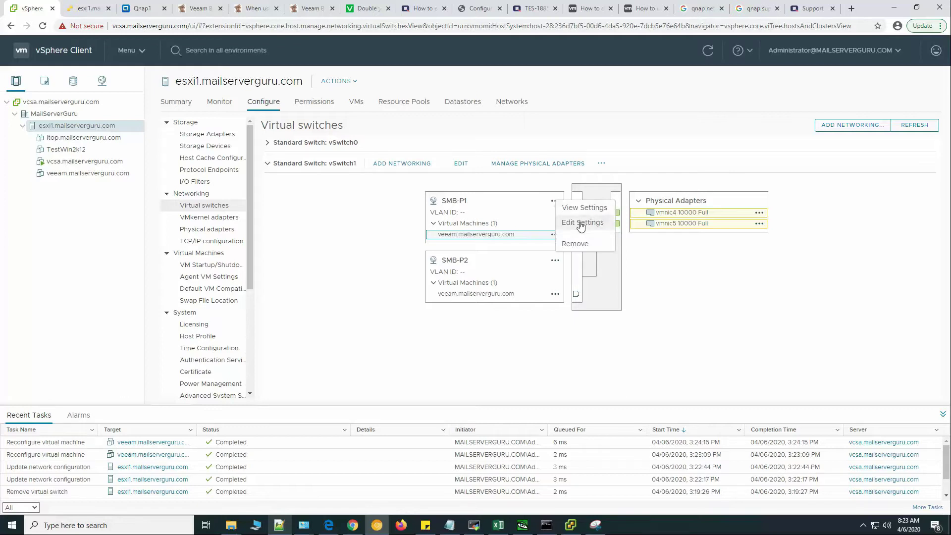
left_click(574, 223)
left_click(306, 200)
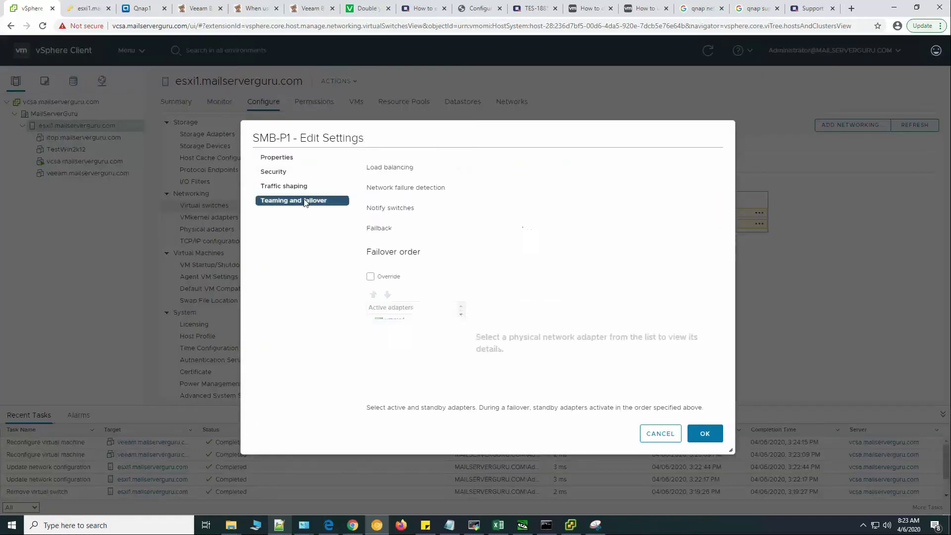
left_click(371, 277)
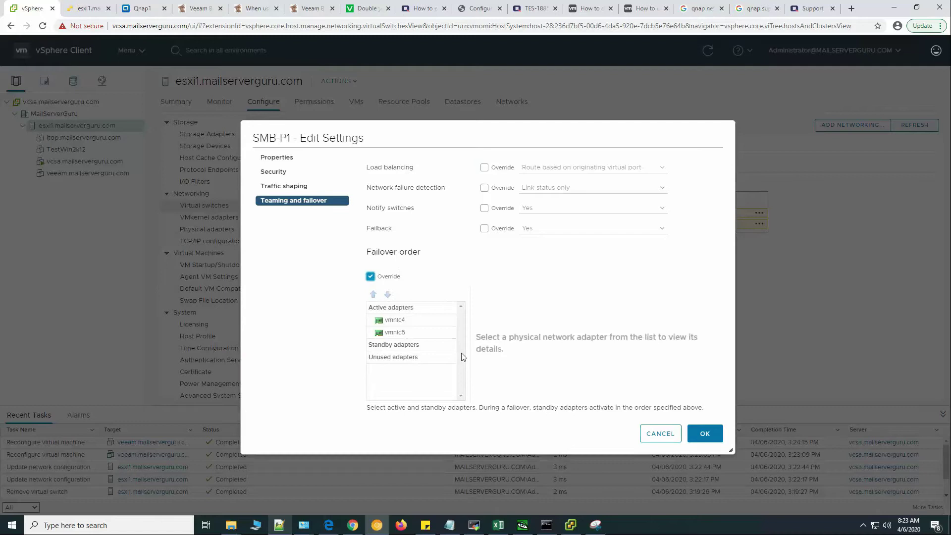
left_click(407, 334)
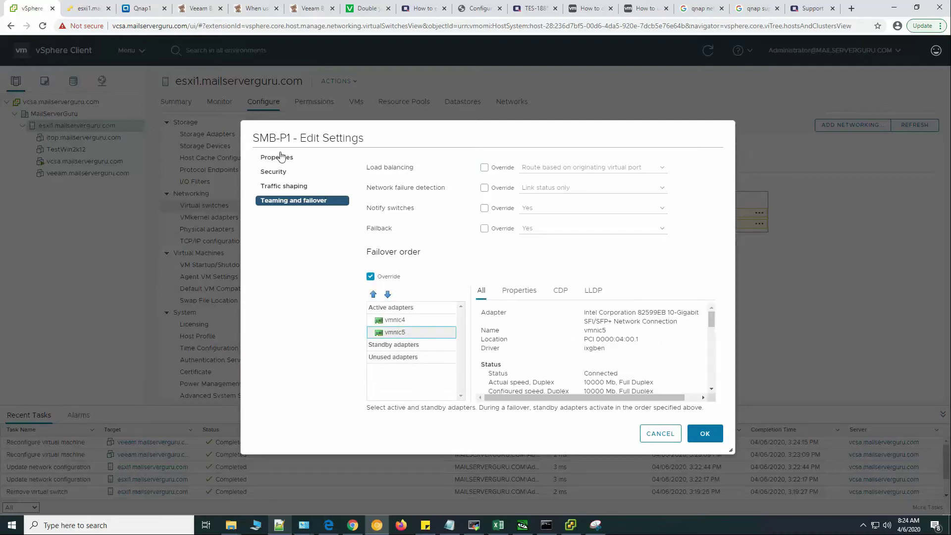
left_click(387, 294)
left_click(387, 294)
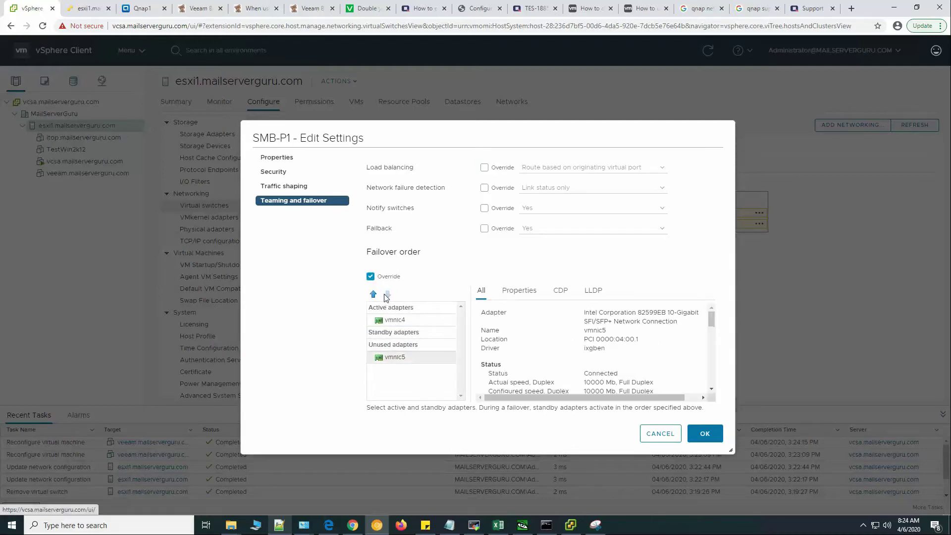
left_click(410, 319)
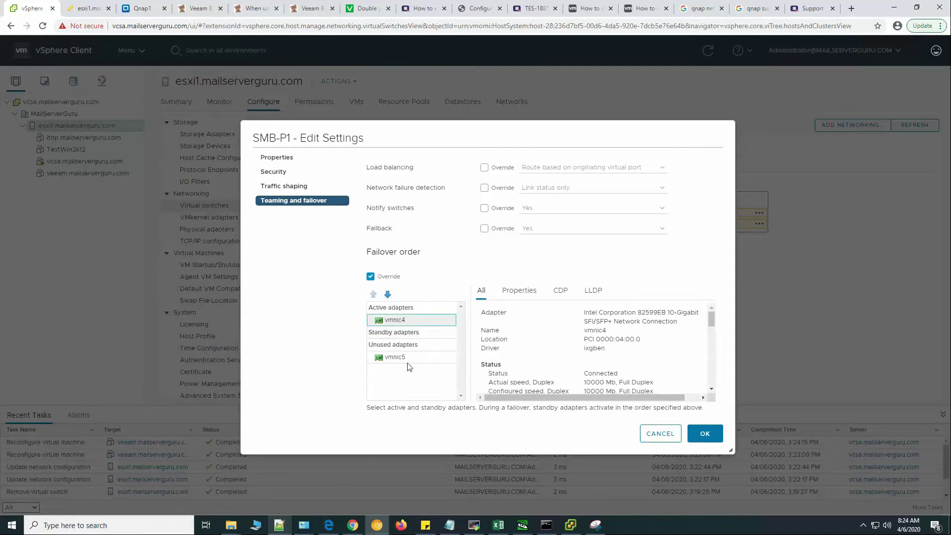
left_click(414, 358)
left_click(704, 434)
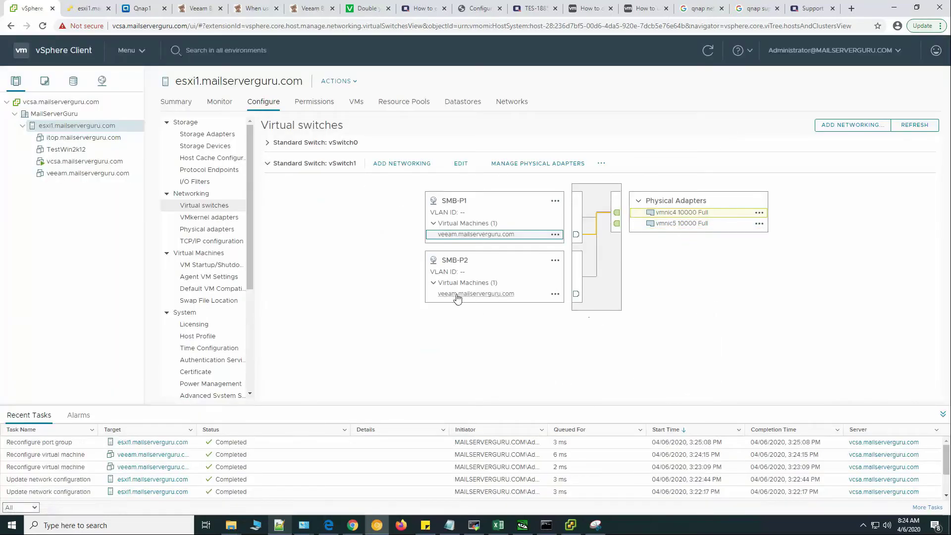
Override SMB-P2's failover order: vmnic5 active, vmnic4 moved to Unused adapters.
left_click(557, 263)
left_click(580, 286)
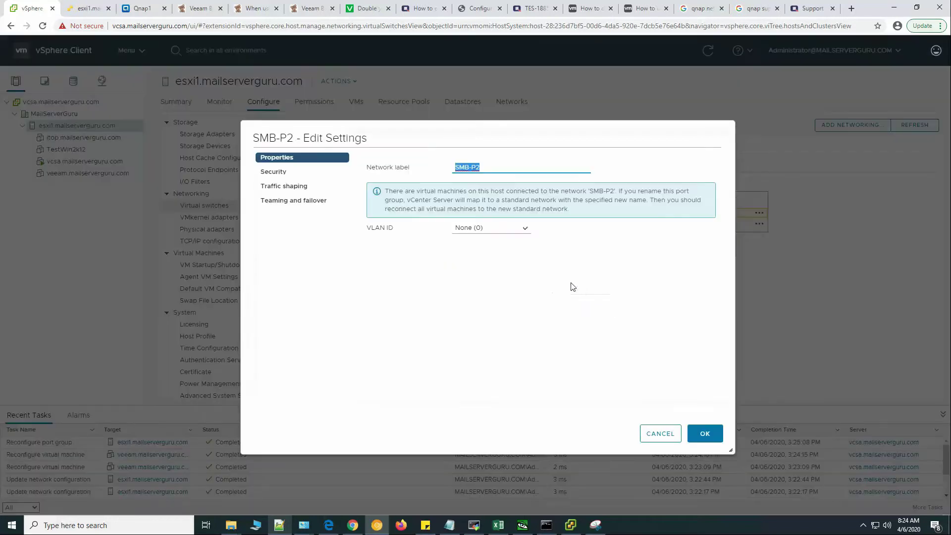
left_click(299, 203)
left_click(371, 276)
left_click(407, 322)
left_click(387, 294)
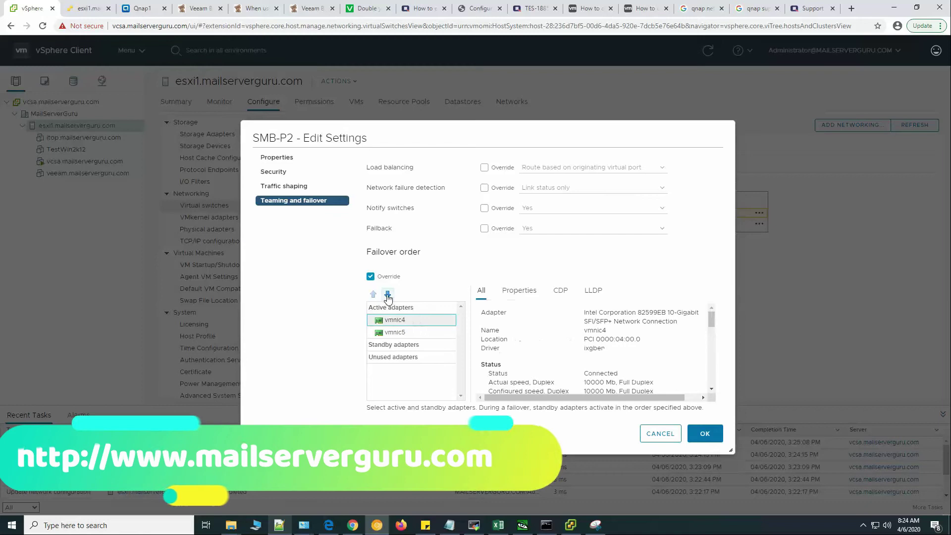
left_click(387, 294)
left_click(387, 294)
left_click(384, 318)
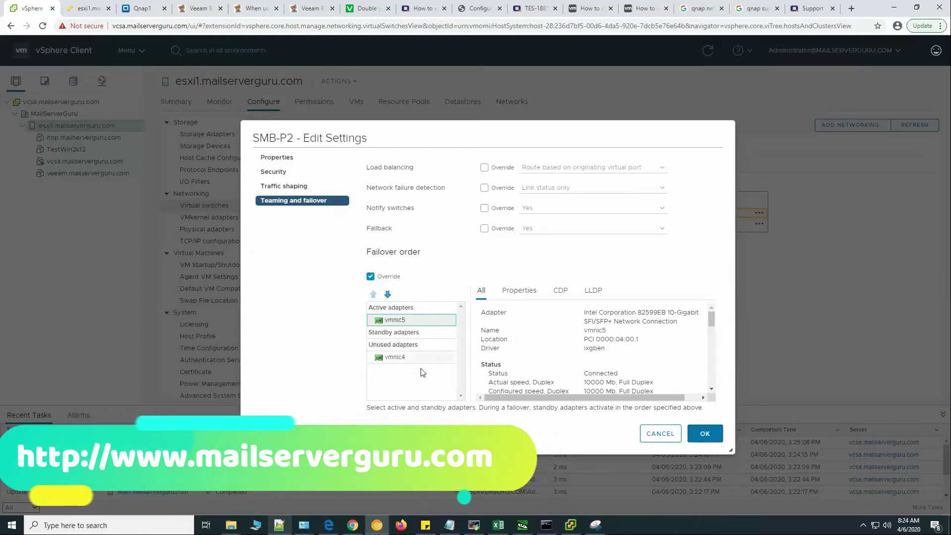
left_click(705, 433)
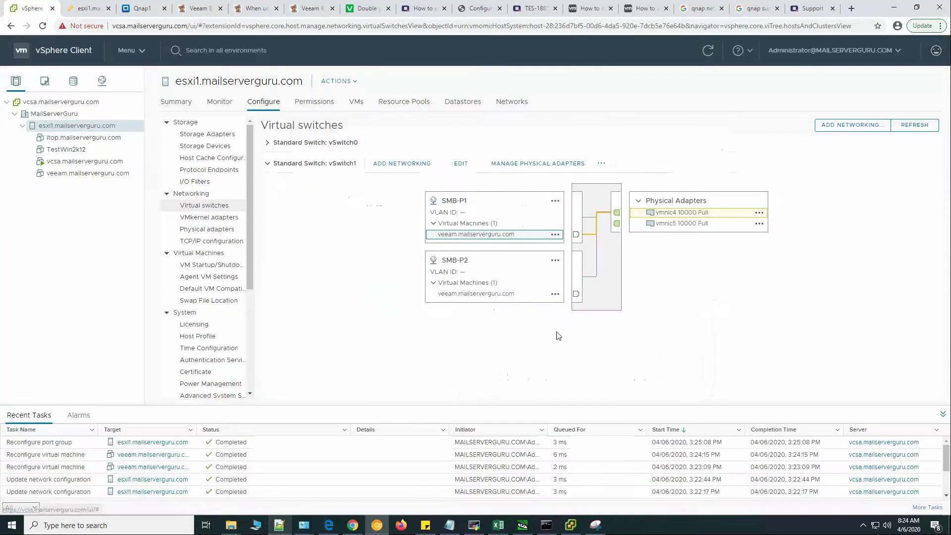
Trace veeam's paths (SMB-P1 to vmnic4, SMB-P2 to vmnic5), then select veeam.mailserverguru.com.
left_click(481, 295)
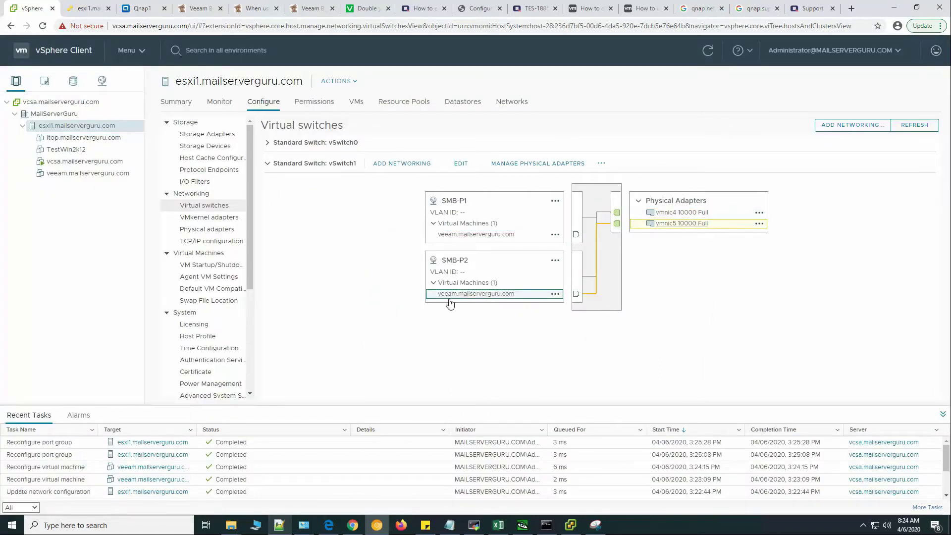
left_click(466, 237)
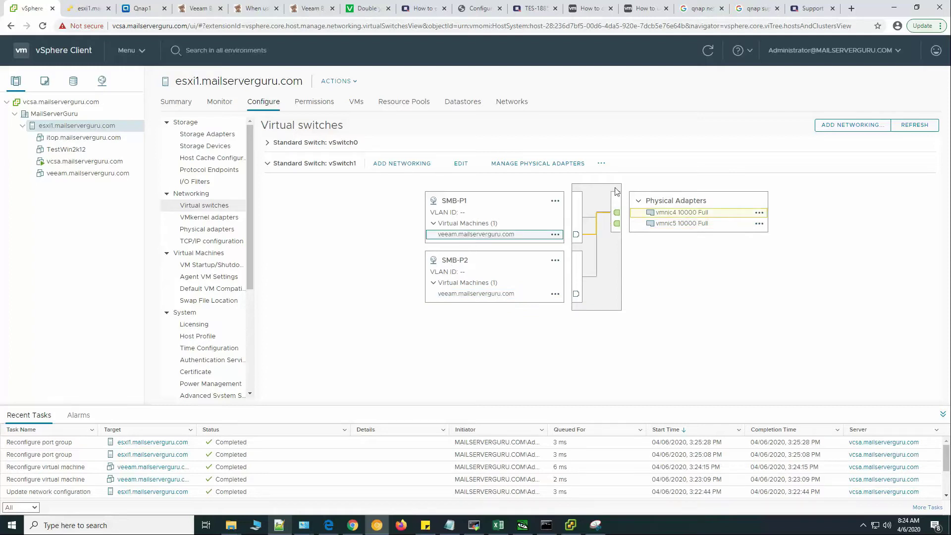
left_click(497, 296)
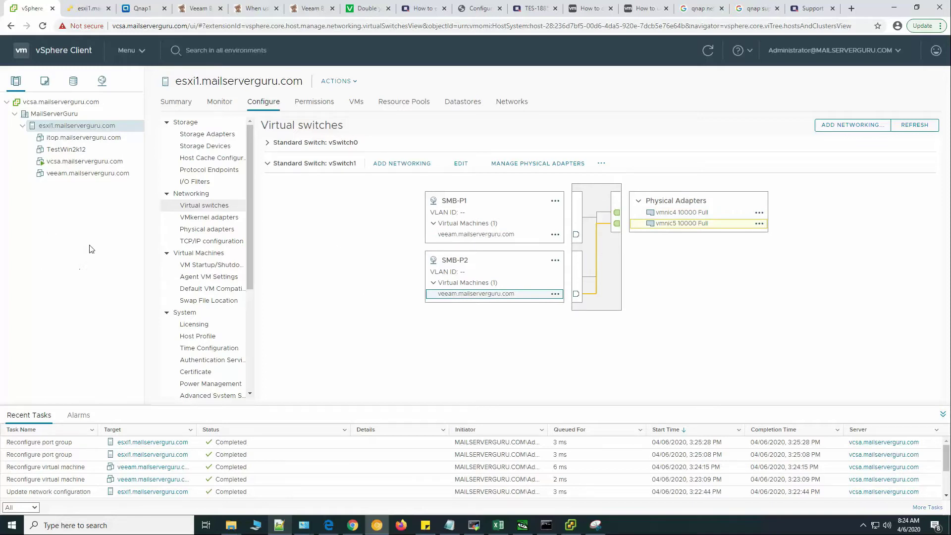
left_click(116, 174)
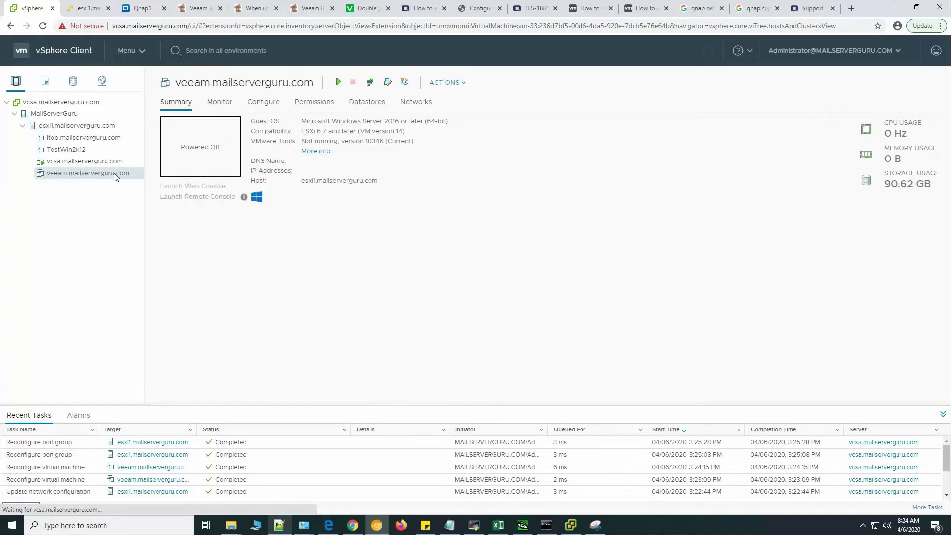
Power on the veeam VM from its summary page.
left_click(338, 82)
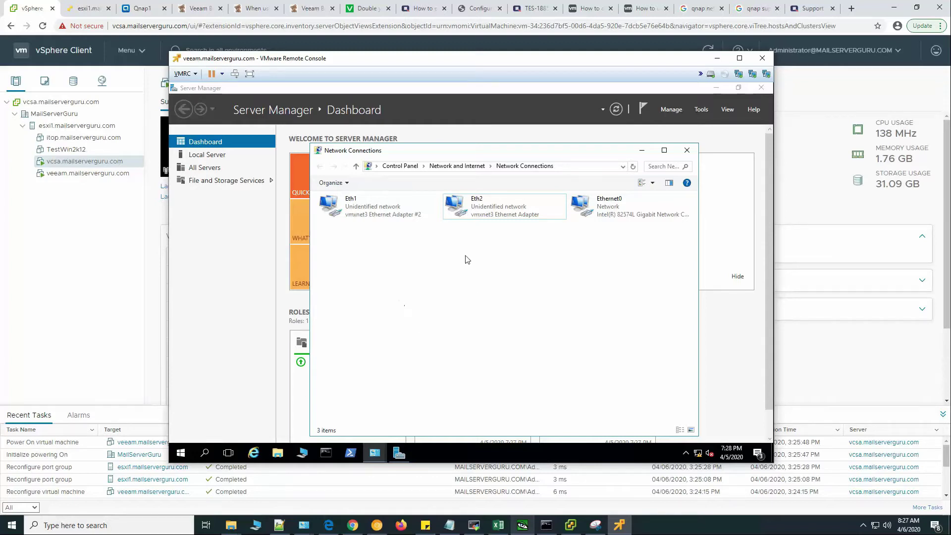
Review the Eth1, Eth2 and Ethernet0 connections and open Ethernet0's connection details.
left_click(357, 210)
left_click(503, 217)
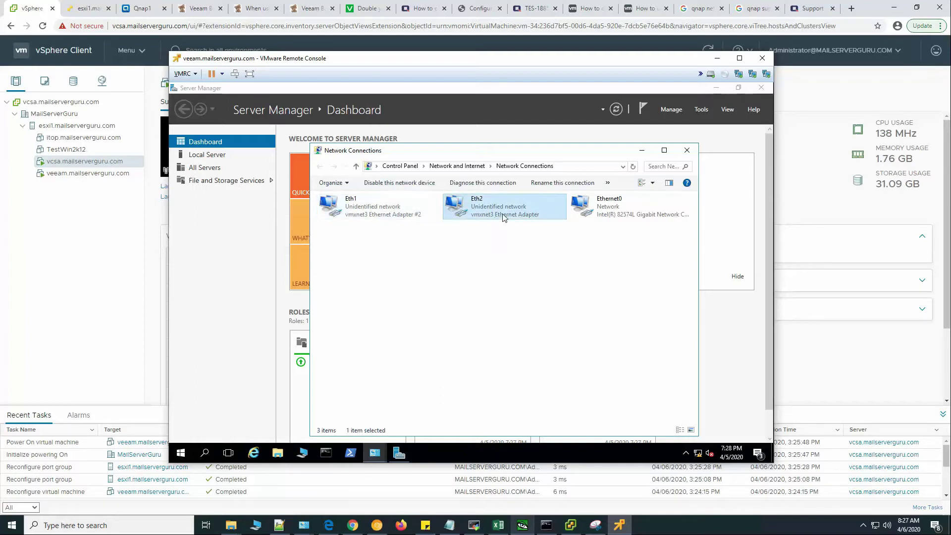
left_click(629, 210)
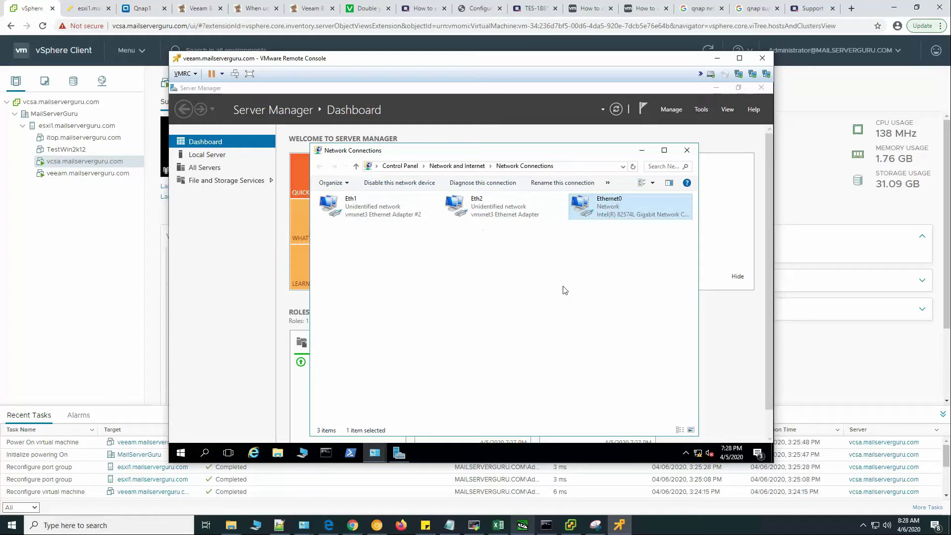
double_click(614, 207)
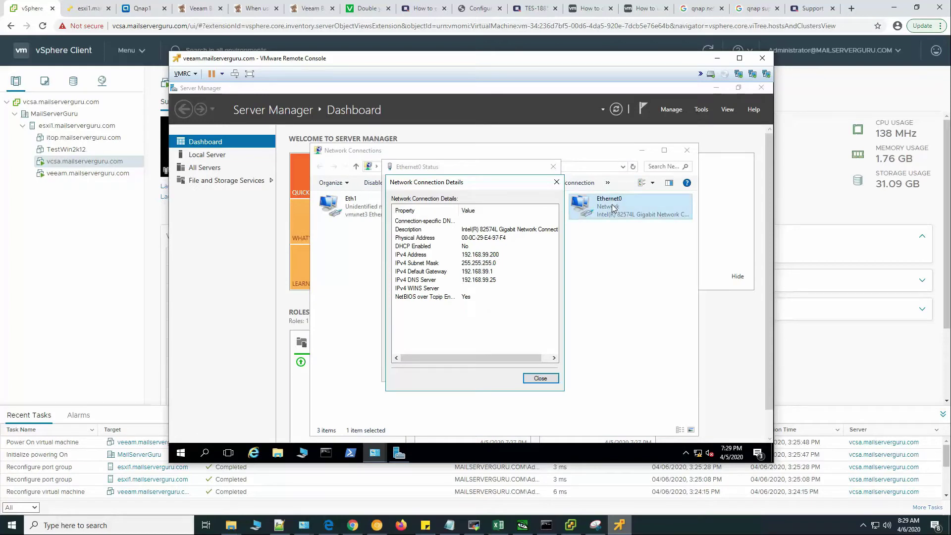
left_click(99, 248)
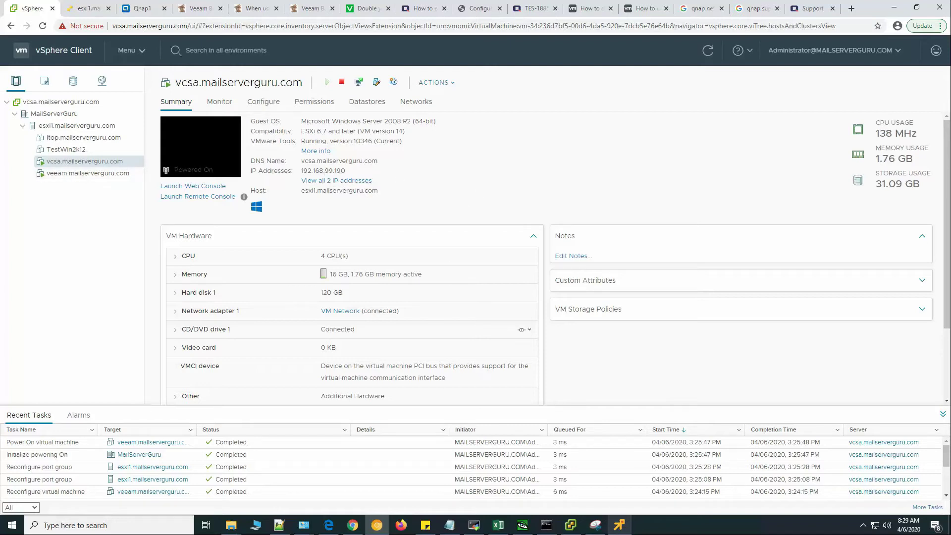
left_click(619, 525)
Check Eth1's connection details, showing IPv4 address 192.168.70.5, then close them.
left_click(357, 203)
right_click(358, 203)
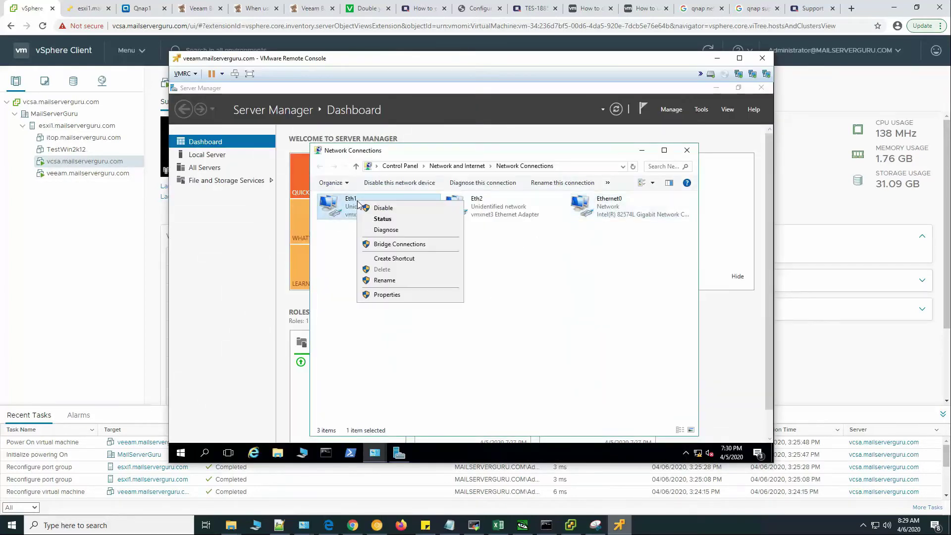
left_click(392, 225)
left_click(413, 261)
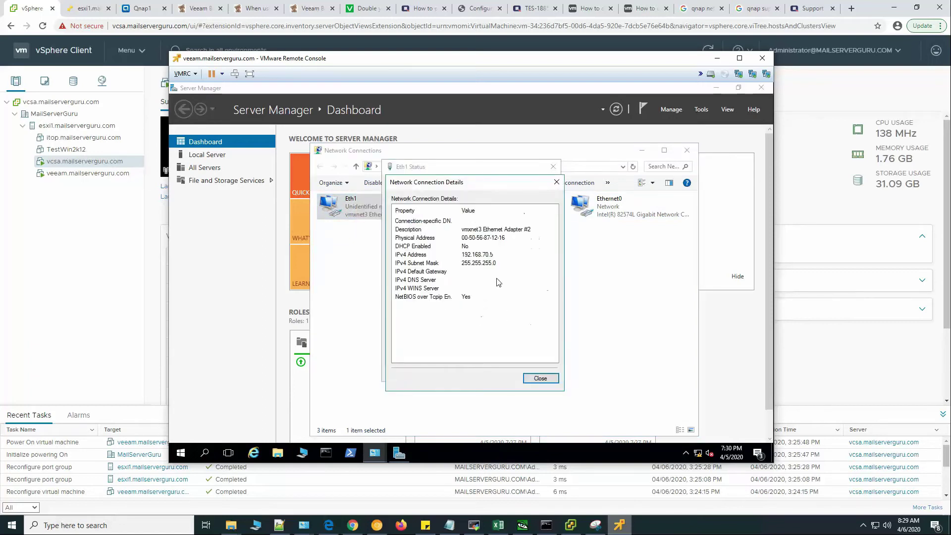
left_click(510, 255)
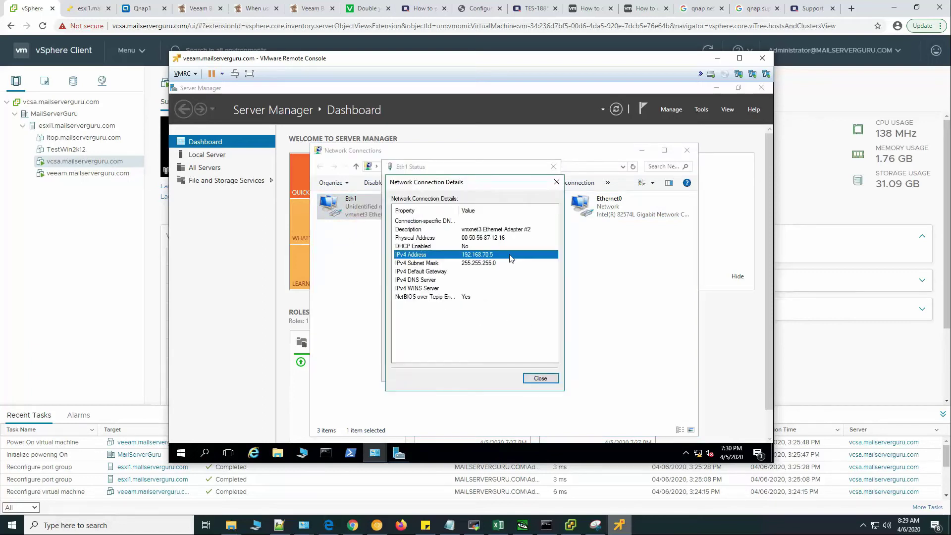
left_click(543, 378)
left_click(538, 373)
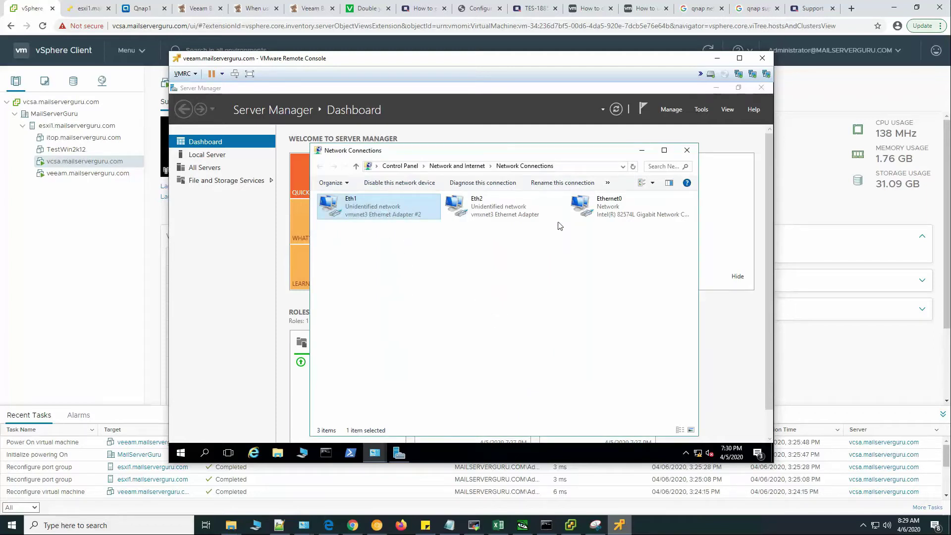
Check Eth2's connection status and details, then close both windows.
right_click(492, 199)
left_click(542, 216)
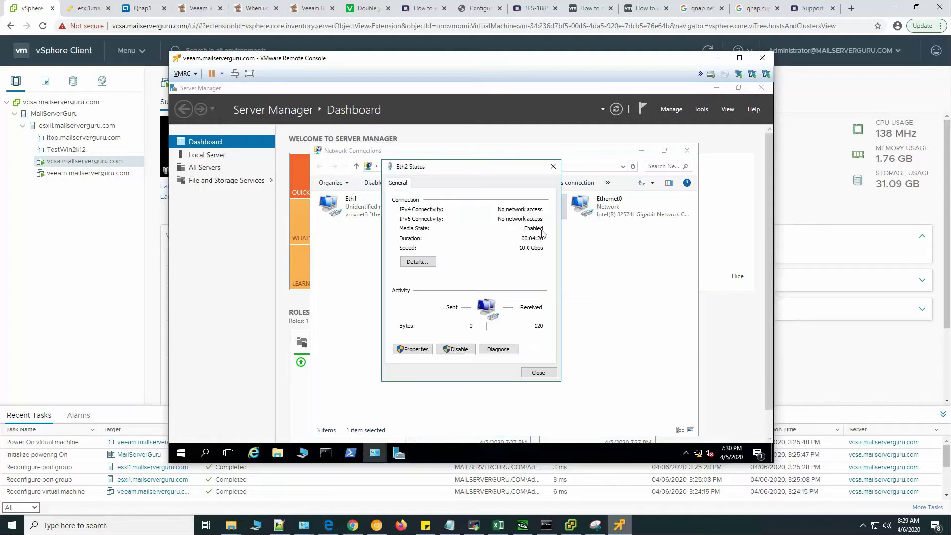
left_click(428, 263)
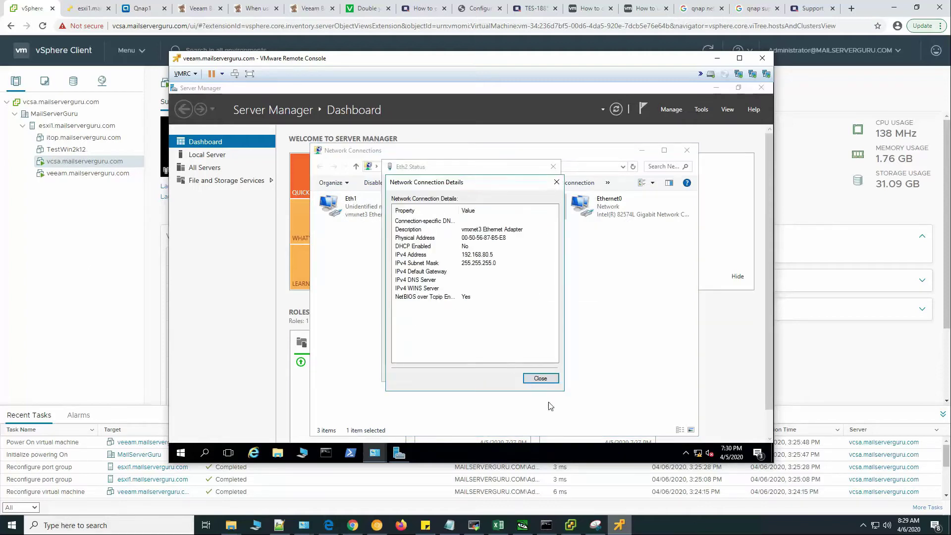
left_click(541, 378)
key("Escape")
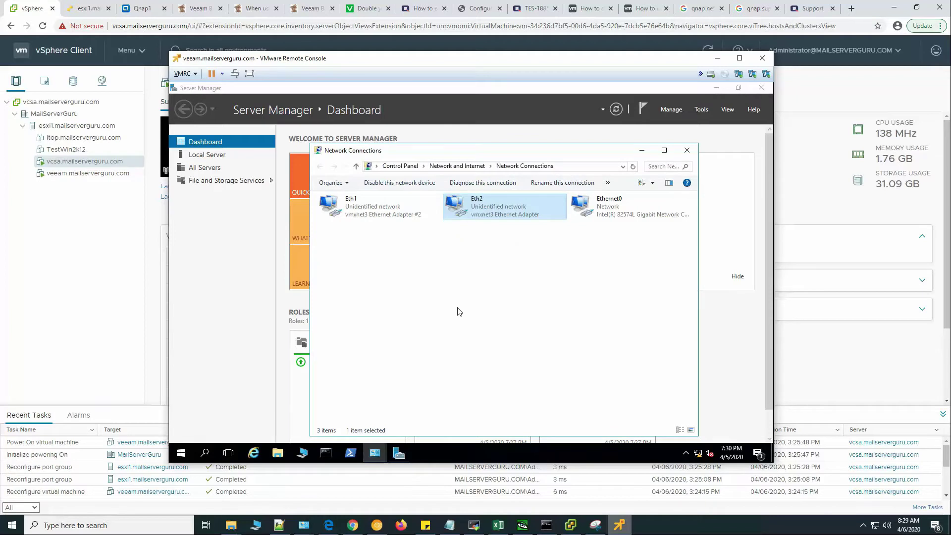
In Command Prompt, ping 192.168.70.30 and then 192.168.80.30, stopping each with Ctrl+C.
left_click(326, 452)
left_click(441, 276)
type("p")
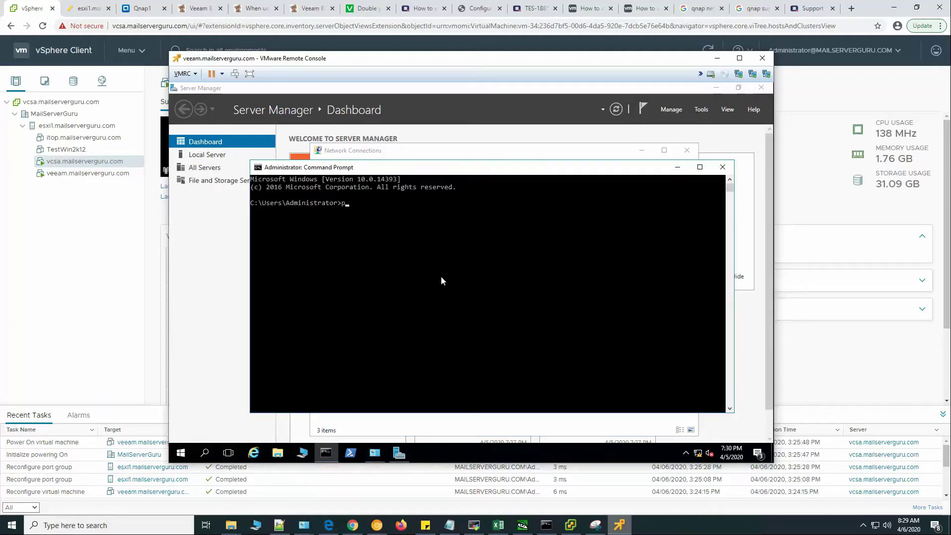
type("ing 192.168.70.30")
key("Return")
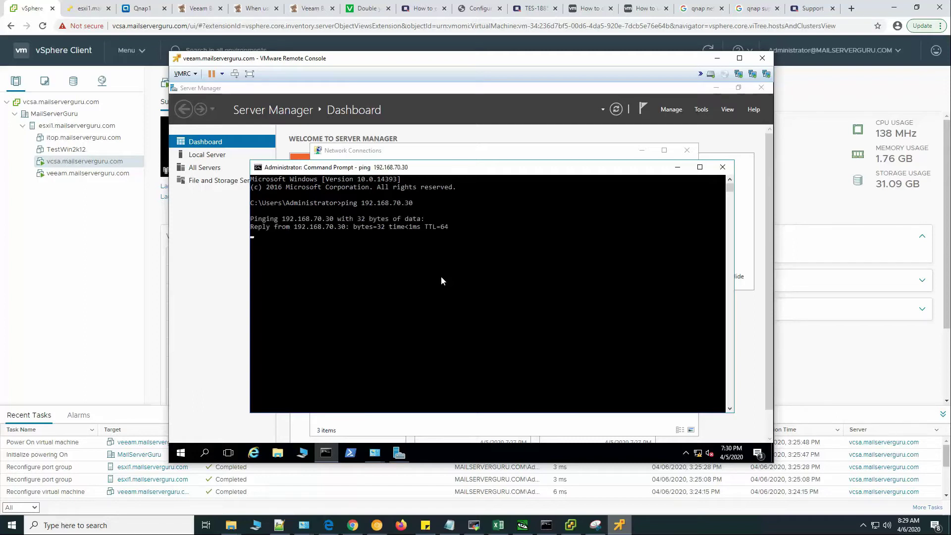
key("ctrl+c")
key("Up")
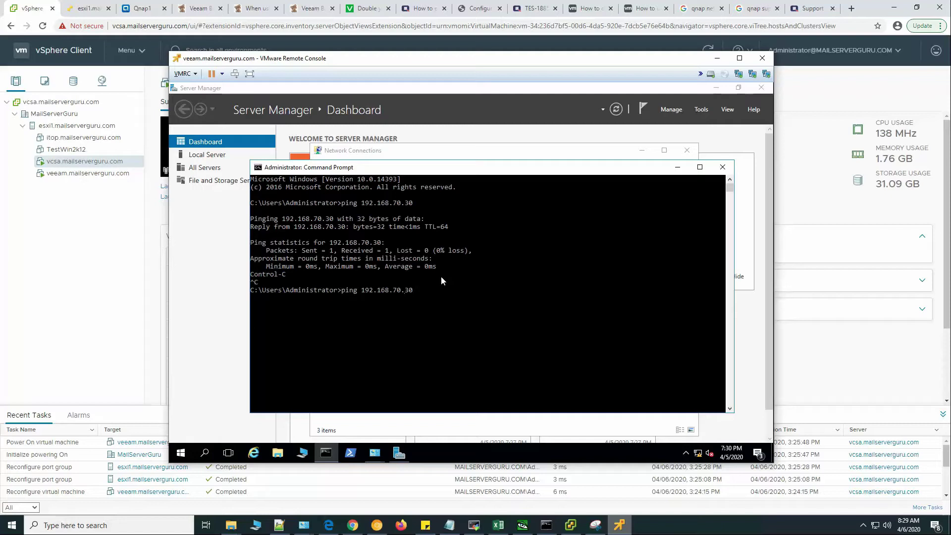
key("Left")
key("Left")
key("Left")
key("Left")
key("BackSpace")
type("8")
key("Return")
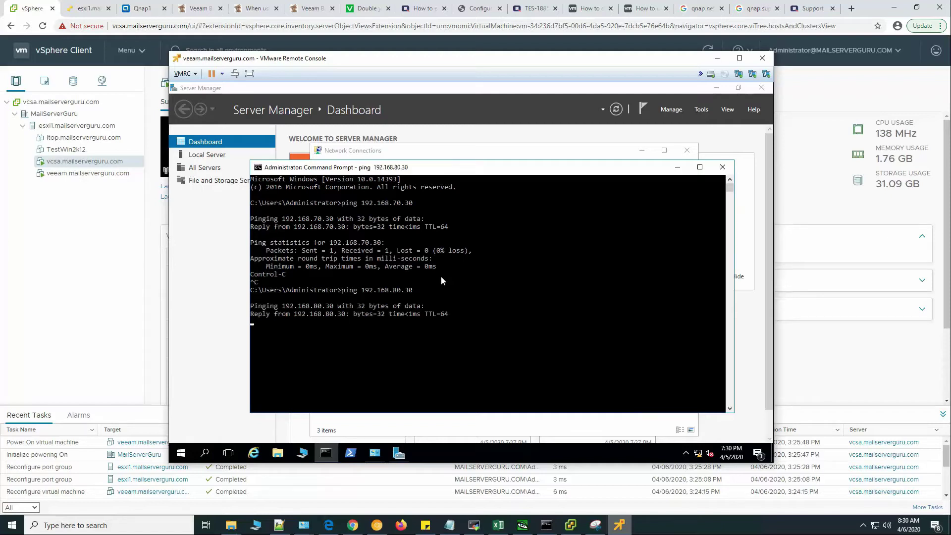
key("ctrl+c")
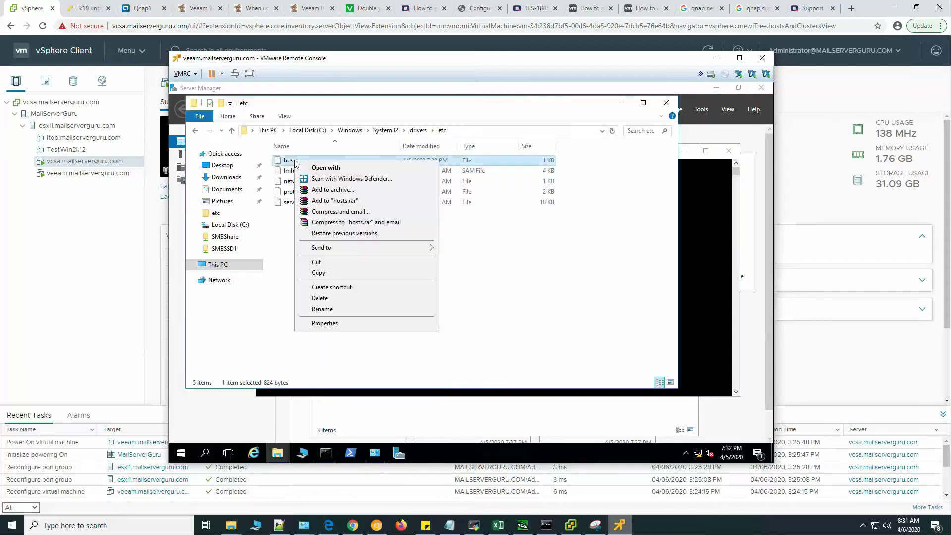
Paste the two qnap1 address entries into the hosts file in Notepad and save it.
left_click(336, 170)
double_click(419, 271)
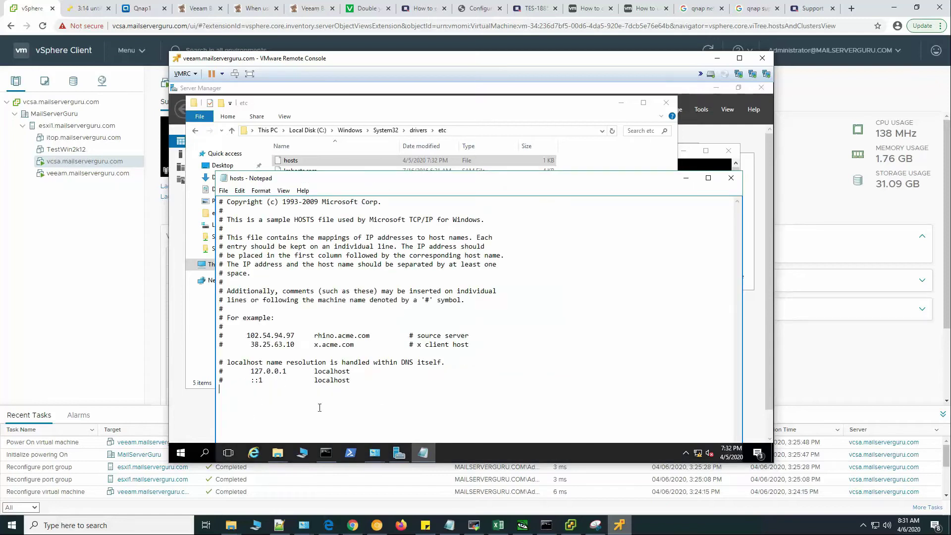
key("ctrl+v")
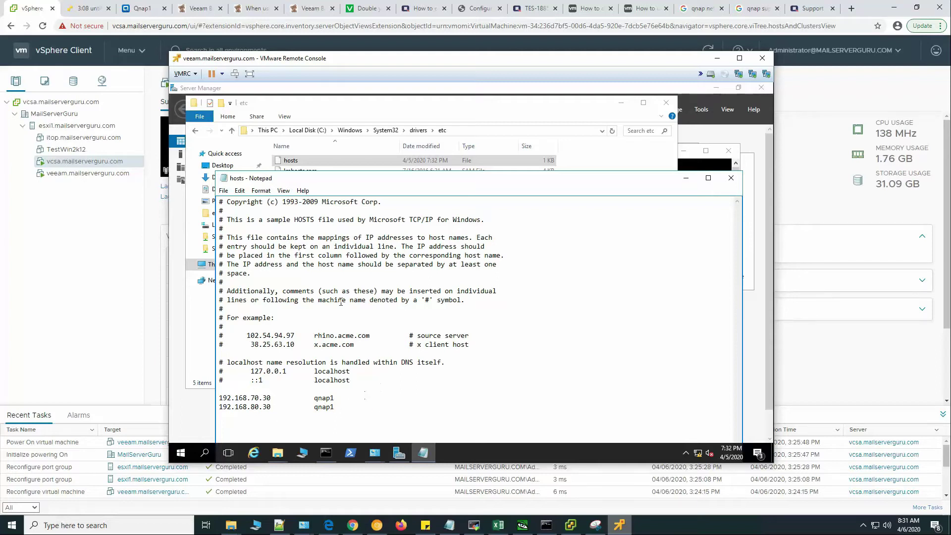
left_click(224, 191)
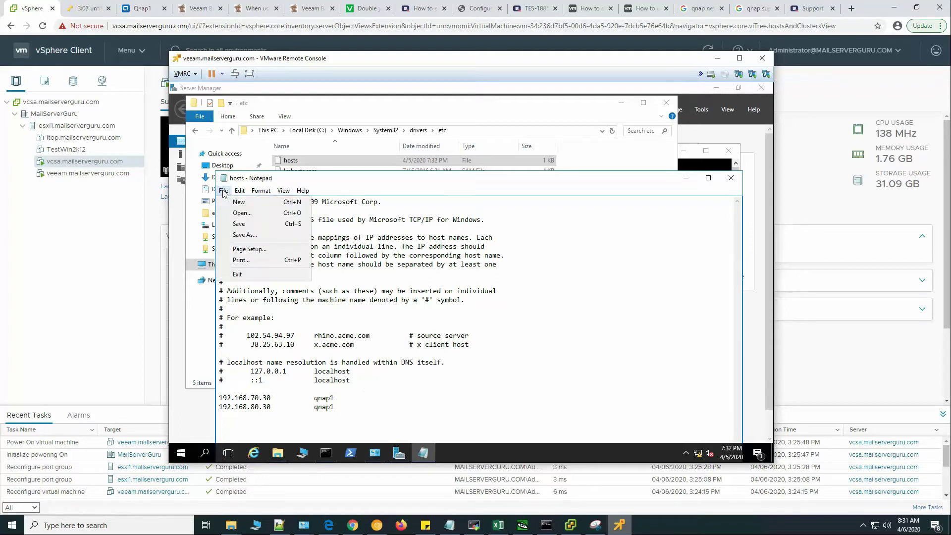
left_click(240, 226)
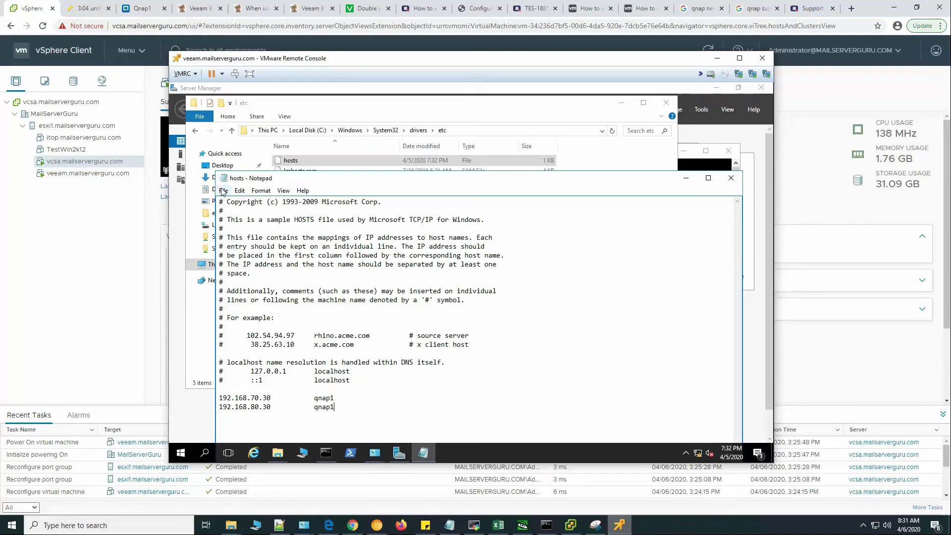
left_click(224, 190)
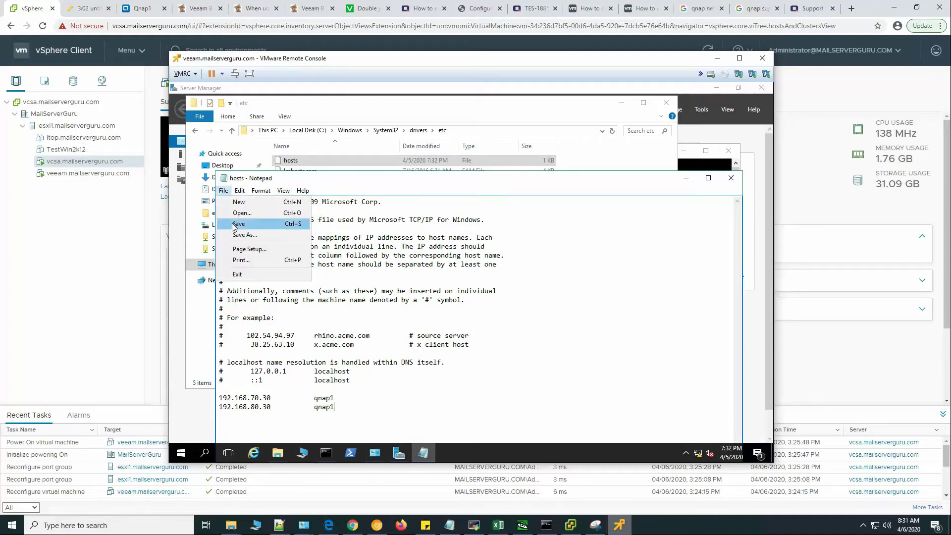
left_click(235, 226)
left_click(731, 178)
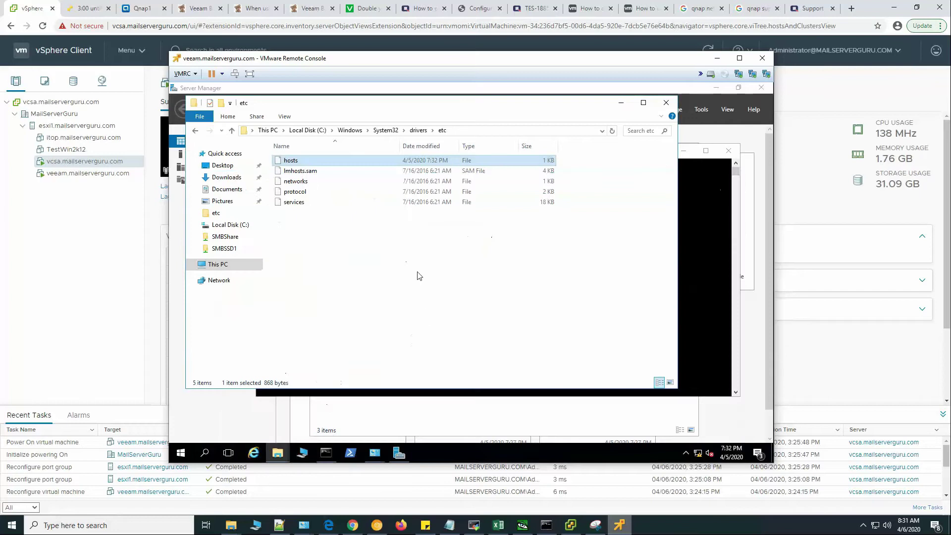
Ping qnap1 from Command Prompt to confirm it resolves and replies.
left_click(703, 208)
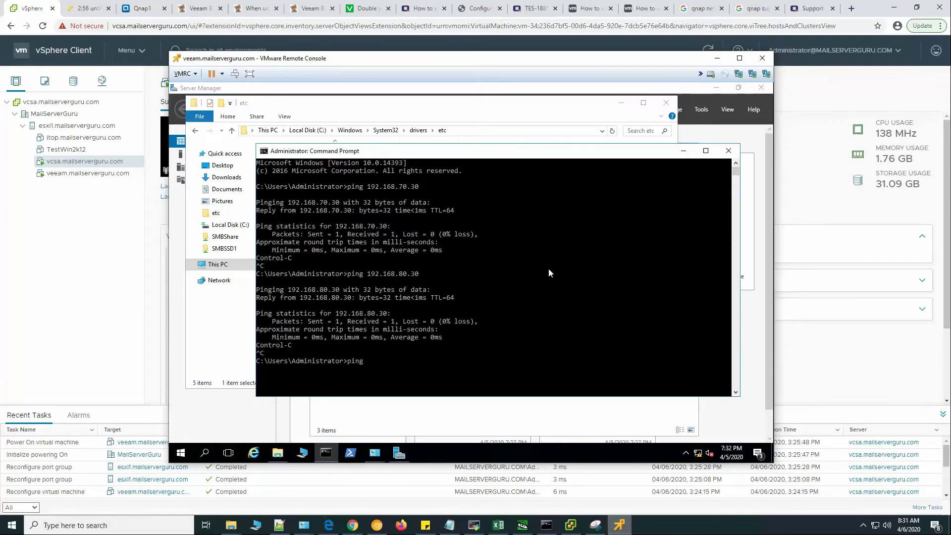
type("ping qnap1")
key("Return")
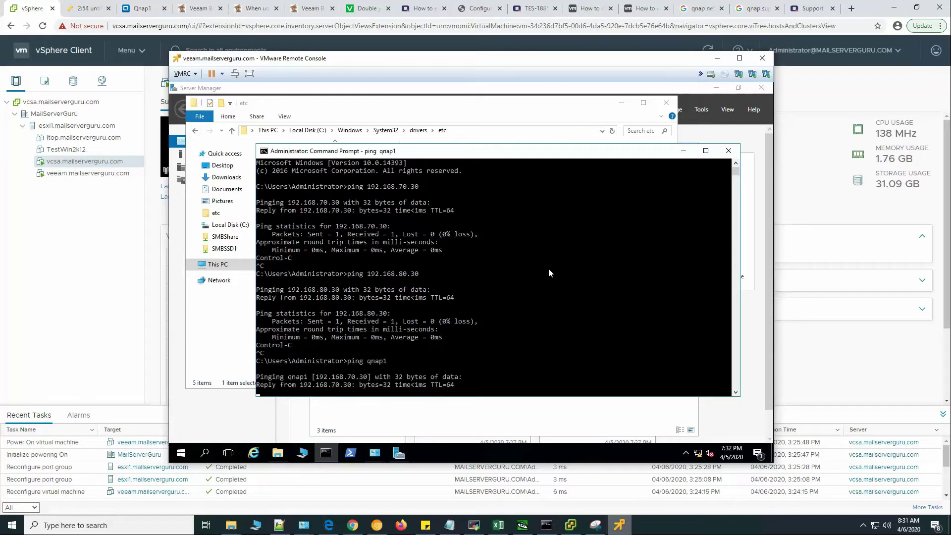
key("ctrl+c")
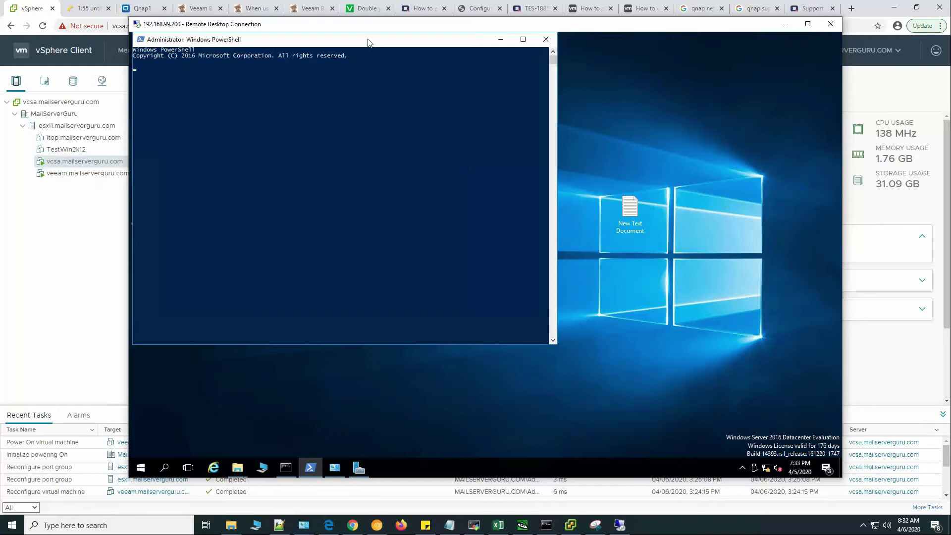
Copy Get-NetAdapter from Notepad, run it in PowerShell, and mark the Eth1/Eth2 vmxnet3 rows.
mouse_move(368, 42)
left_mouse_down()
mouse_move(395, 52)
mouse_move(384, 52)
left_mouse_up()
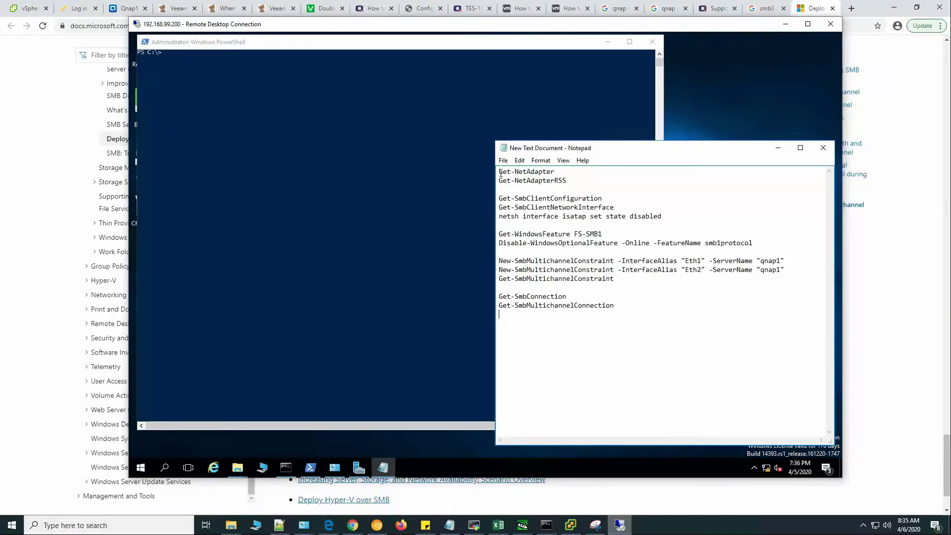
left_click_drag(500, 172, 558, 171)
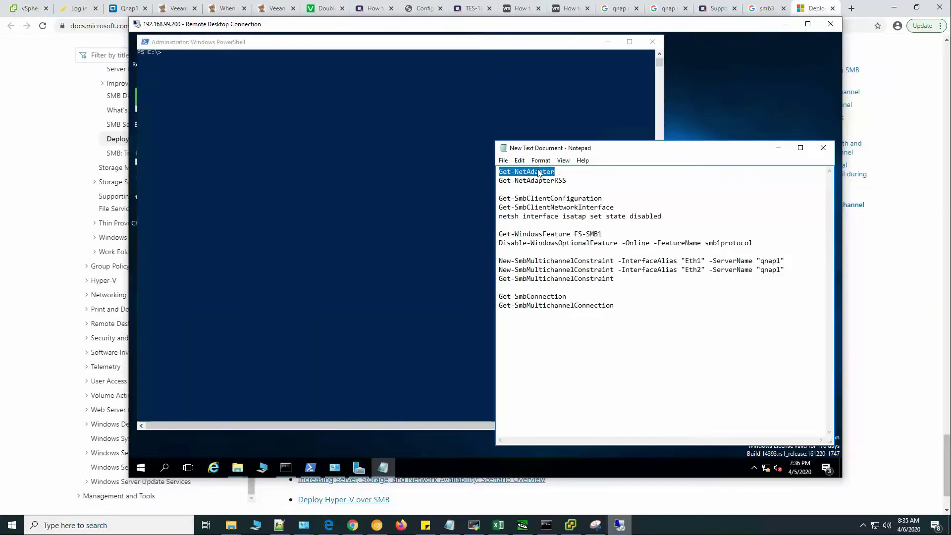
right_click(539, 172)
left_click(566, 200)
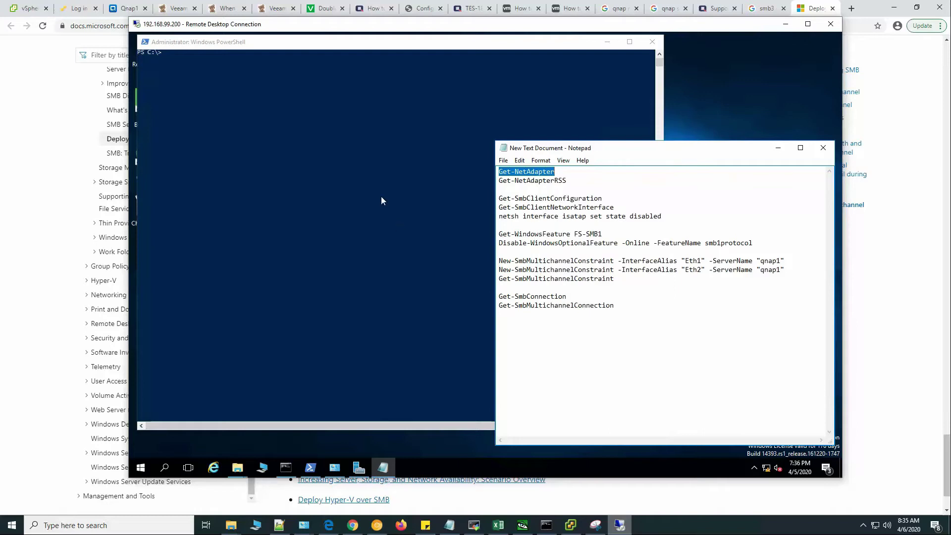
right_click(323, 119)
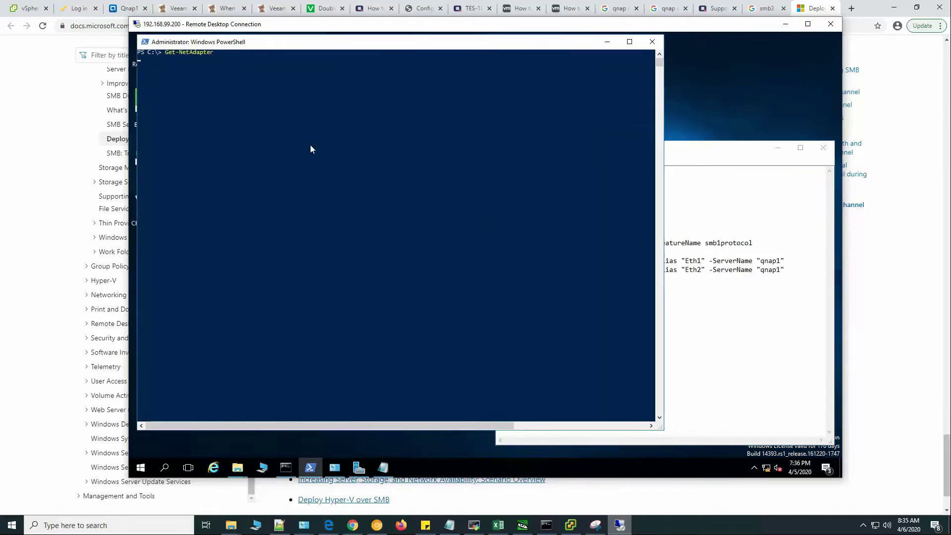
left_click(364, 189)
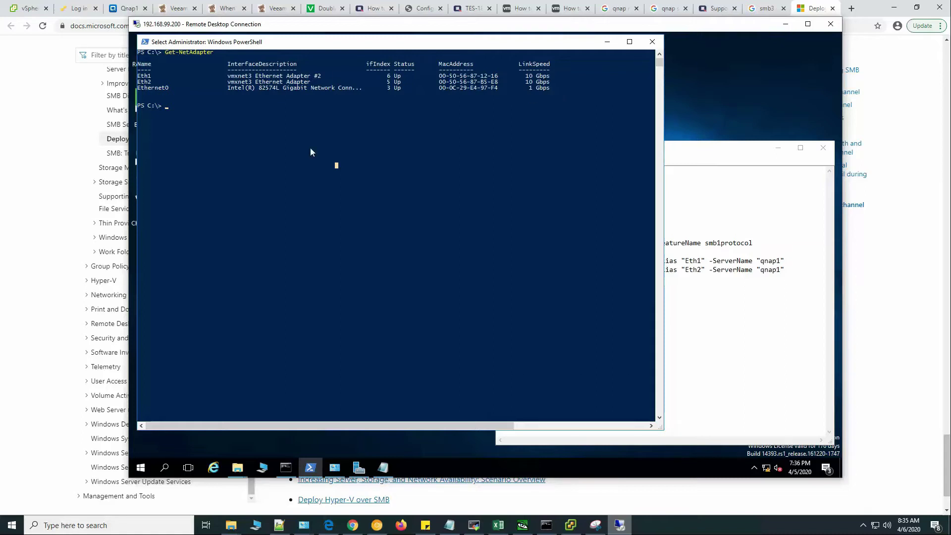
left_click_drag(227, 75, 553, 92)
left_click_drag(224, 75, 551, 83)
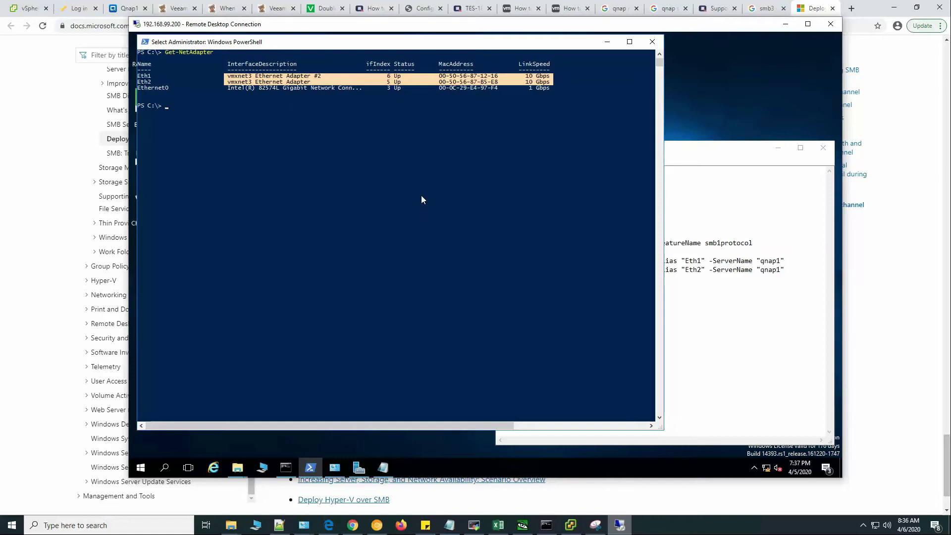
Run Get-NetAdapterRSS in PowerShell and scroll through its output.
key("alt+Tab")
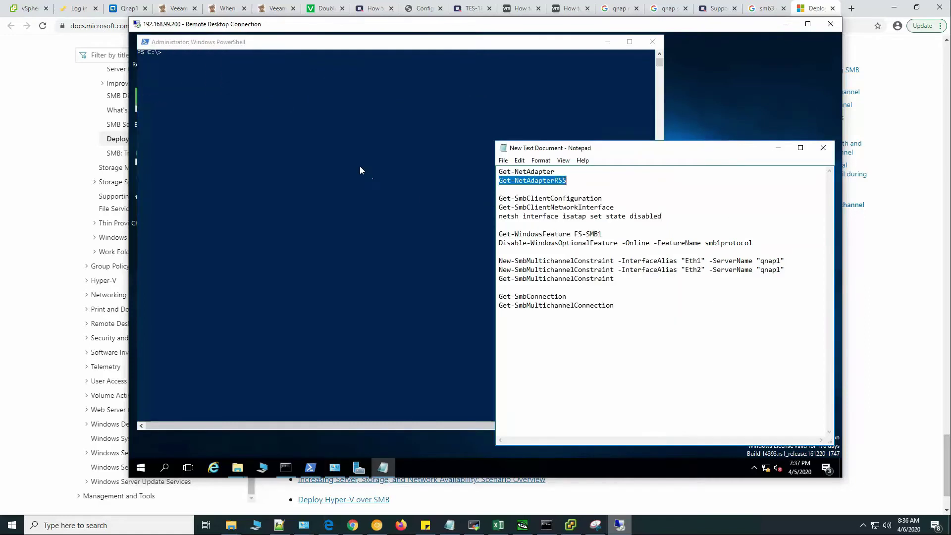
left_click(367, 122)
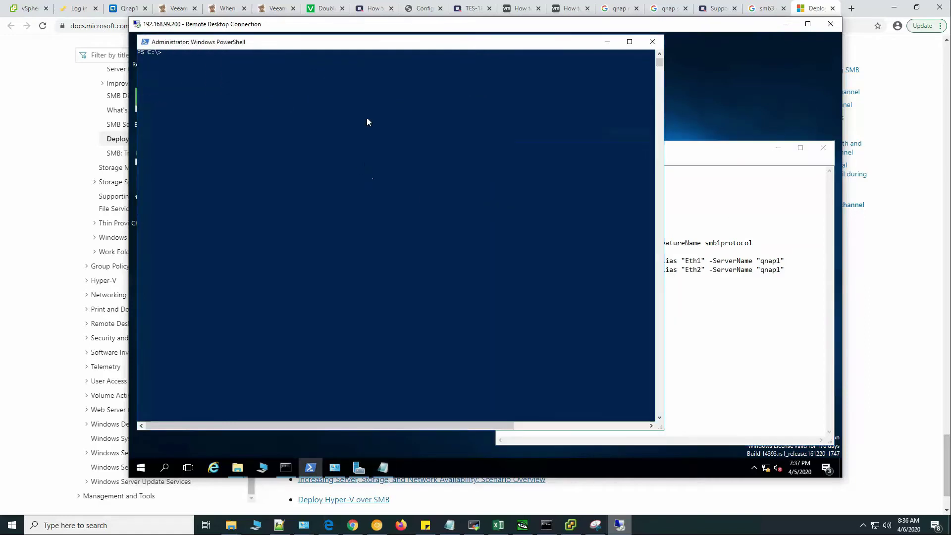
right_click(340, 109)
key("Return")
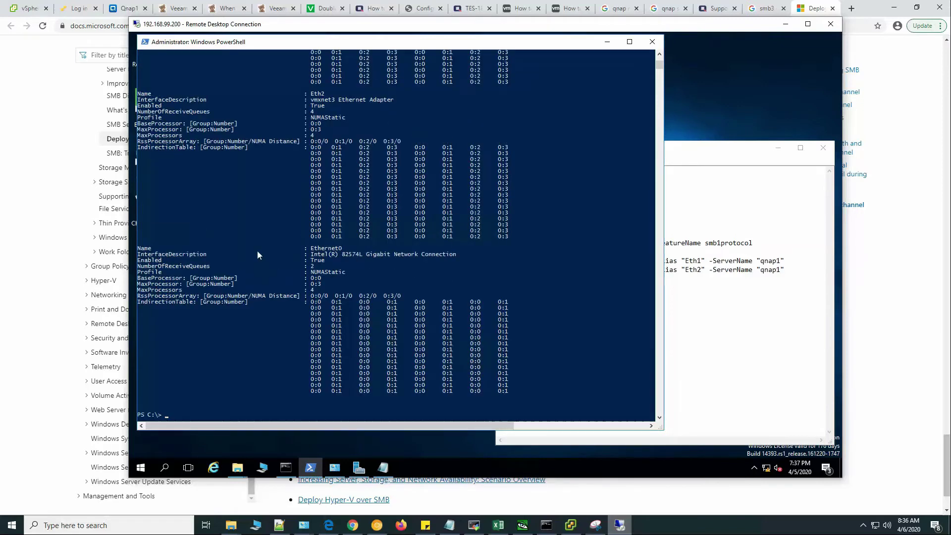
scroll(263, 243, "up", 7)
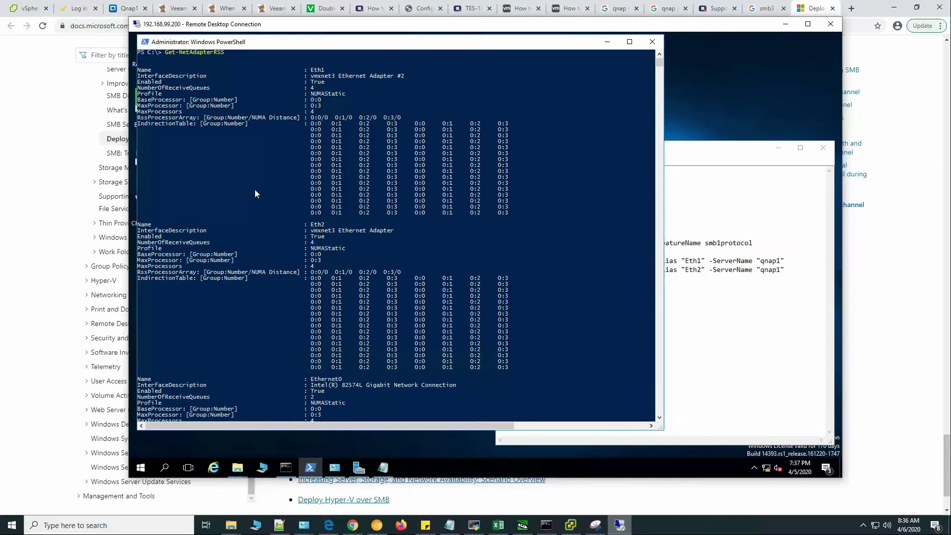
scroll(298, 233, "down", 9)
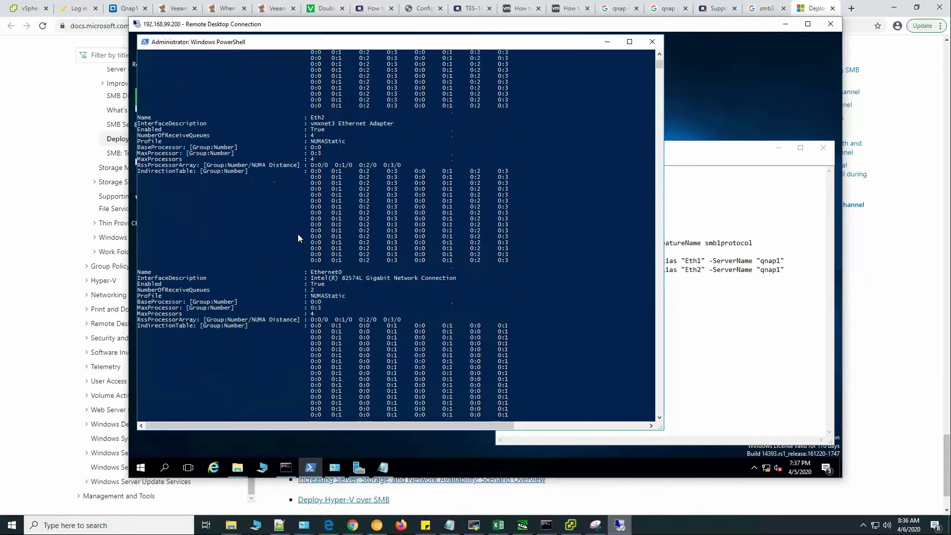
scroll(299, 234, "up", 3)
Run Get-SmbClientConfiguration and mark the EnableMultiChannel True line.
key("alt+Tab")
left_click_drag(499, 198, 604, 198)
right_click(597, 197)
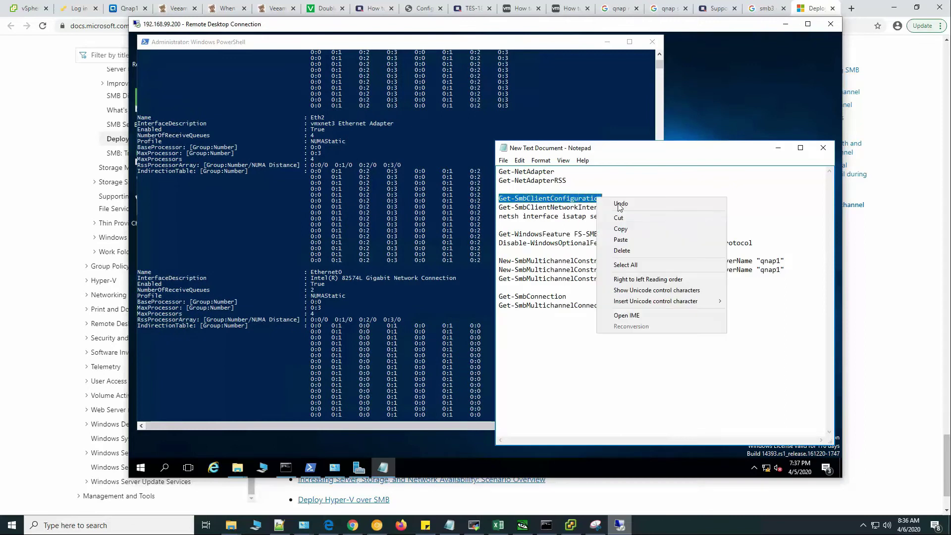
left_click(621, 229)
left_click(362, 247)
scroll(381, 236, "down", 10)
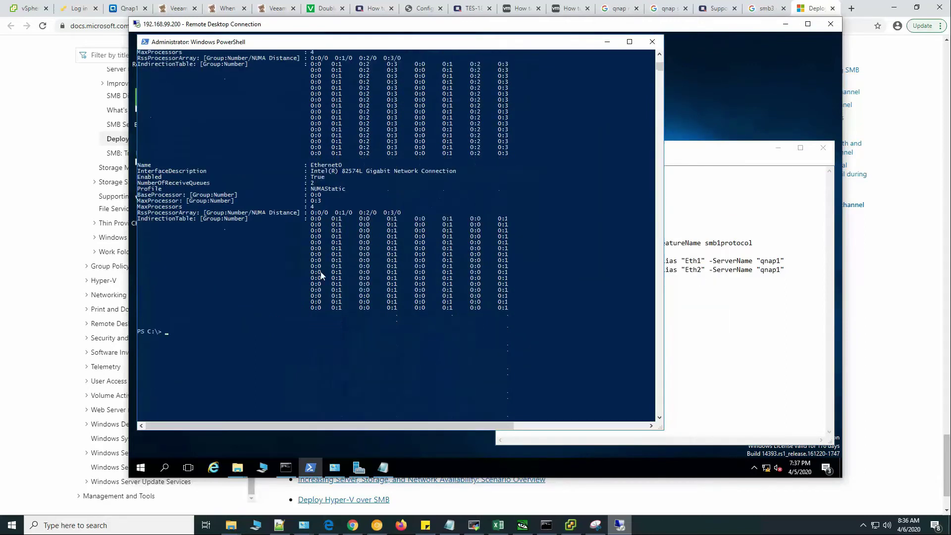
right_click(267, 219)
key("Return")
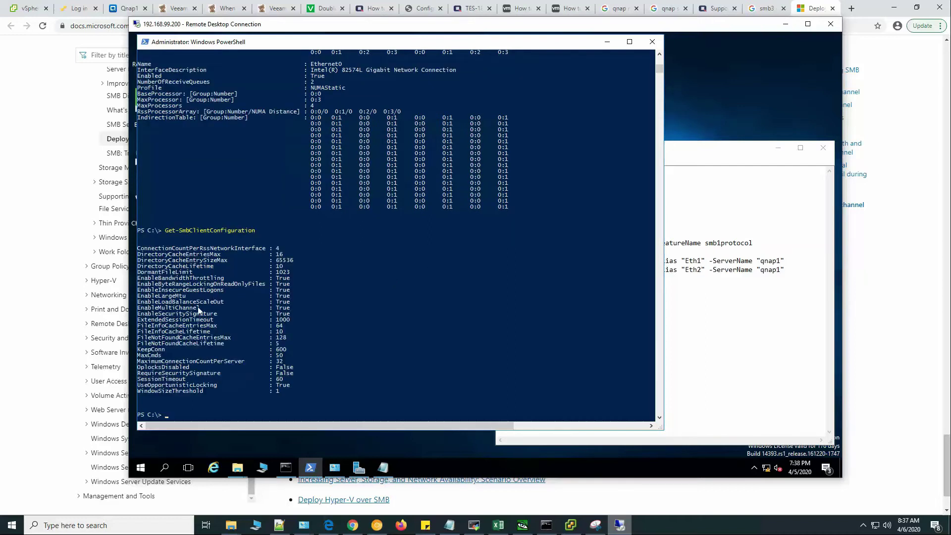
left_click_drag(140, 311, 291, 308)
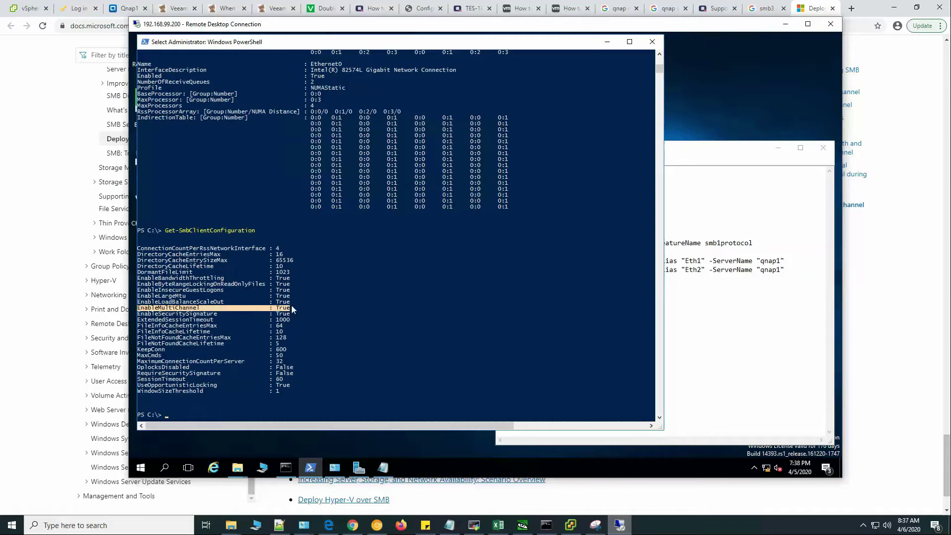
left_click(388, 322)
Run Get-SmbClientNetworkInterface and highlight the 10 Gbps Eth2 and Eth1 rows.
left_click(693, 216)
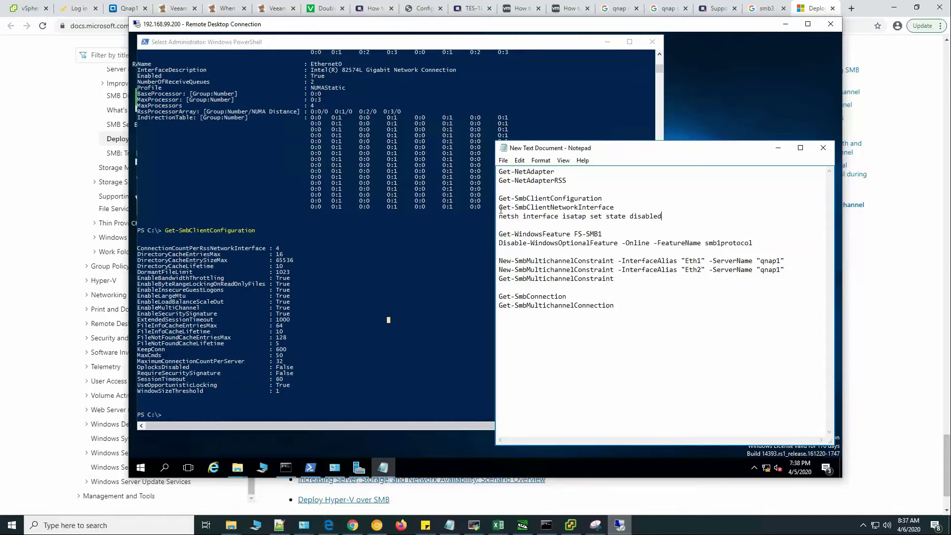
left_click_drag(499, 208, 615, 207)
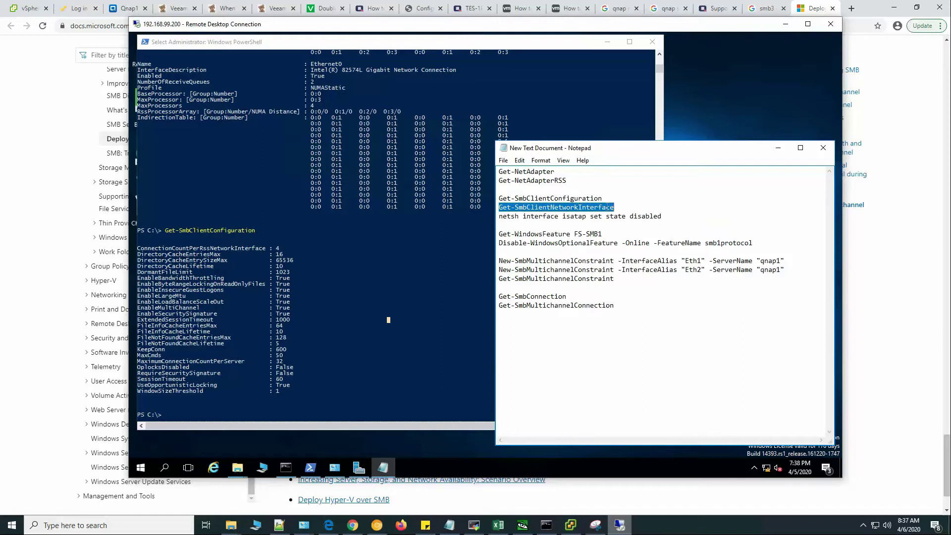
key("ctrl+c")
left_click(364, 238)
right_click(364, 239)
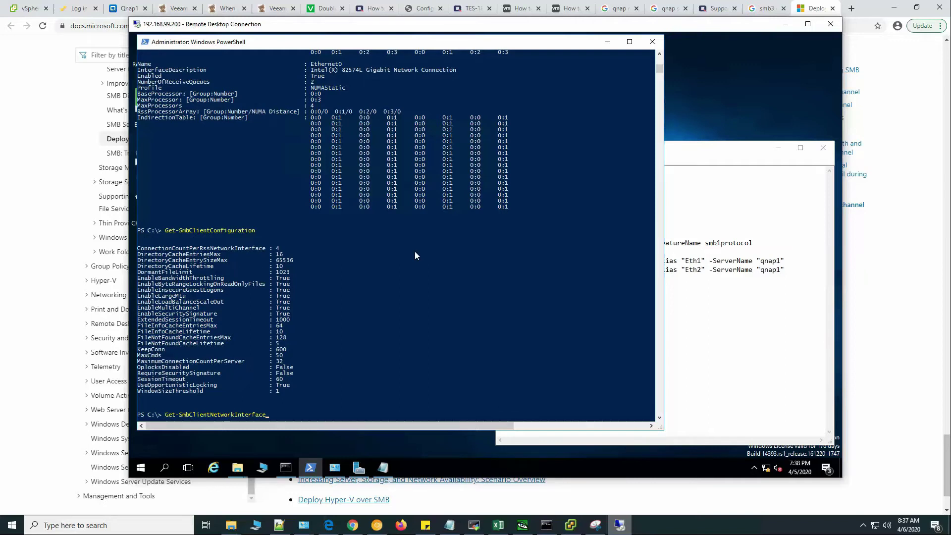
key("Return")
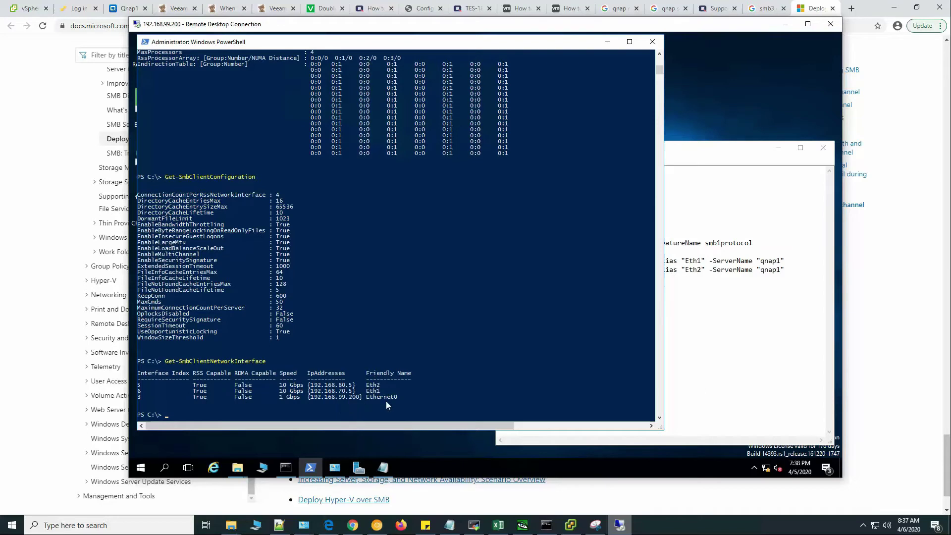
left_click_drag(402, 397, 219, 391)
left_click(423, 372)
left_click_drag(382, 391, 193, 385)
Copy 'Get-WindowsFeature FS-SMB1' from Notepad and run it in PowerShell.
key("alt+Tab")
left_click(364, 326)
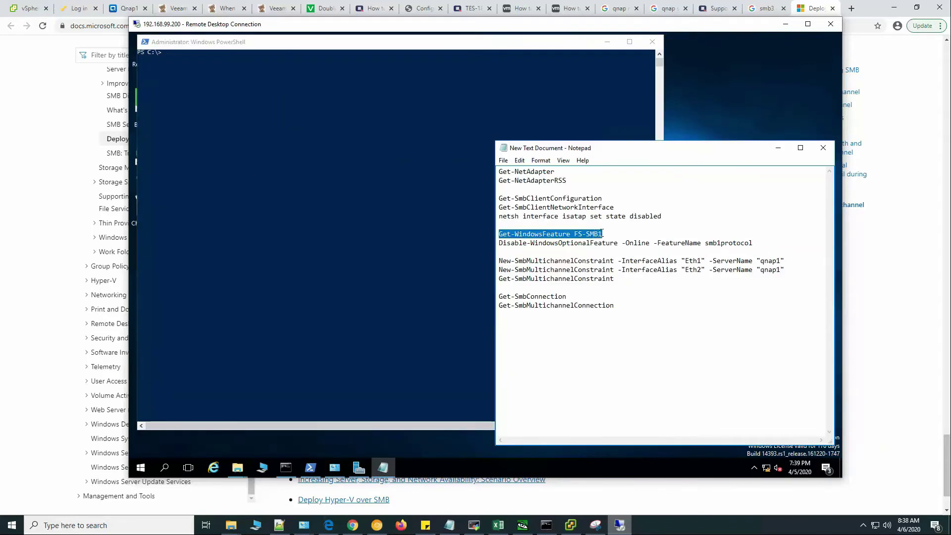
right_click(599, 235)
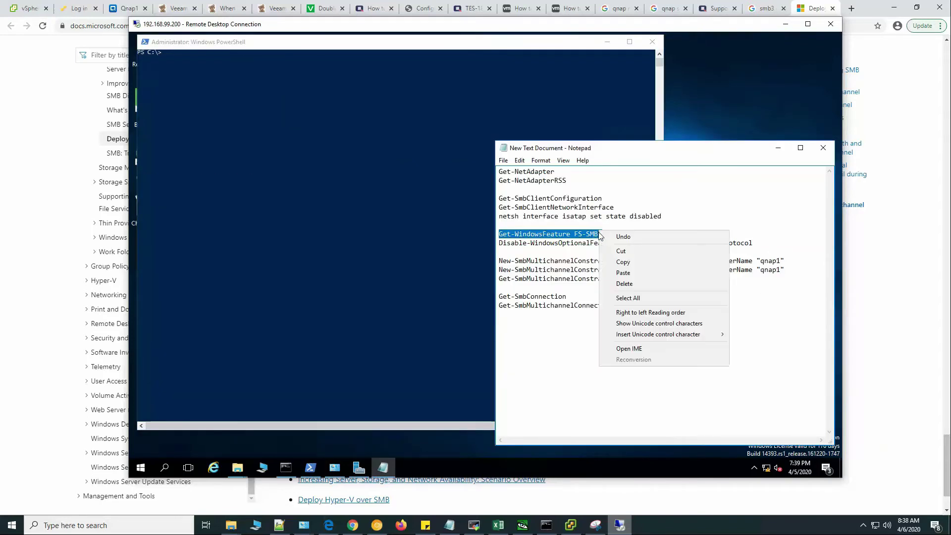
left_click(635, 261)
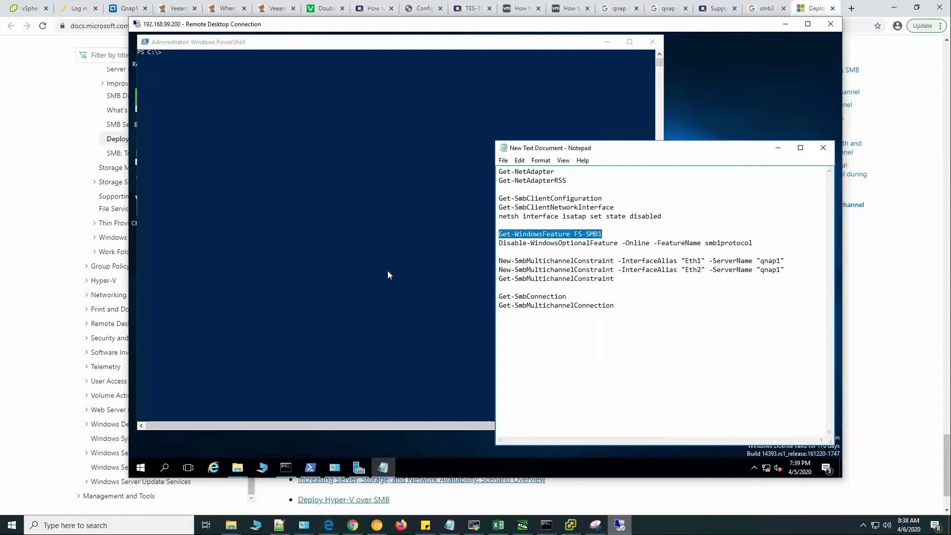
left_click(387, 270)
right_click(340, 120)
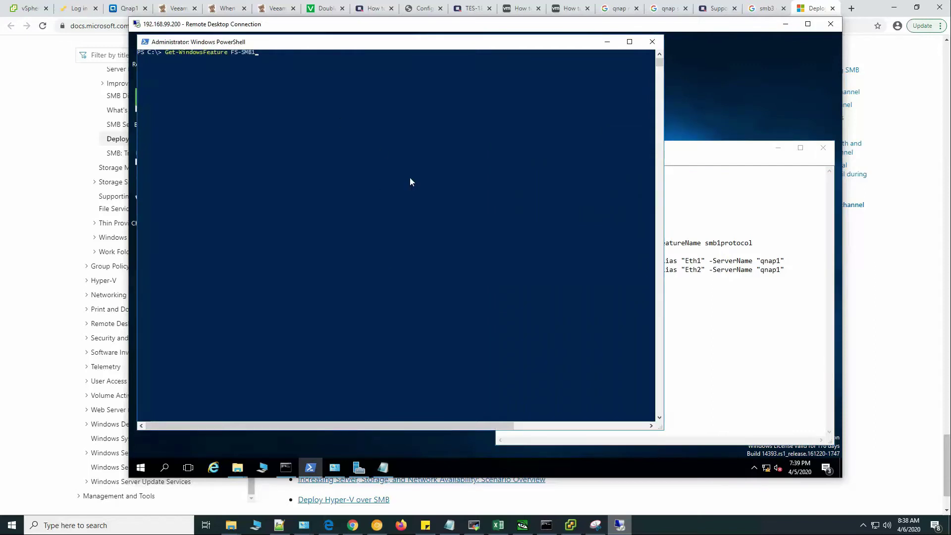
key("Return")
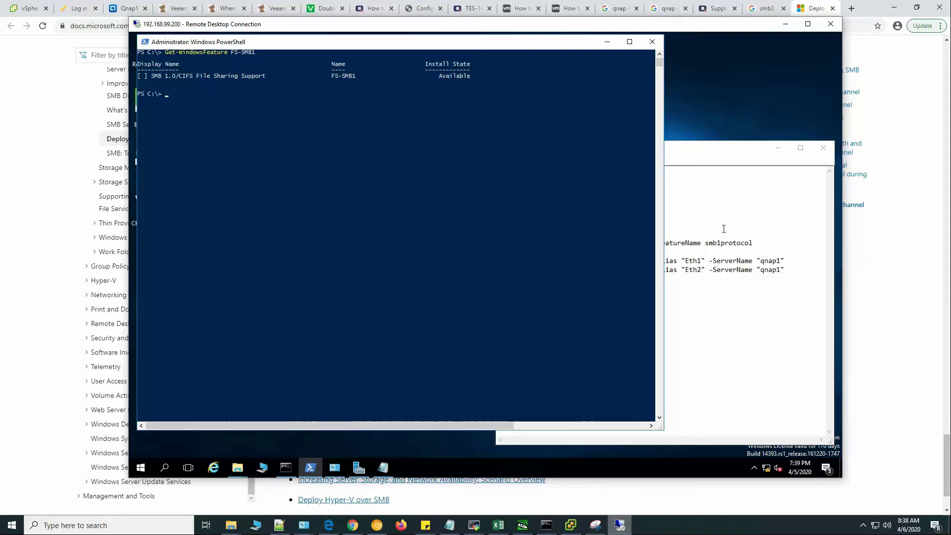
Select the Disable-WindowsOptionalFeature line in the Notepad command list.
left_click(693, 224)
left_click(501, 243)
key("shift+End")
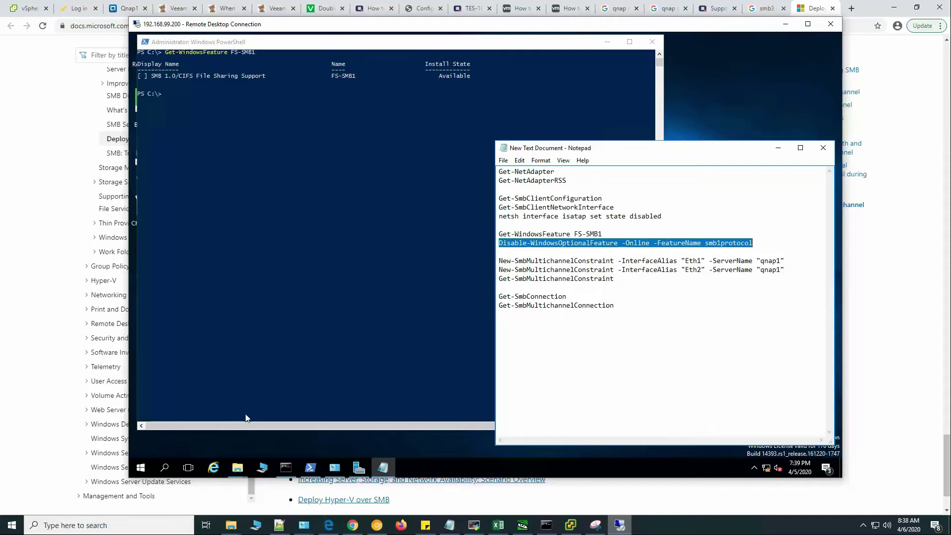
Check in Server Manager's Remove Roles and Features wizard that SMB 1.0/CIFS File Sharing Support isn't installed, then cancel.
left_click(359, 468)
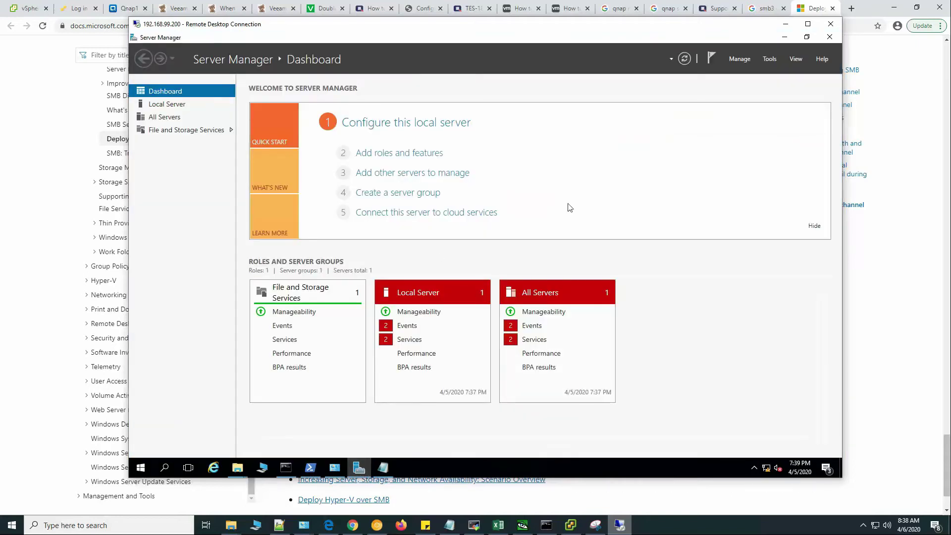
left_click(769, 59)
left_click(739, 59)
left_click(739, 59)
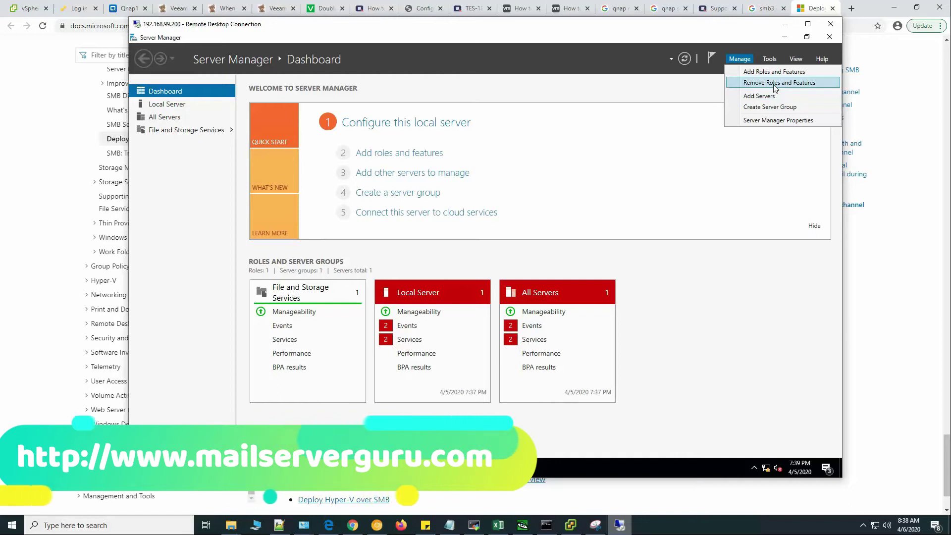
left_click(775, 83)
left_click(461, 363)
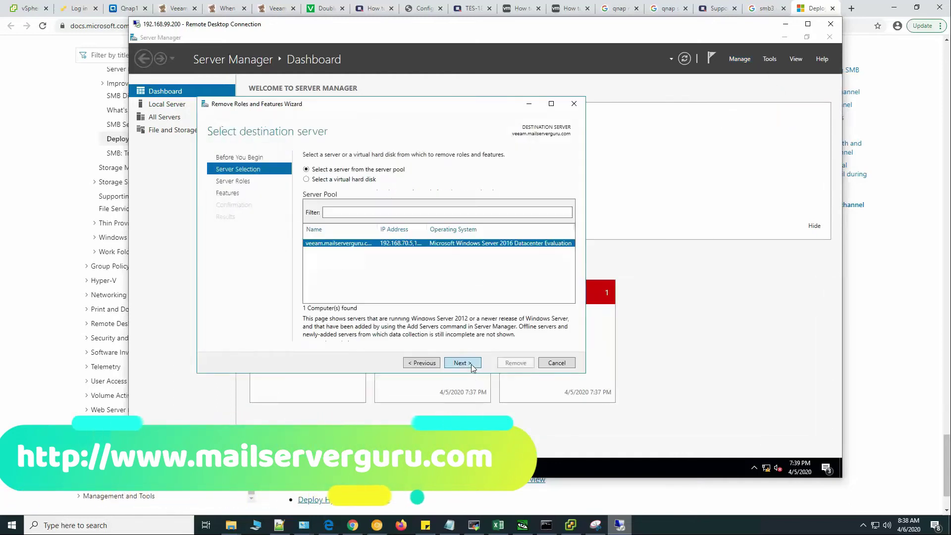
left_click(461, 363)
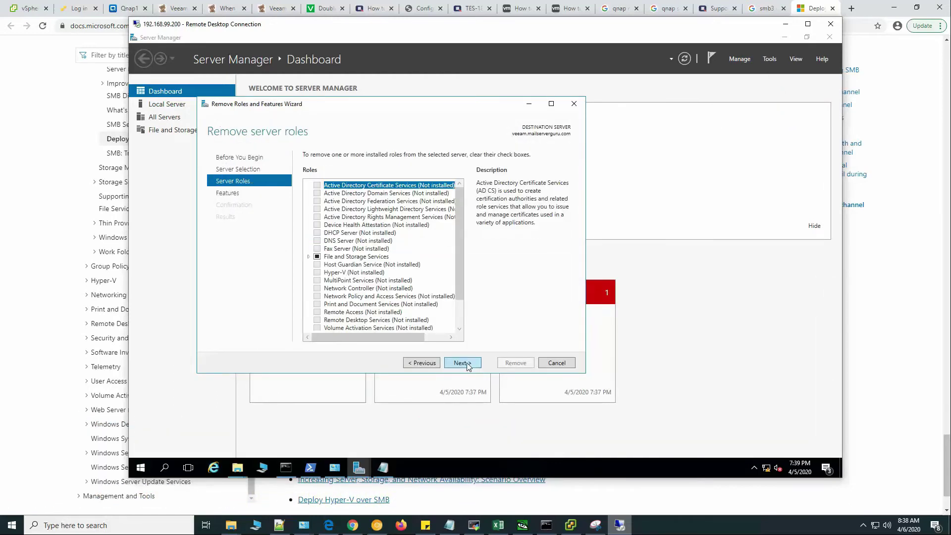
left_click(462, 363)
left_click_drag(459, 221, 463, 280)
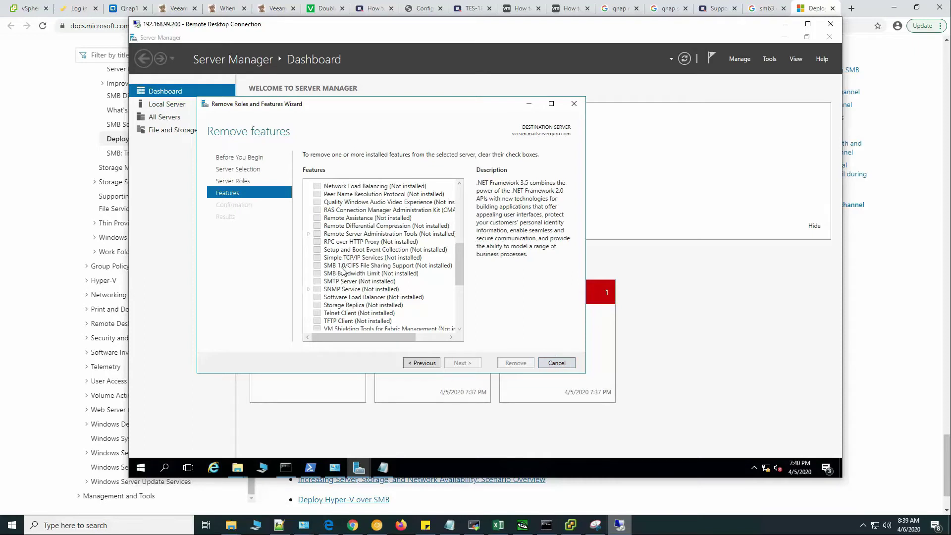
left_click(557, 363)
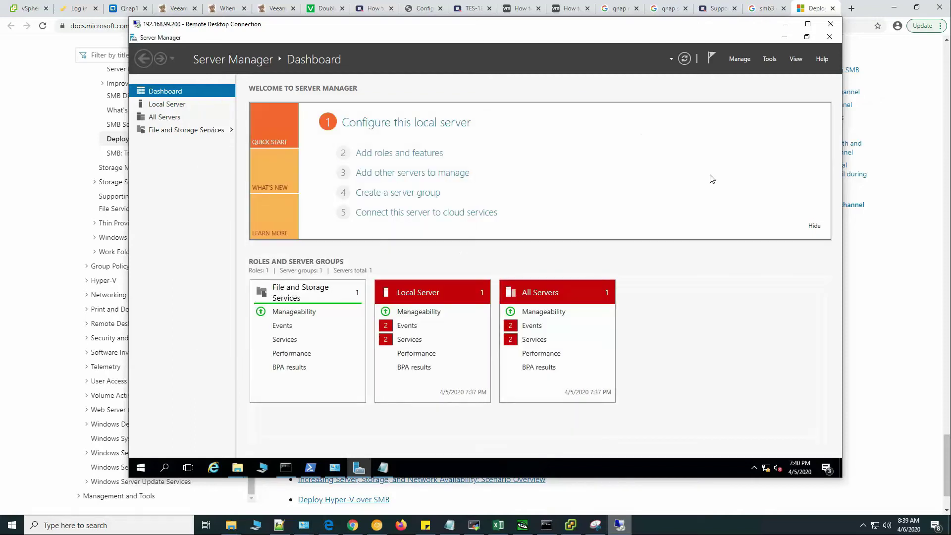
Run Get-SmbClientNetworkInterface in PowerShell, copied from the Notepad command notes.
left_click(783, 38)
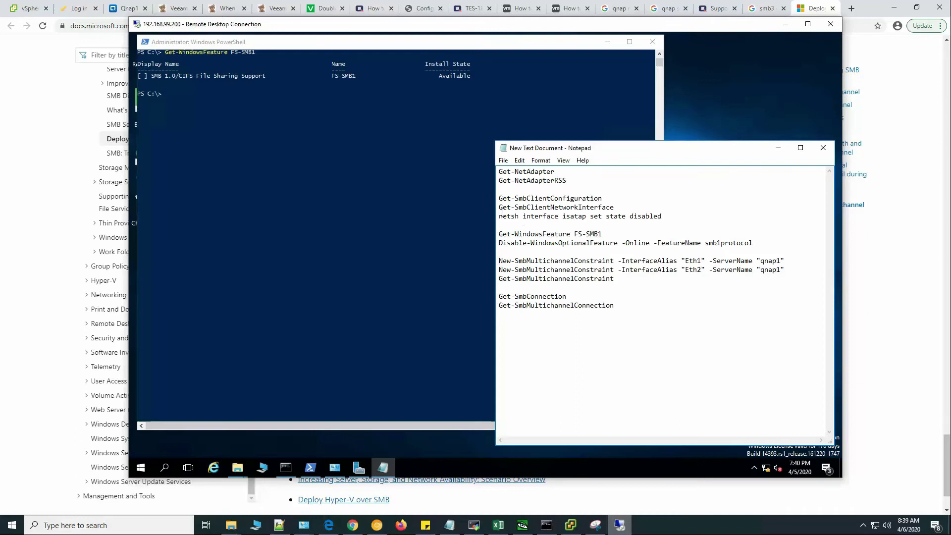
left_click_drag(500, 207, 613, 206)
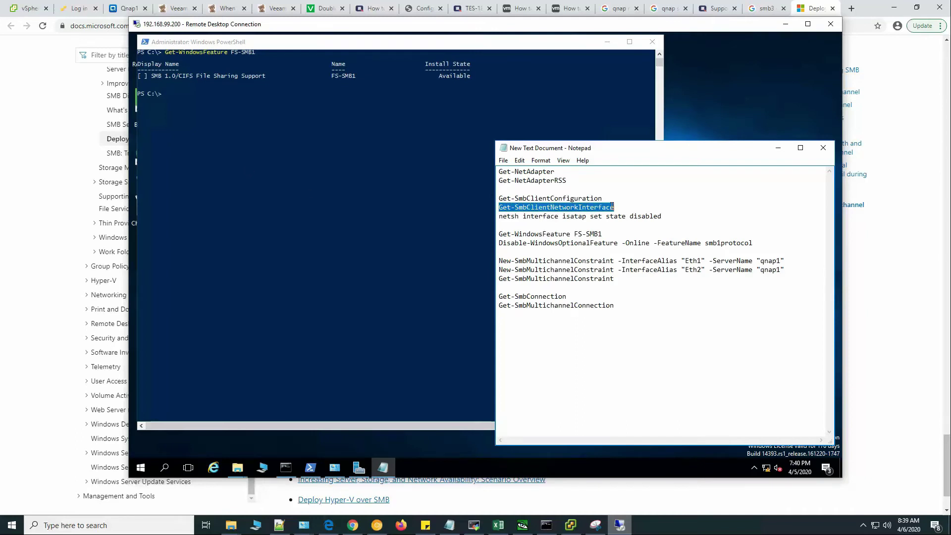
right_click(613, 207)
left_click(630, 239)
left_click(442, 210)
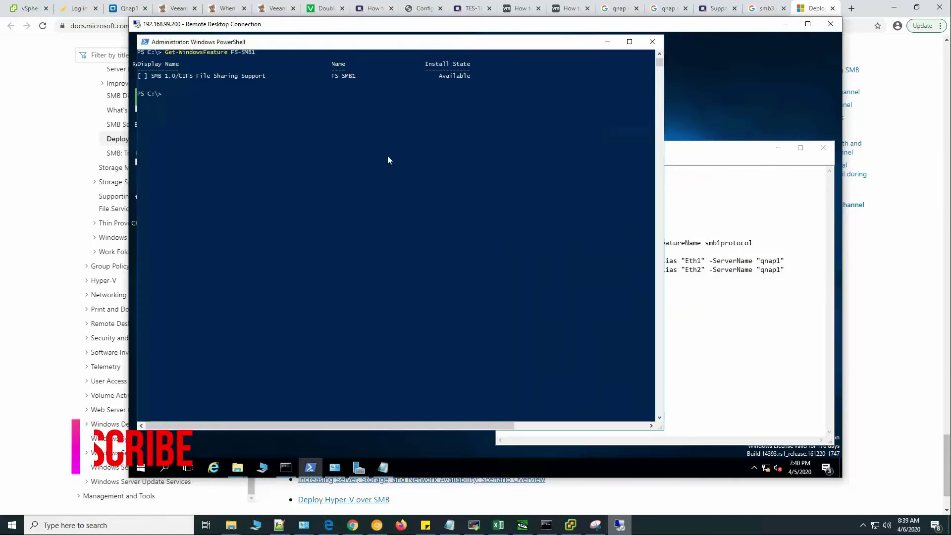
right_click(432, 226)
key("Return")
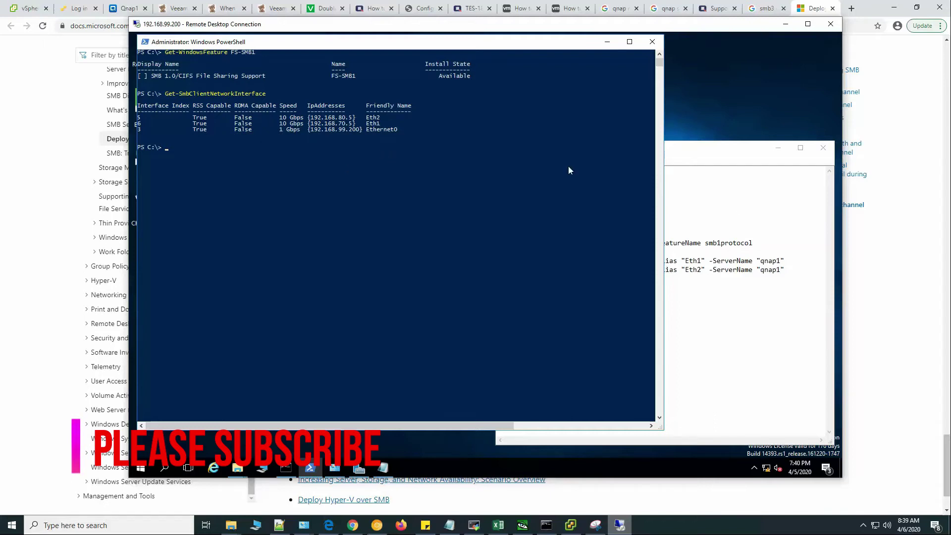
Disable ISATAP by running 'netsh interface isatap set state disabled' in PowerShell.
key("alt+Tab")
left_click_drag(499, 218, 663, 218)
right_click(658, 216)
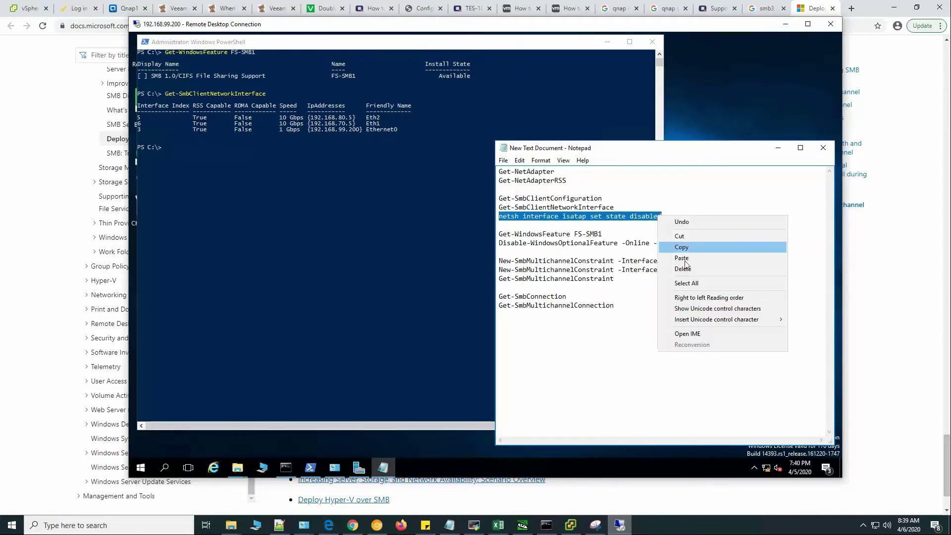
left_click(682, 246)
left_click(292, 176)
right_click(332, 162)
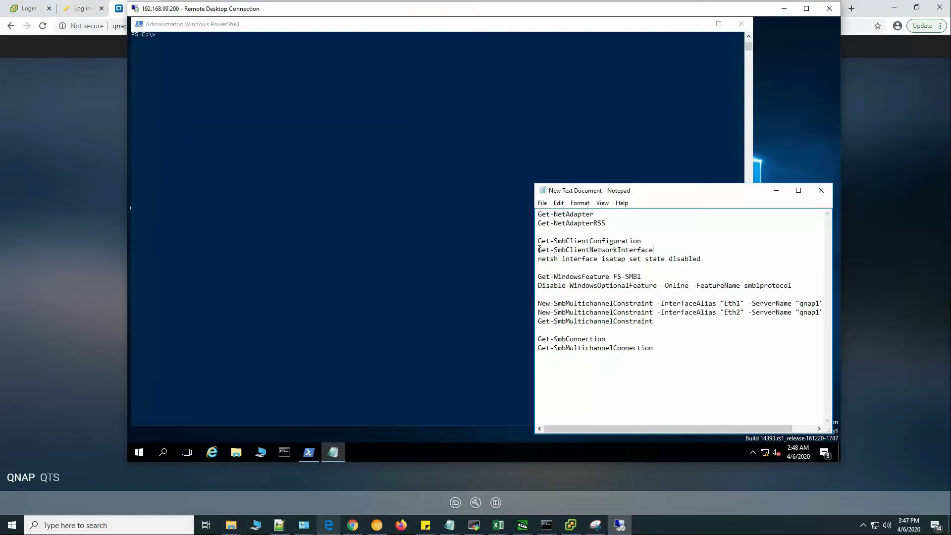
left_click_drag(538, 250, 657, 251)
Rerun Get-SmbClientNetworkInterface and highlight the Eth1 and Eth2 rows in the output.
right_click(650, 249)
left_click(673, 279)
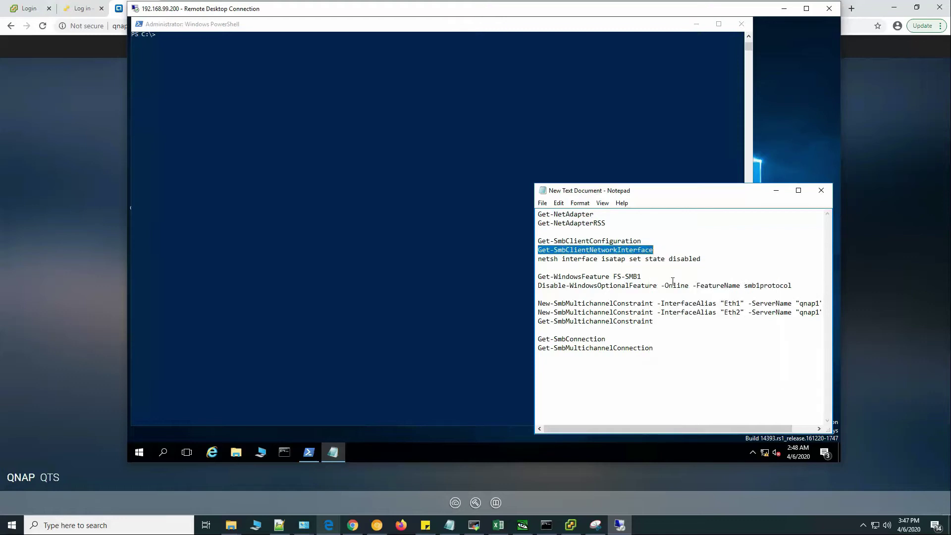
left_click(248, 83)
right_click(248, 82)
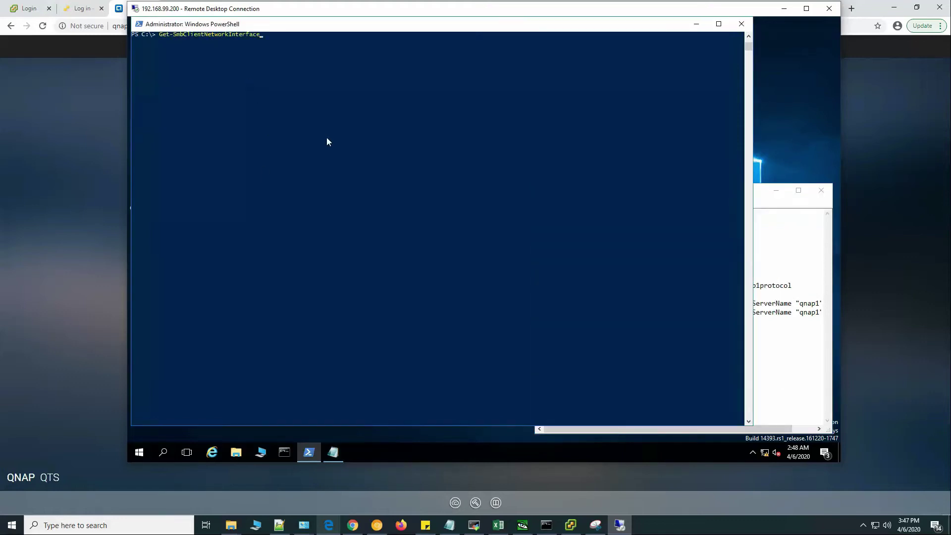
key("Return")
left_click_drag(378, 66, 187, 61)
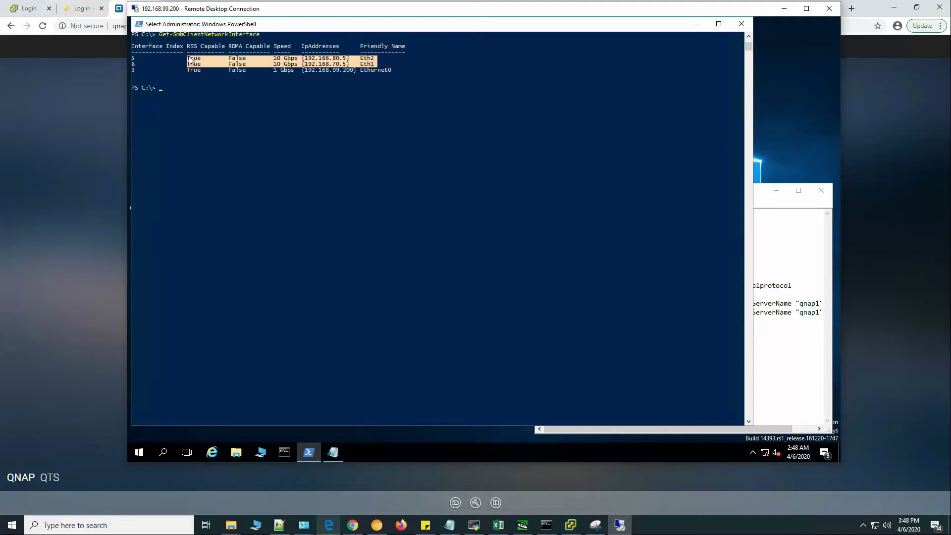
Create the Eth1 SMB multichannel constraint to server qnap1, answering Y to the prompt.
key("alt+Tab")
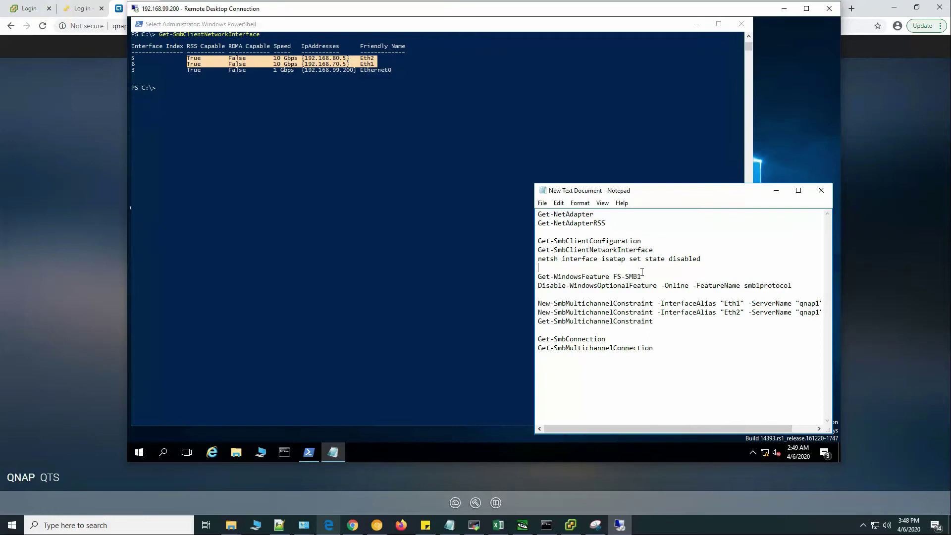
left_click_drag(523, 303, 809, 303)
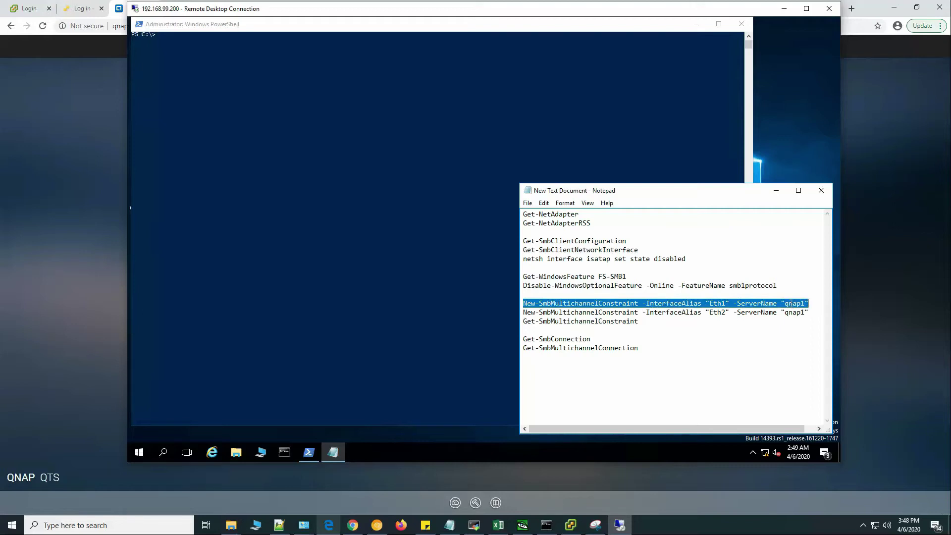
right_click(791, 303)
left_click(753, 334)
left_click(361, 132)
right_click(339, 98)
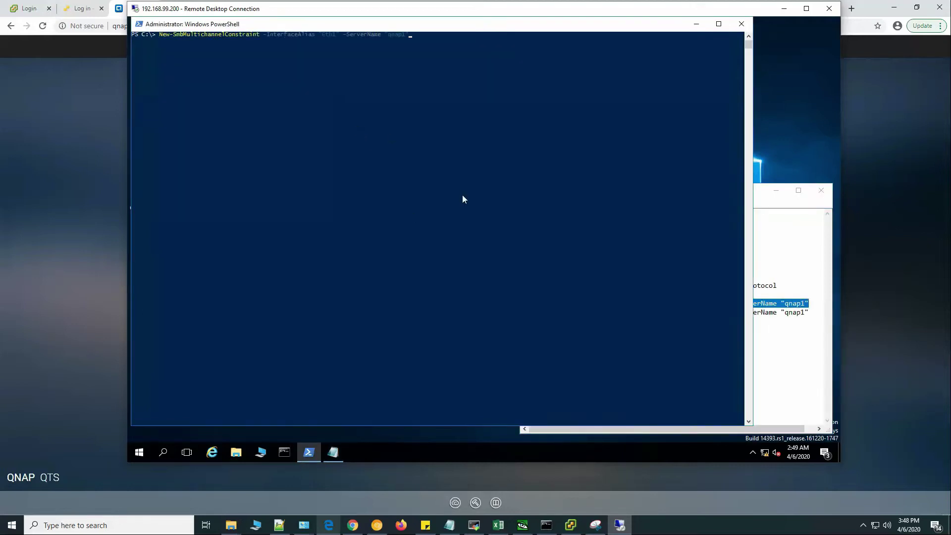
key("Return")
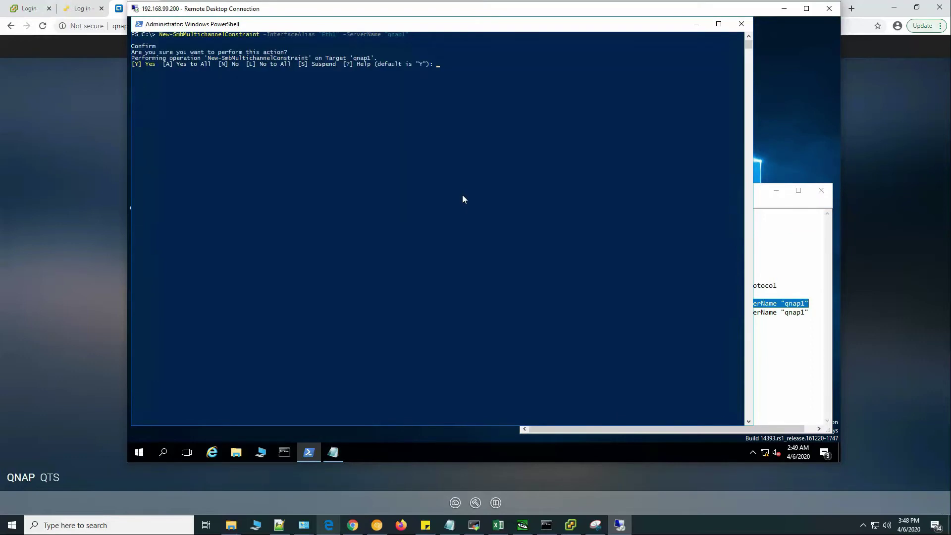
type("Y")
key("Return")
Point out the qnap1 server name in the Eth1 constraint command.
left_click(254, 147)
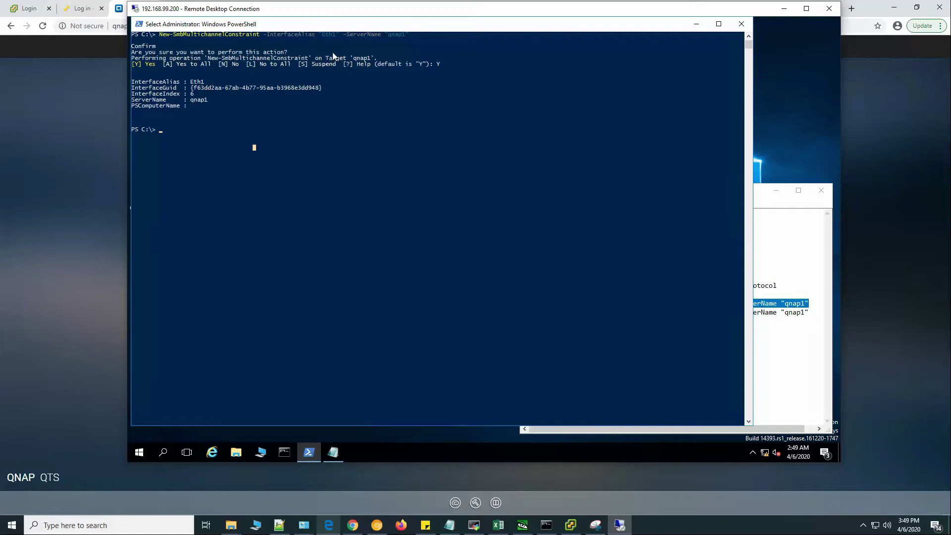
left_click(356, 42)
left_click(403, 35)
left_click(393, 180)
left_click(444, 148)
Create the Eth2 multichannel constraint to qnap1 with Y, then highlight qnap1 and Eth1 in the results.
left_click(768, 312)
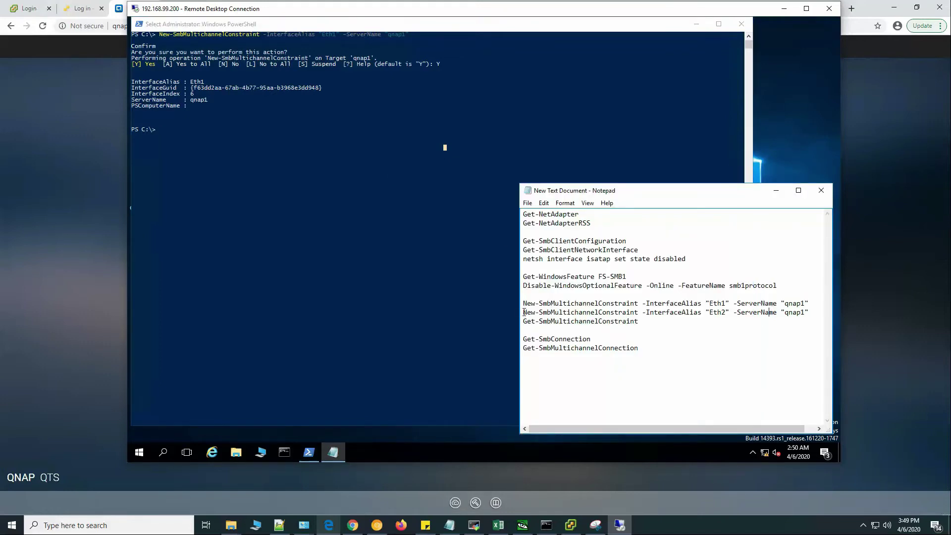
key("shift+End")
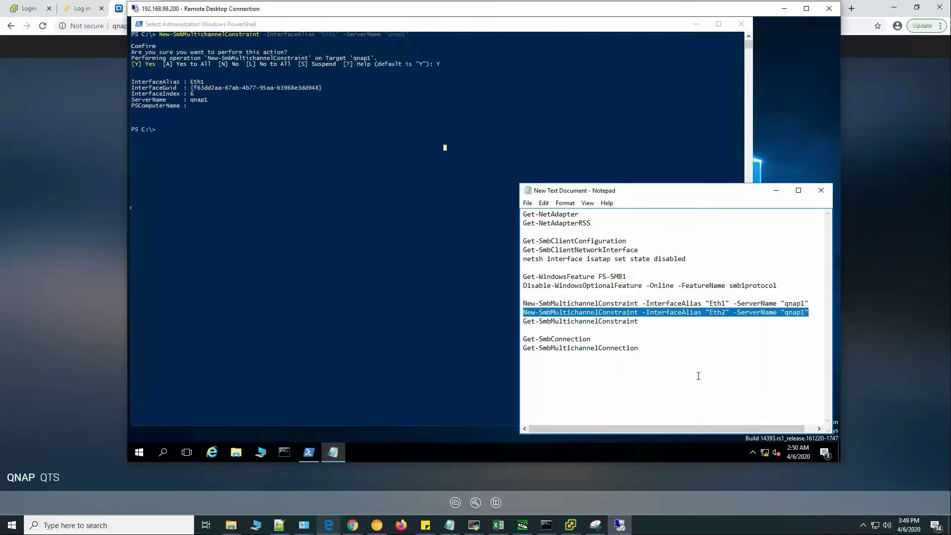
right_click(312, 146)
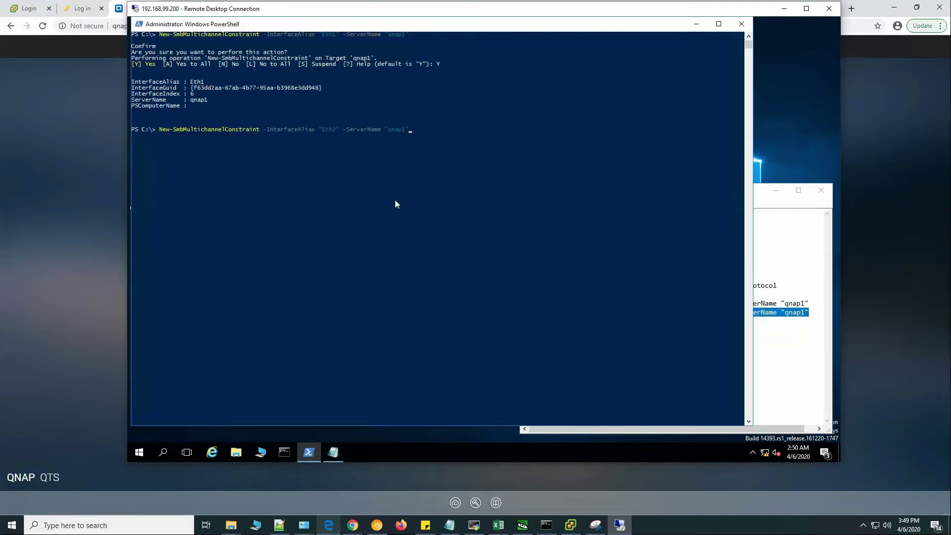
key("Return")
type("Y")
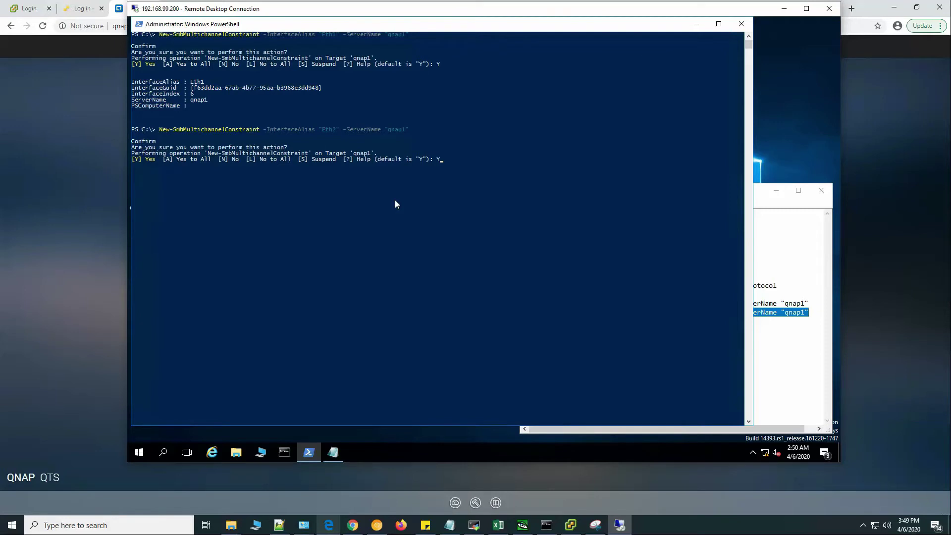
key("Return")
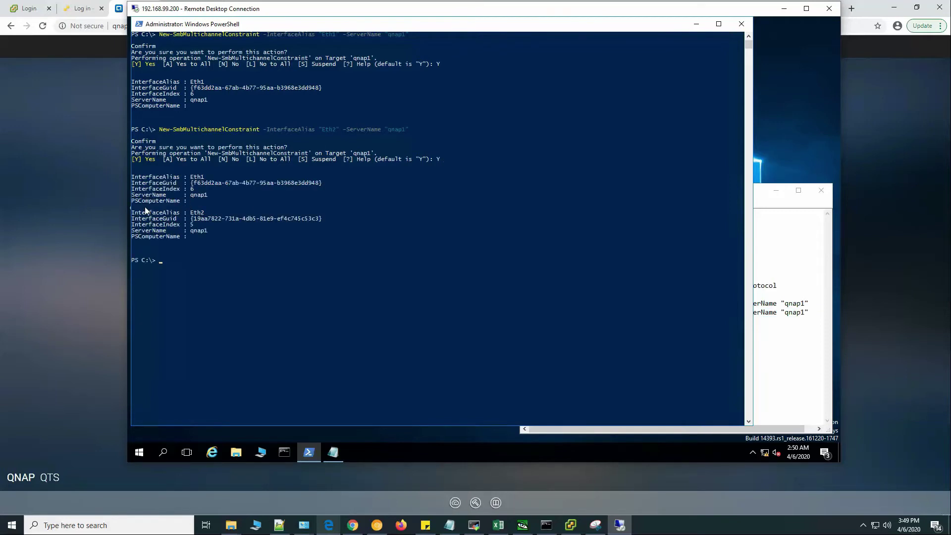
left_click_drag(150, 197, 207, 197)
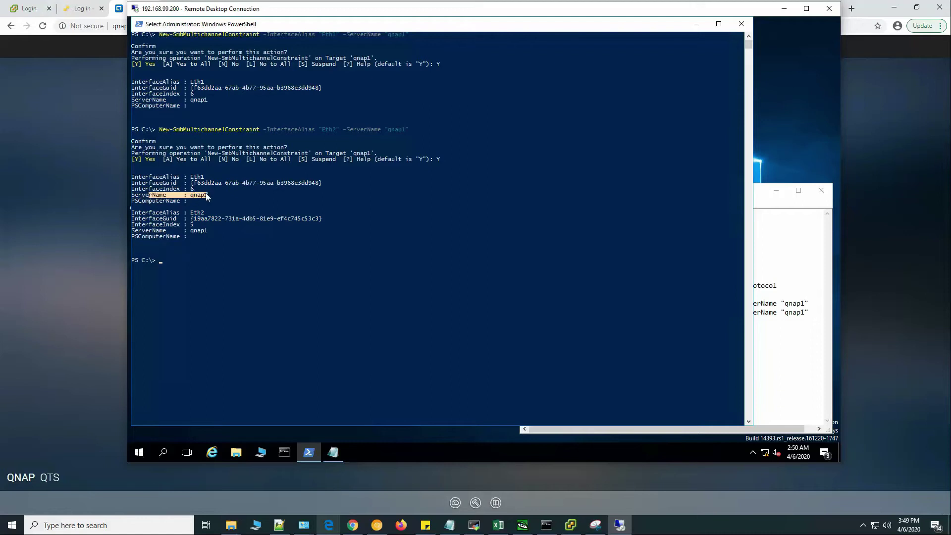
left_click_drag(152, 178, 215, 178)
Run Get-SmbConnection in PowerShell, copied from the command notes.
left_click(161, 213)
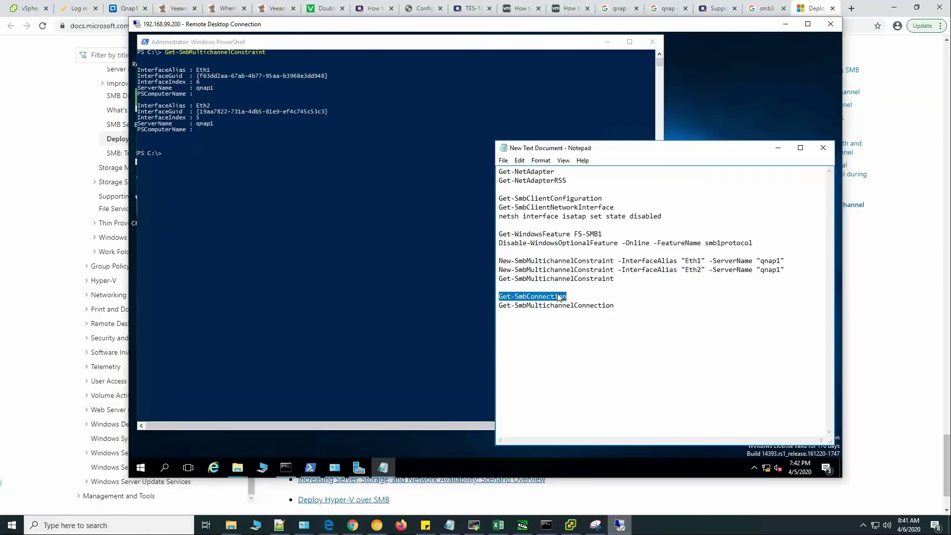
right_click(558, 294)
left_click(584, 326)
left_click(310, 175)
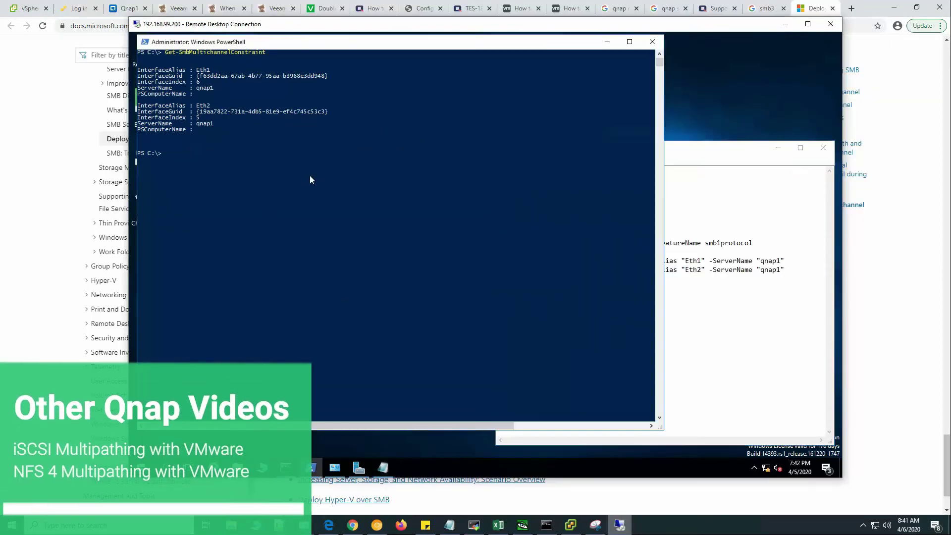
right_click(290, 168)
key("Return")
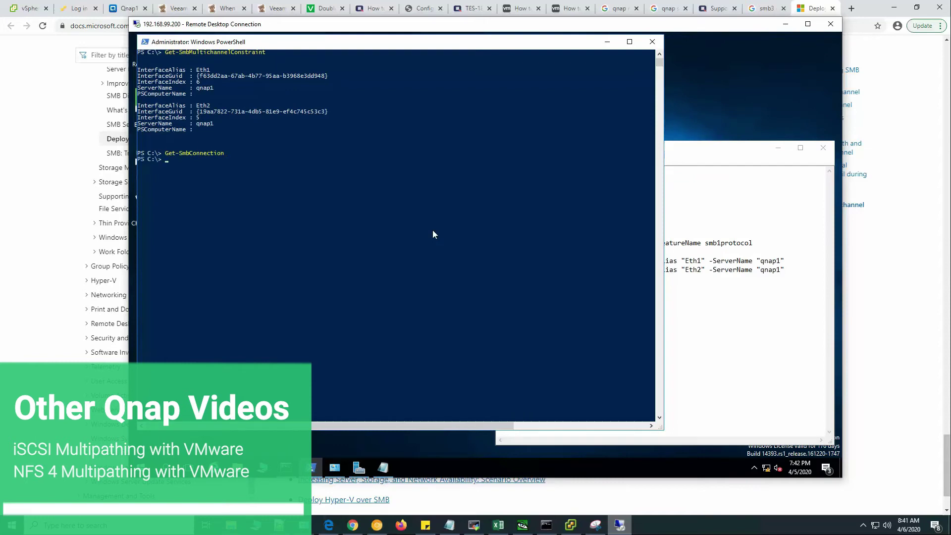
Run Get-SmbMultichannelConnection, then clear the console with cls.
left_click(748, 325)
left_click_drag(499, 305, 619, 304)
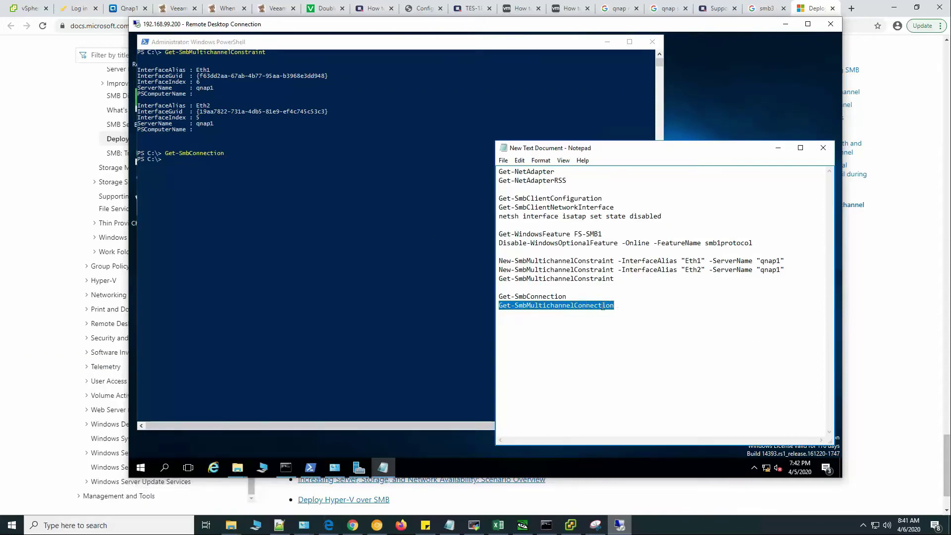
right_click(603, 306)
left_click(623, 337)
left_click(514, 287)
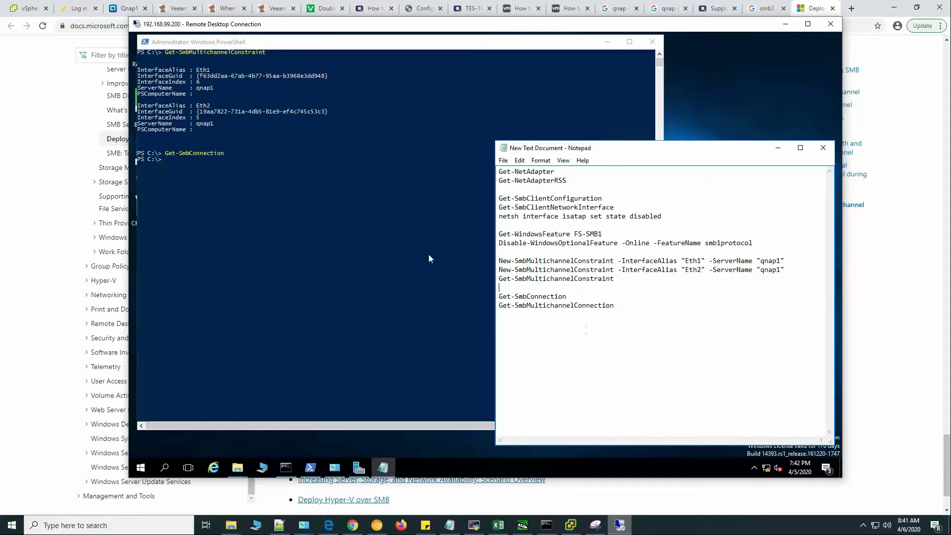
left_click(428, 258)
right_click(357, 136)
key("Return")
type("cls")
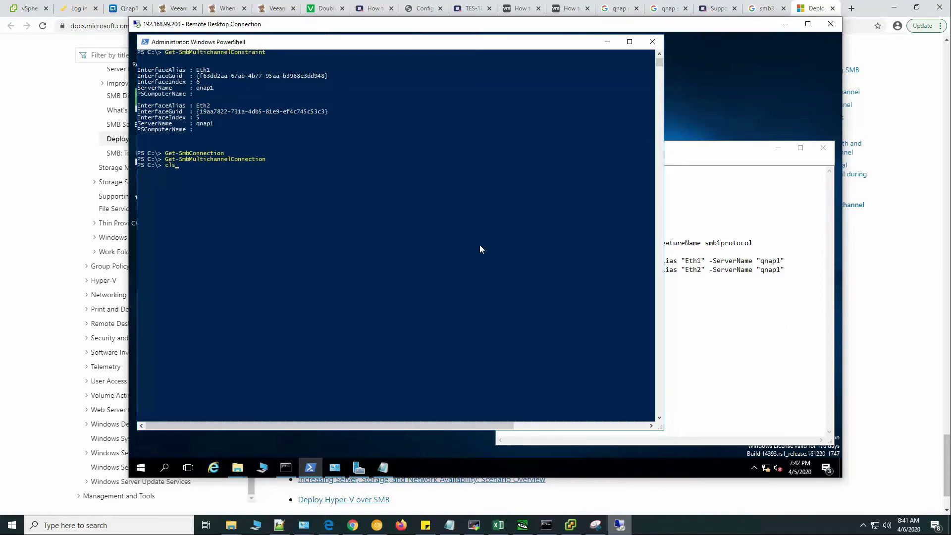
key("Return")
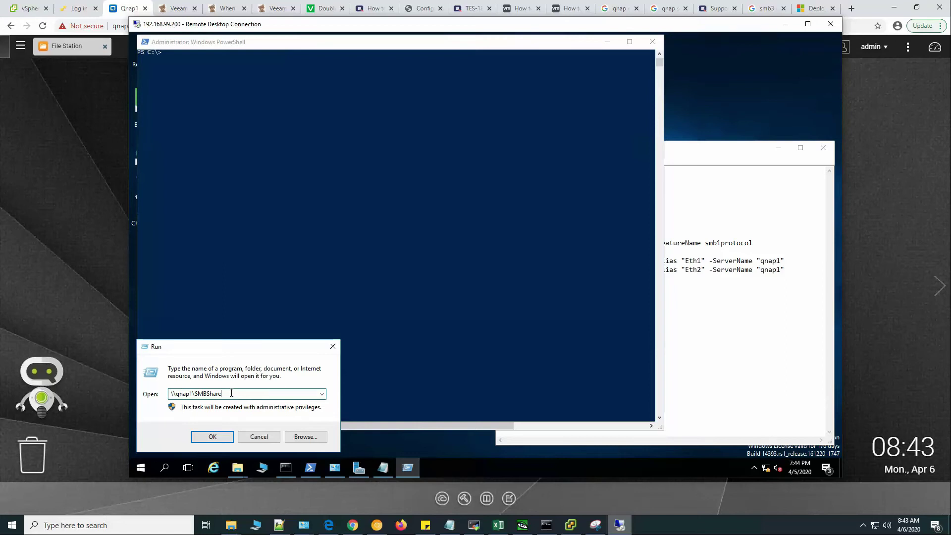
Open \\qnap1\SMBShare from Run and move the Explorer window to the right.
left_click(213, 436)
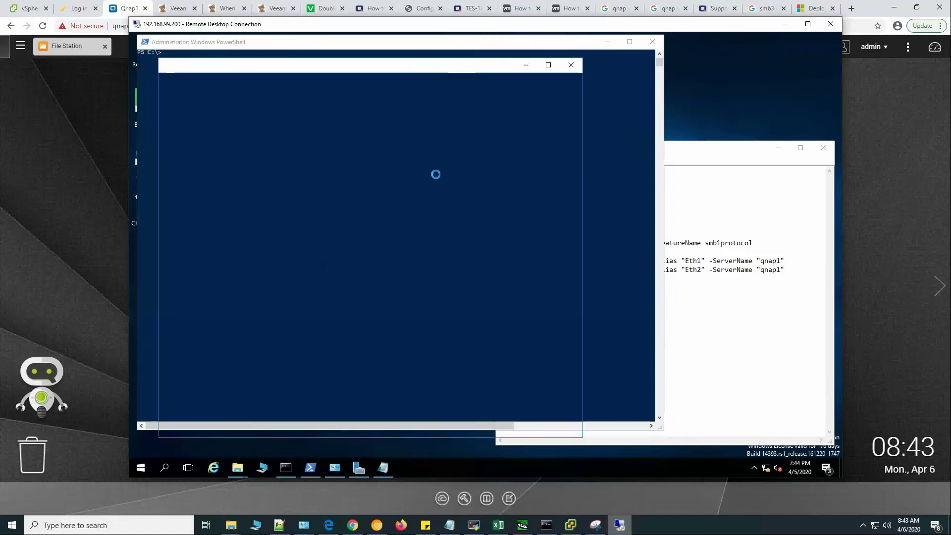
left_click_drag(400, 71, 611, 50)
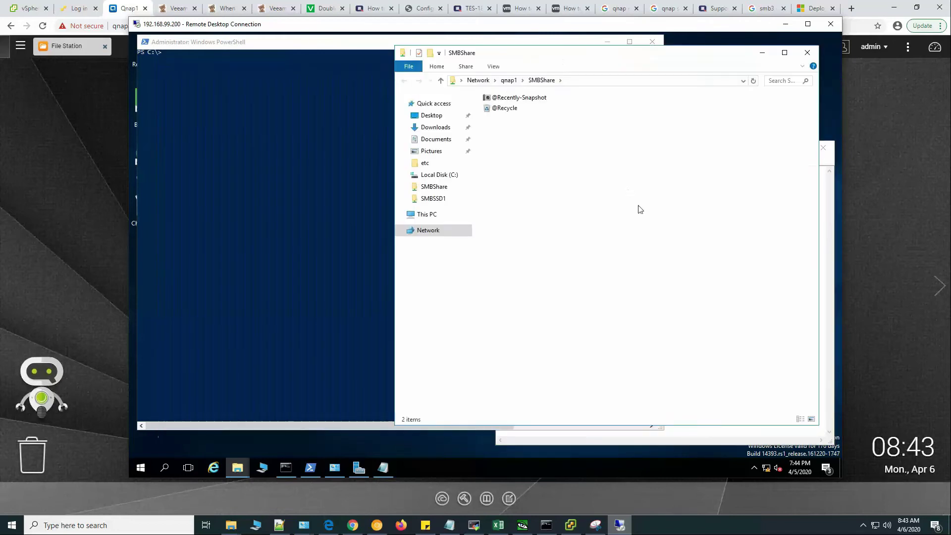
Open Task Manager on the Performance tab and resize and reposition its window.
right_click(437, 473)
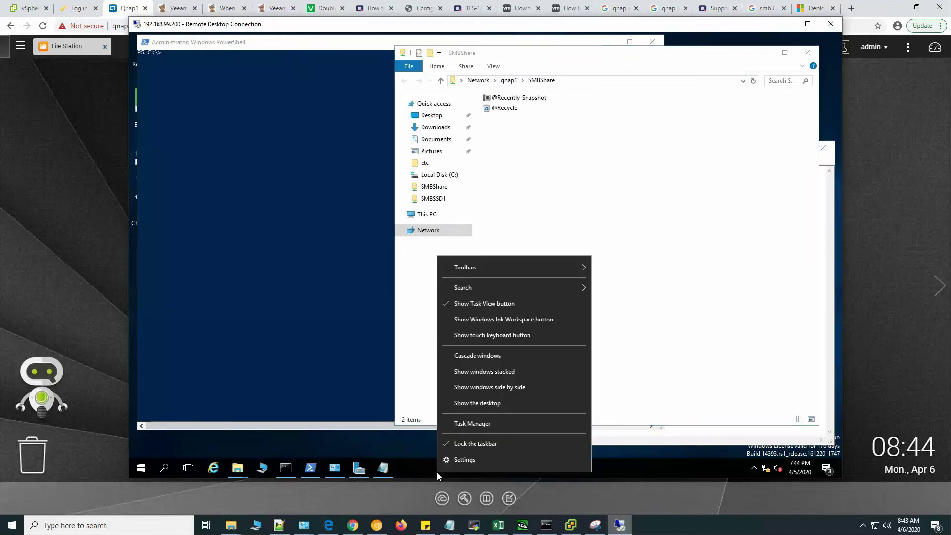
left_click(478, 424)
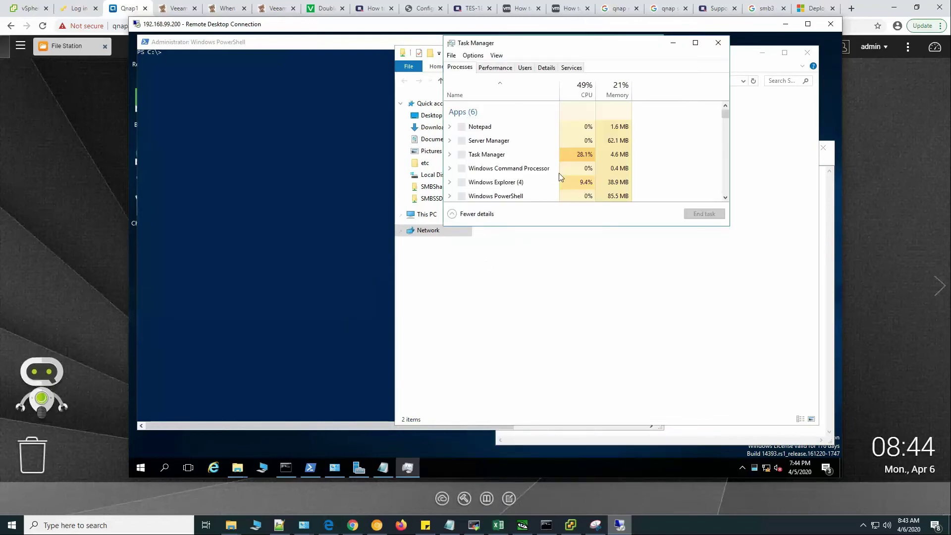
left_click(495, 67)
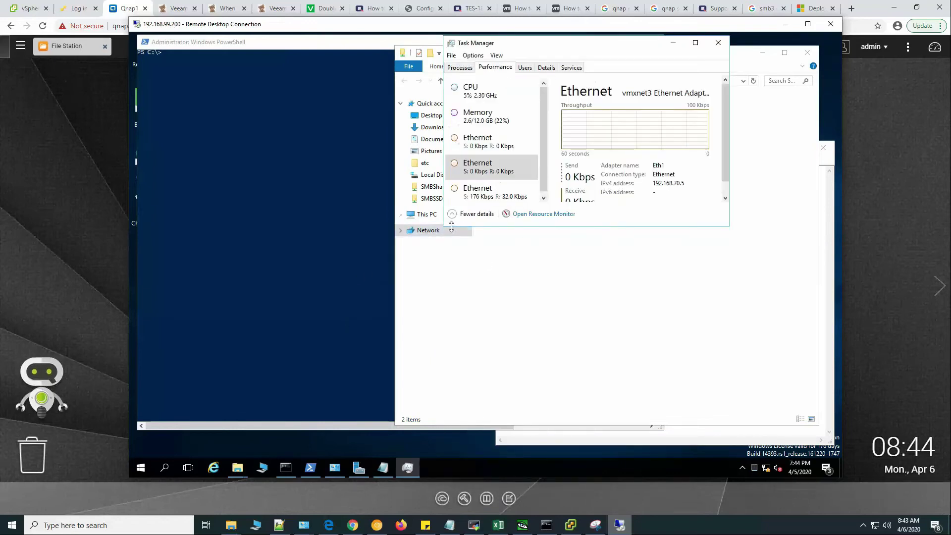
left_click_drag(445, 226, 422, 265)
left_click_drag(567, 48, 465, 142)
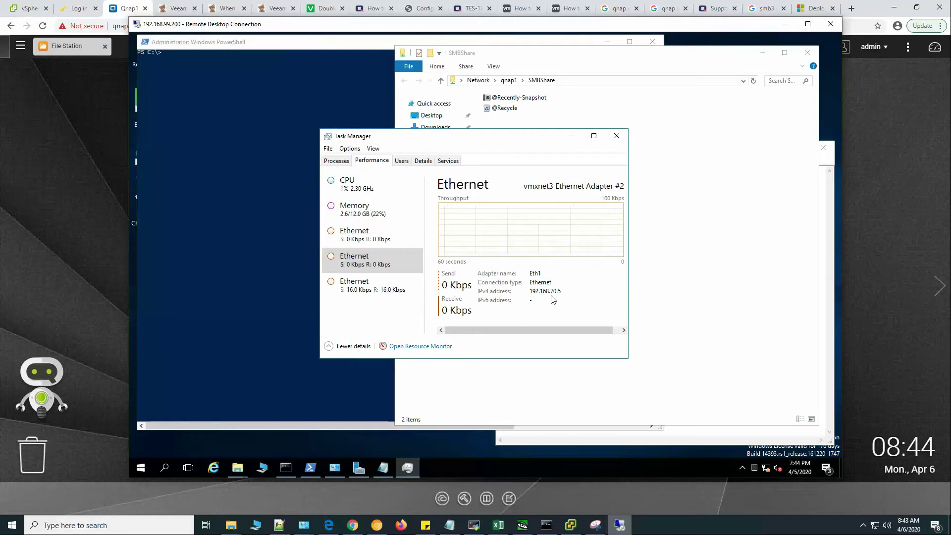
left_click_drag(626, 357, 708, 360)
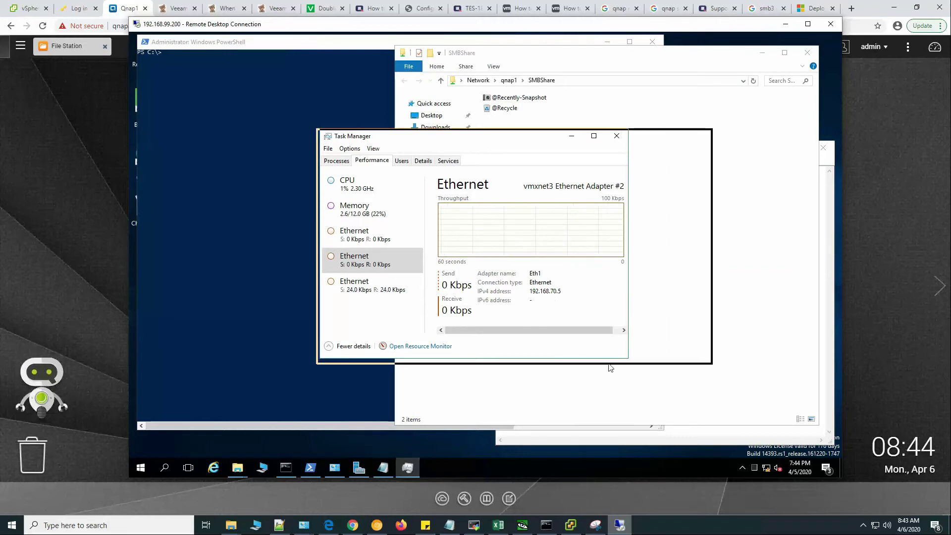
left_click_drag(562, 142, 603, 147)
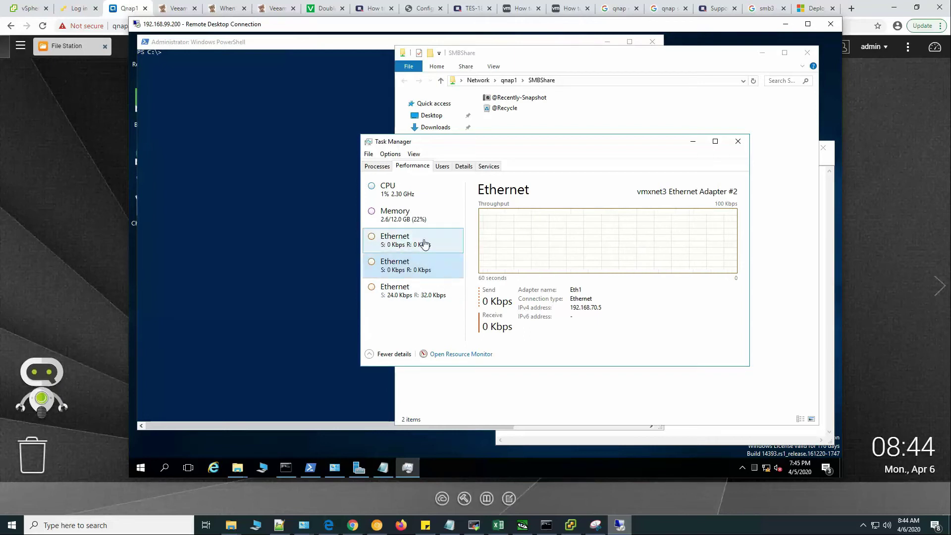
Switch between the Eth1 and Eth2 Ethernet entries to view each adapter's throughput.
left_click(423, 243)
left_click(419, 265)
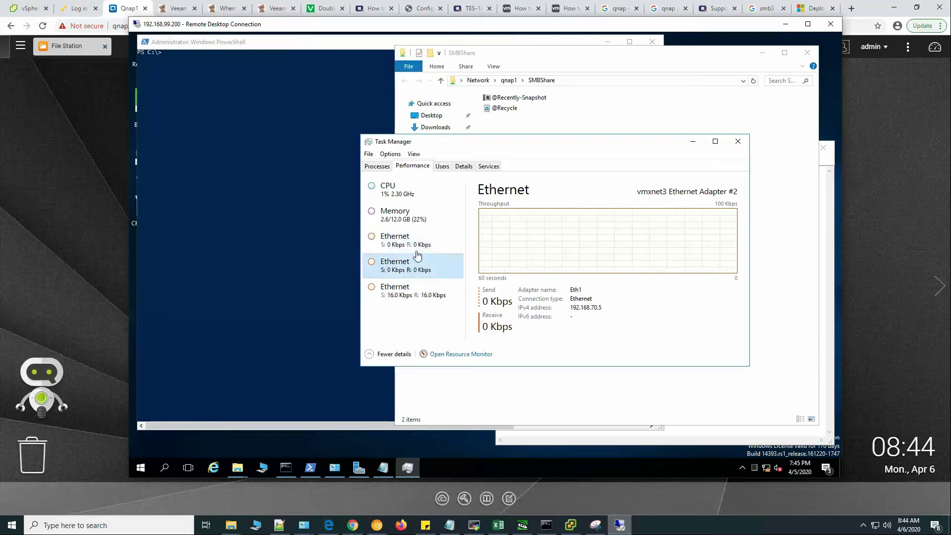
left_click(421, 242)
left_click(419, 265)
left_click(421, 243)
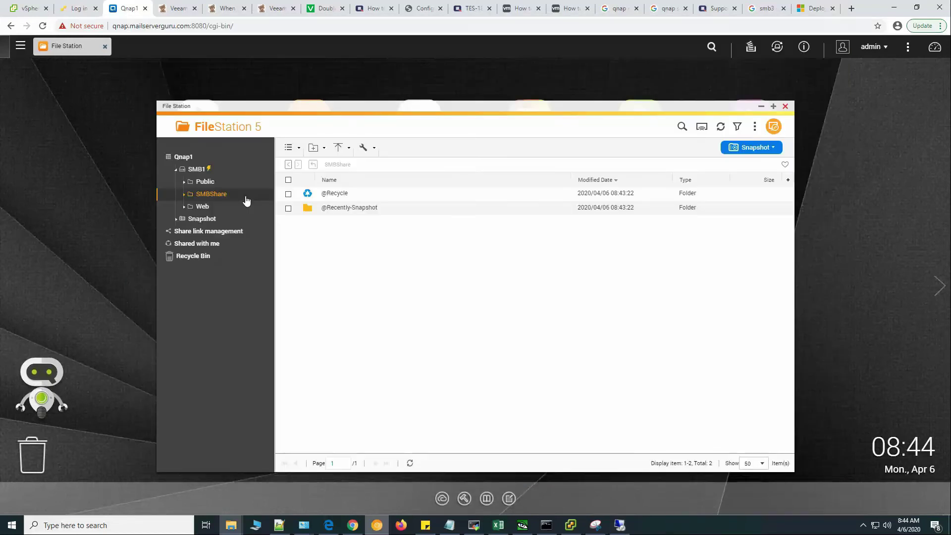
Upload an ISO image from the local ISO folder to SMBShare, accepting the duplicate-name prompt.
left_click(338, 148)
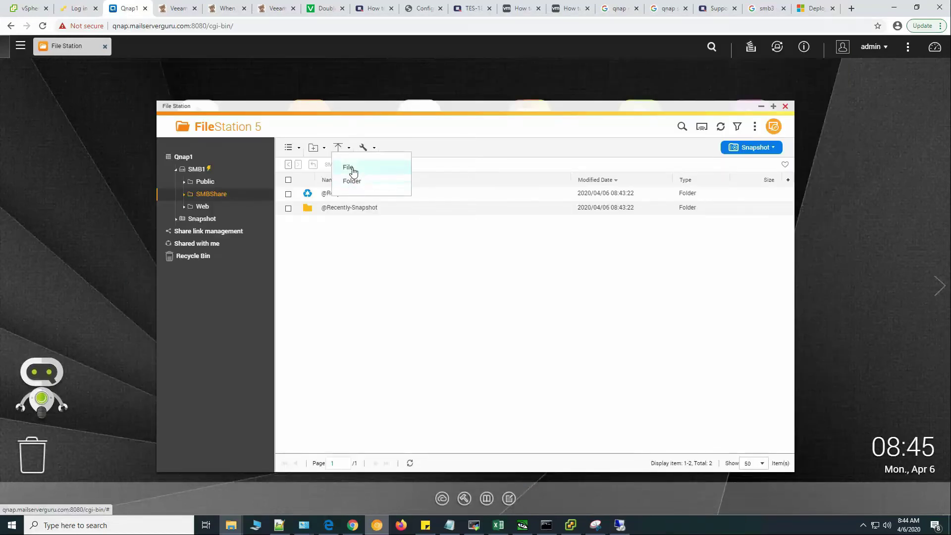
left_click(352, 168)
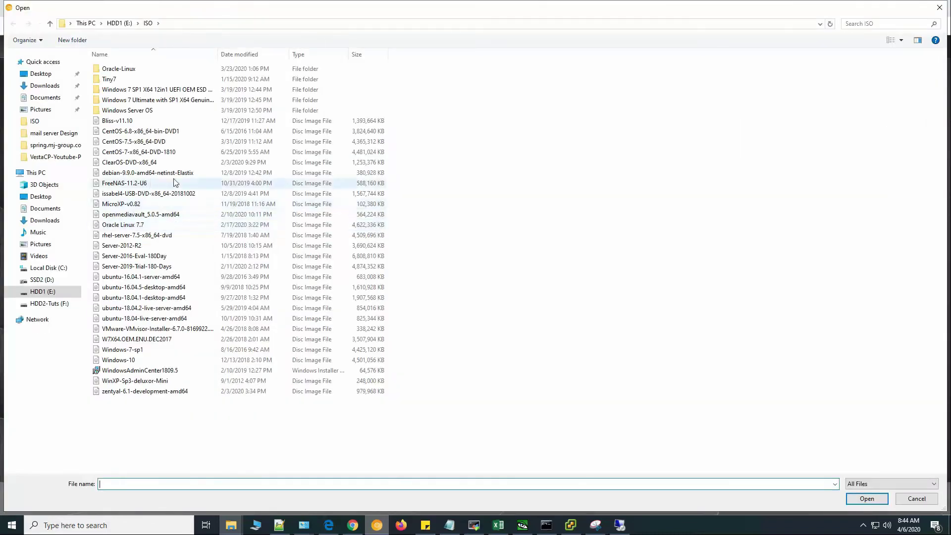
double_click(176, 153)
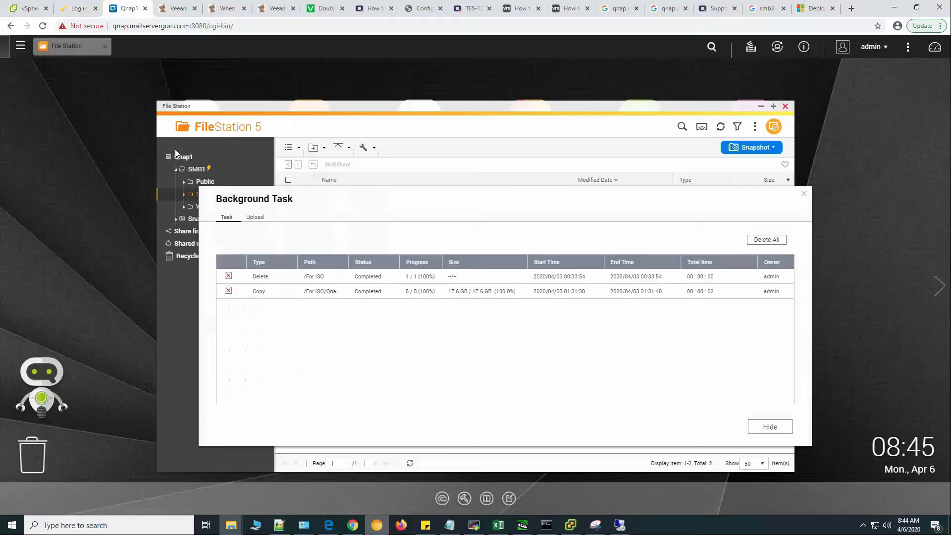
left_click(495, 357)
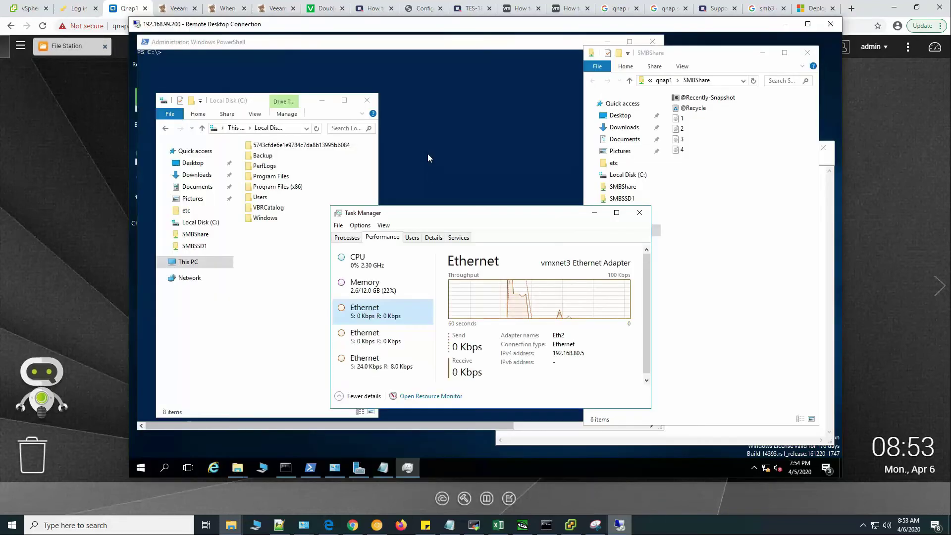
Open Local Disk (C:) via This PC and paste disc image files 1–4 copied from SMBShare.
left_click(287, 301)
left_click(191, 263)
double_click(287, 344)
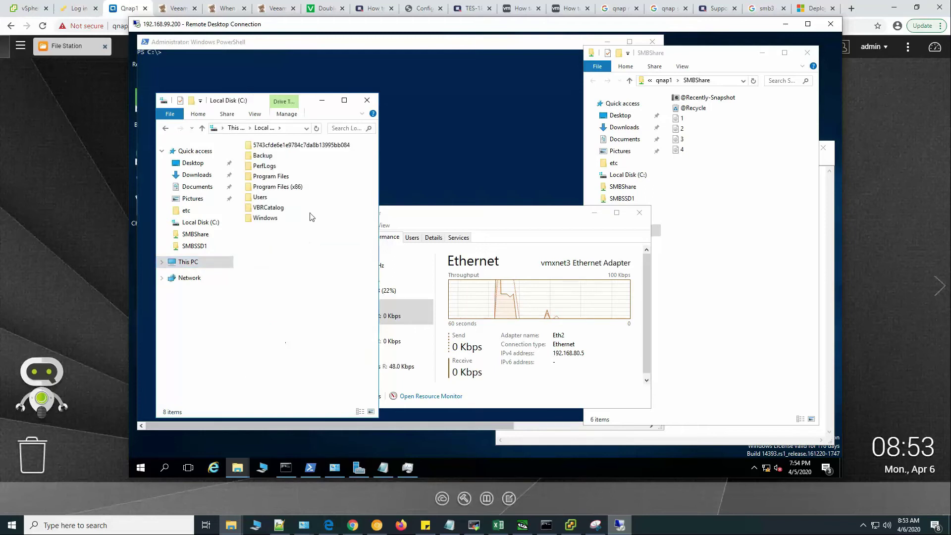
left_click(733, 225)
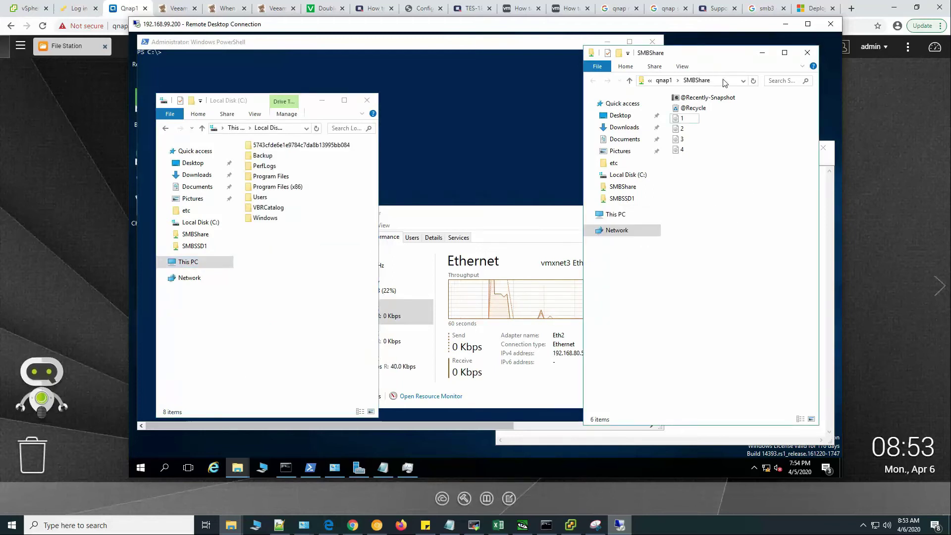
left_click_drag(714, 170, 674, 116)
right_click(686, 121)
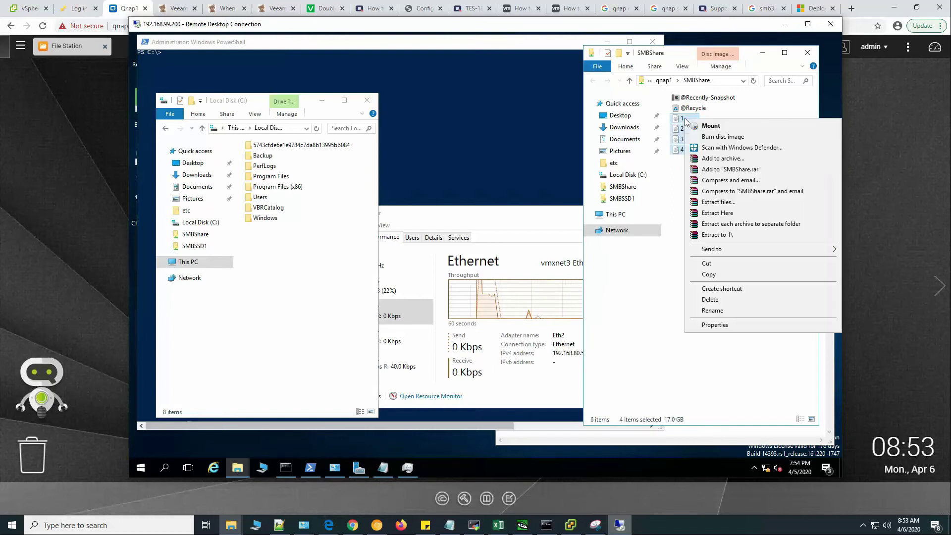
left_click(720, 274)
left_click(275, 295)
right_click(268, 262)
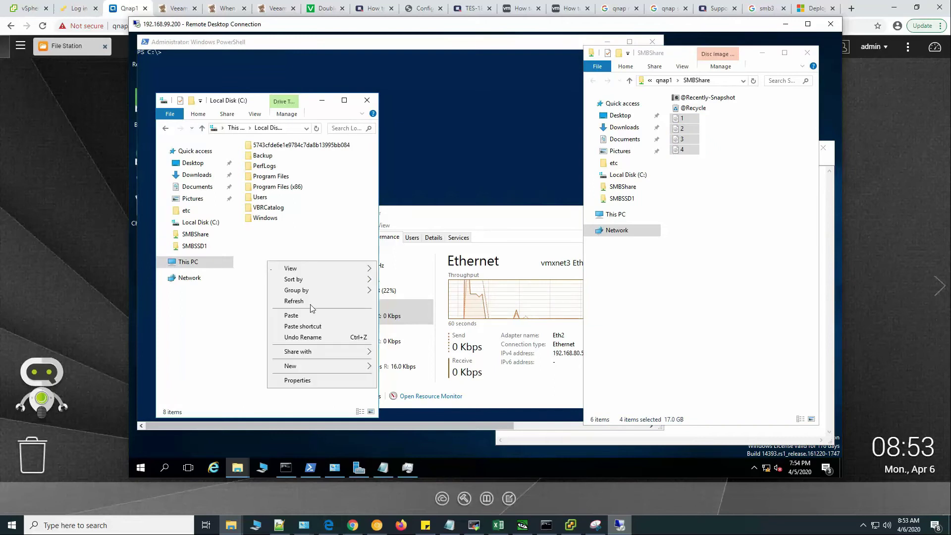
left_click(288, 316)
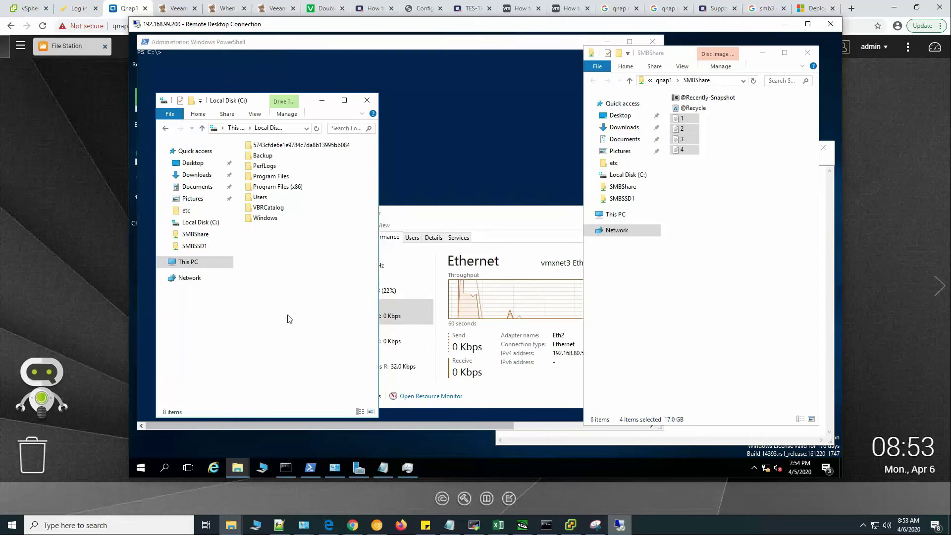
left_click(414, 315)
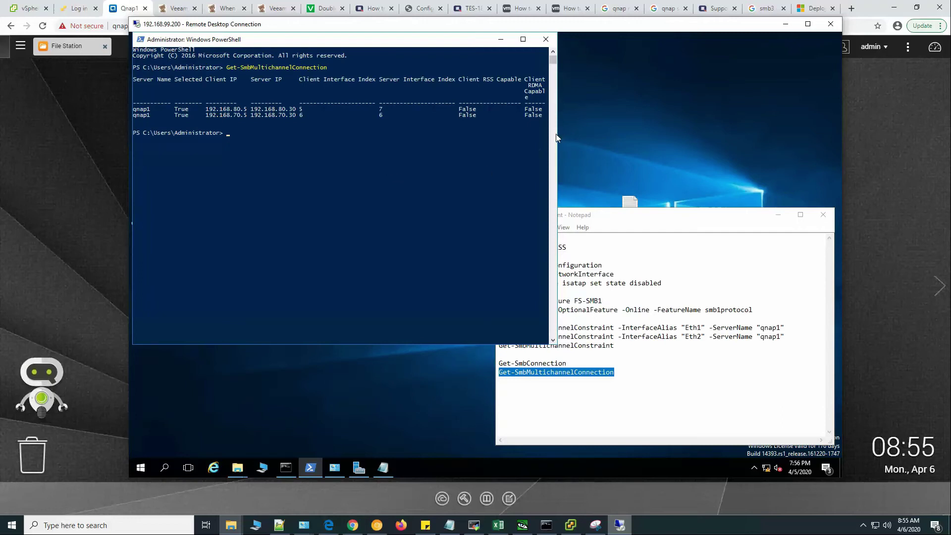
Widen PowerShell and rerun Get-SmbMultichannelConnection to show both qnap1 connections.
left_click_drag(557, 135, 693, 147)
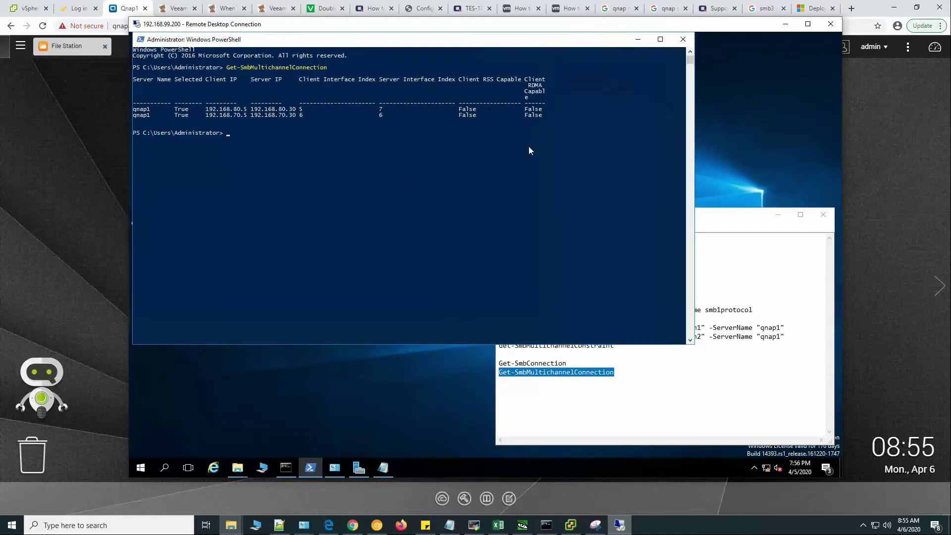
key("Up")
key("Return")
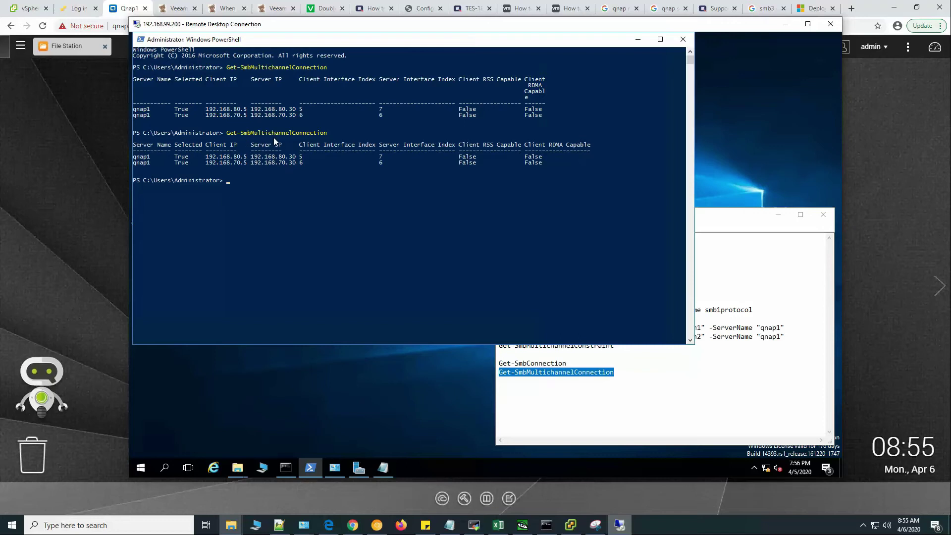
Run Get-SmbConnection to show the SMBShare connection using dialect 3.1.1.
left_click(585, 391)
left_click_drag(499, 363, 569, 365)
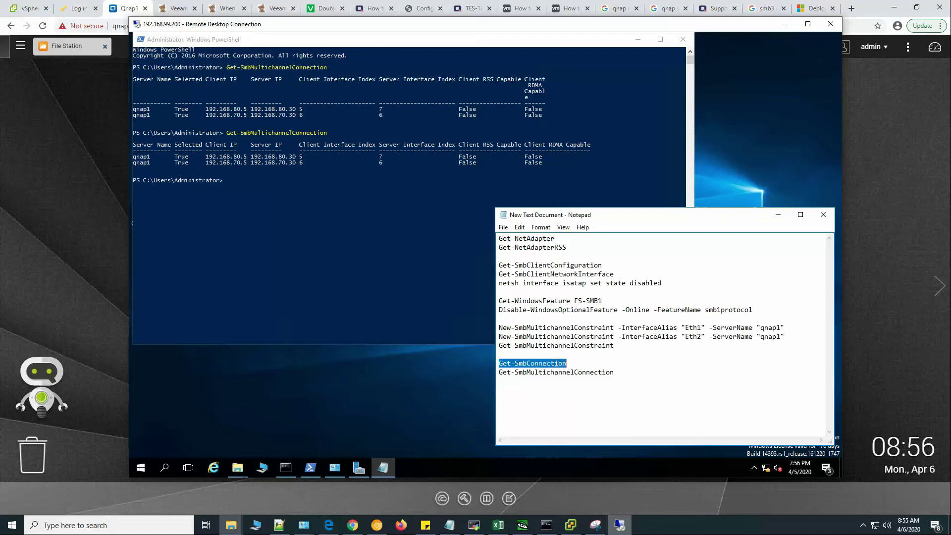
right_click(576, 373)
left_click(594, 257)
left_click(363, 203)
right_click(363, 200)
key("Return")
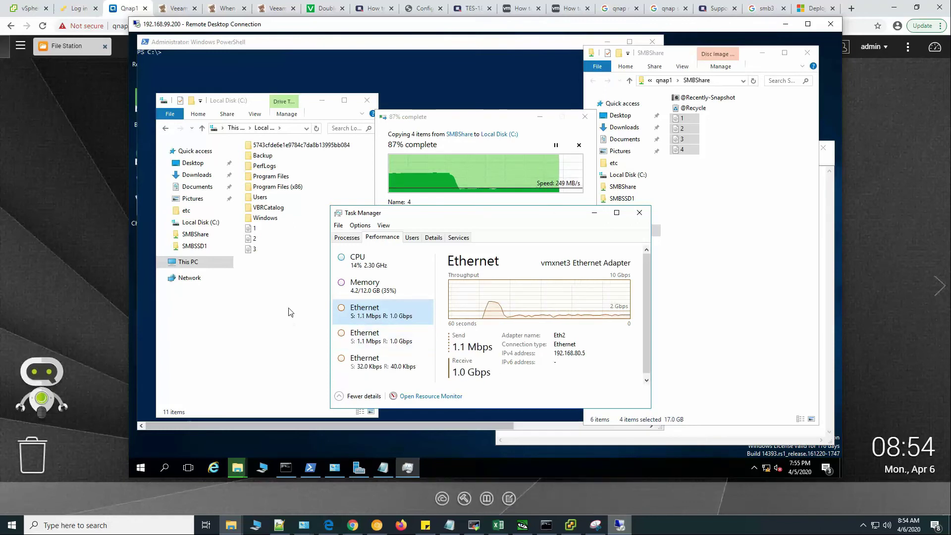
Check Eth1 and Eth2 throughput during the copy, deselect the files, and bring the graph forward.
left_click(410, 340)
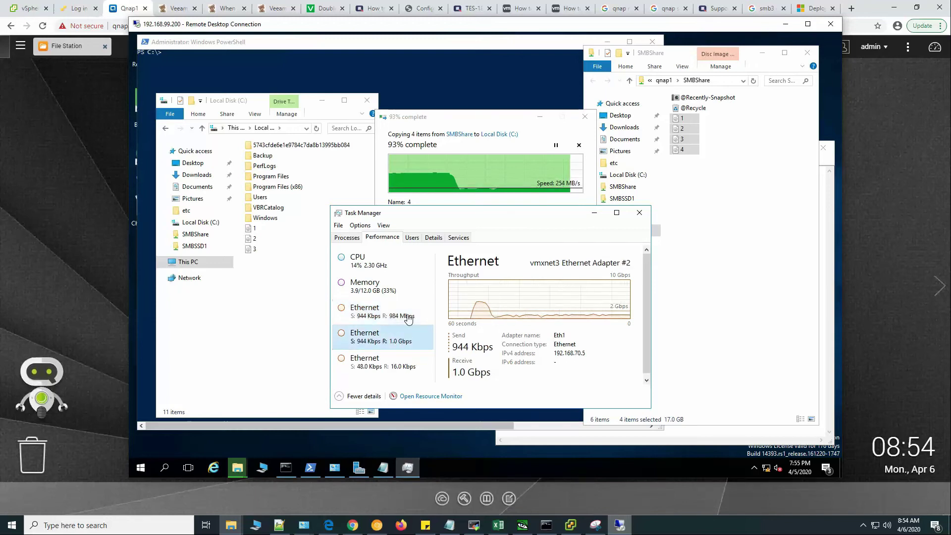
left_click(407, 316)
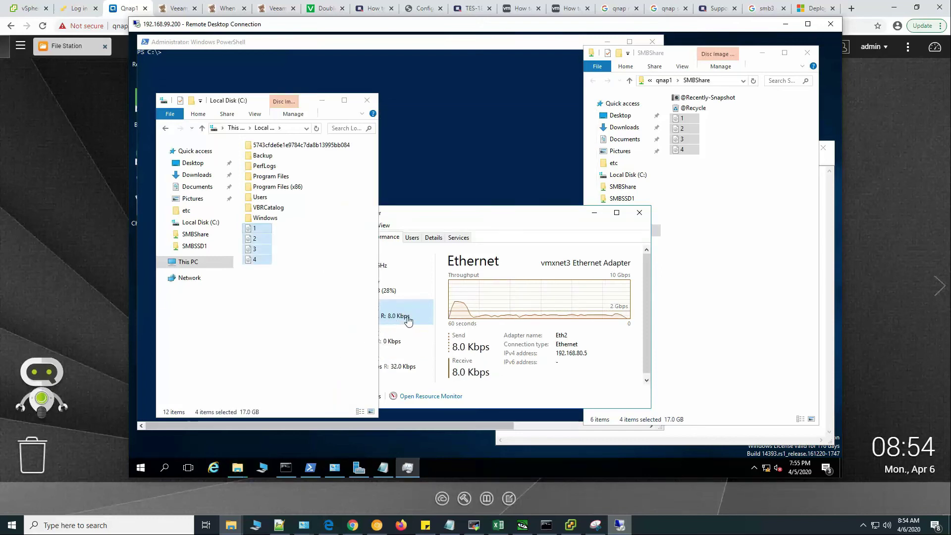
left_click(302, 293)
left_click(500, 210)
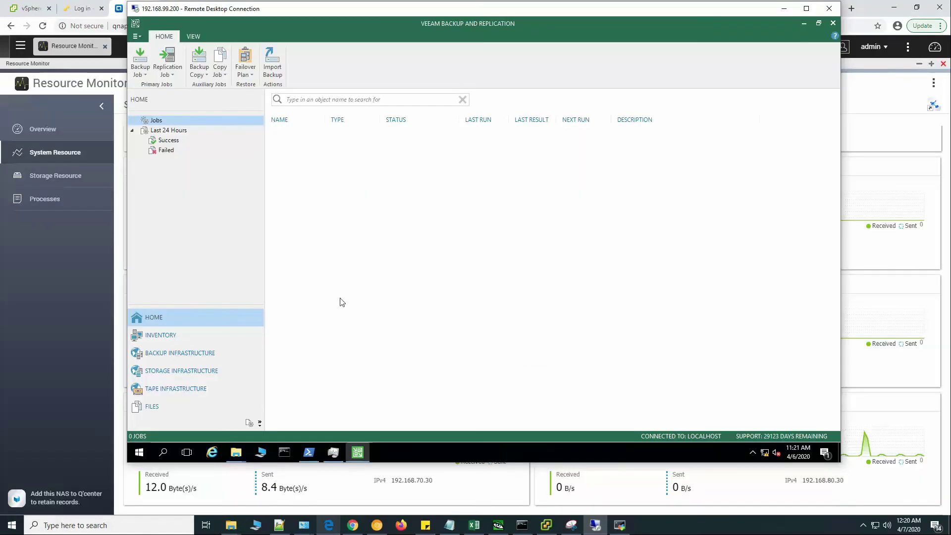
Start adding a new backup repository of type network attached storage, SMB shared folder.
left_click(173, 353)
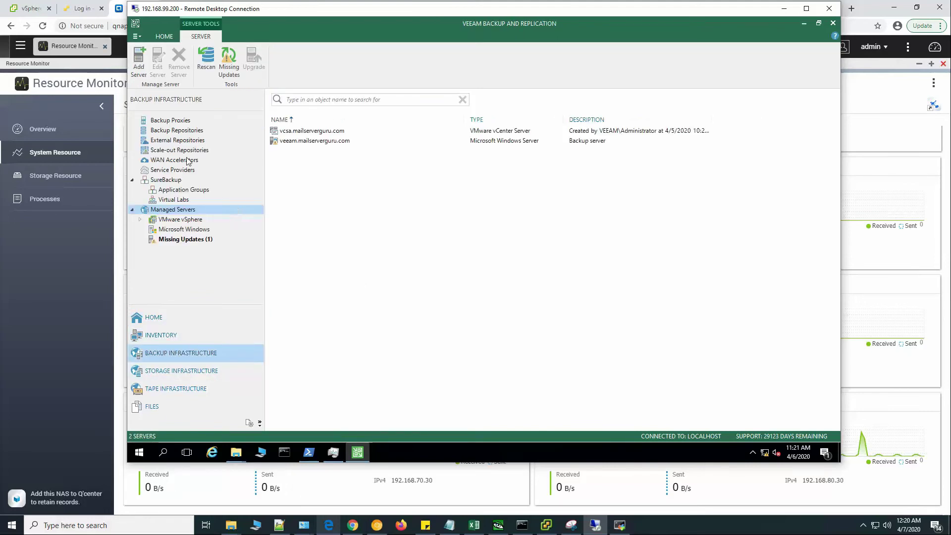
left_click(188, 131)
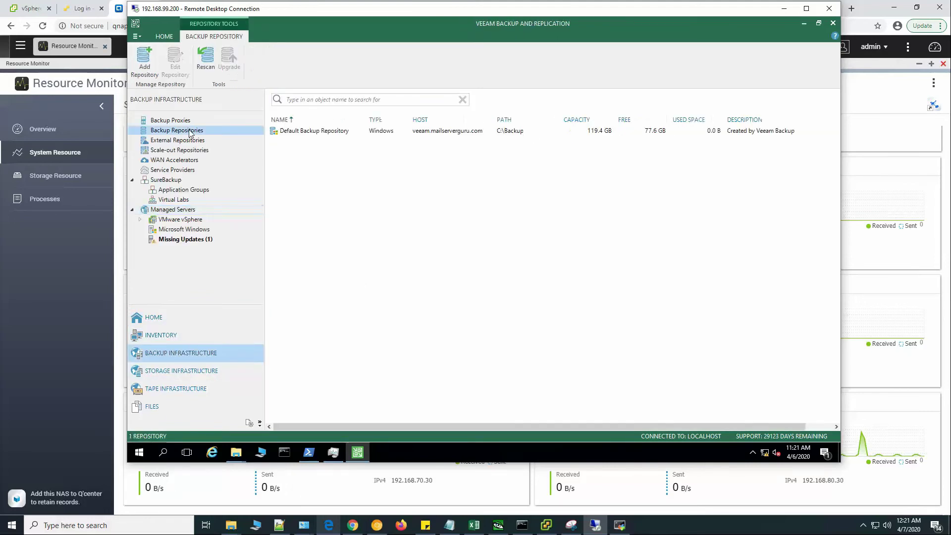
right_click(402, 174)
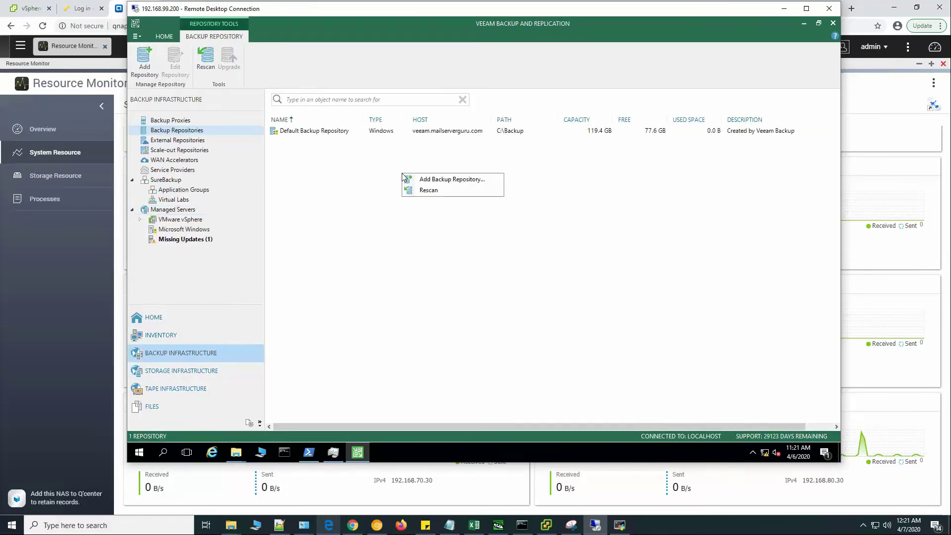
left_click(451, 180)
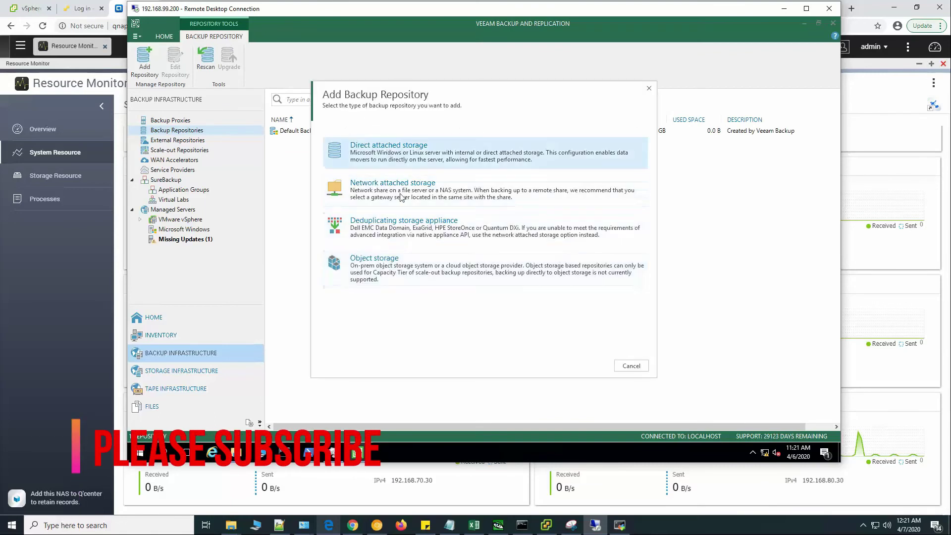
left_click(401, 195)
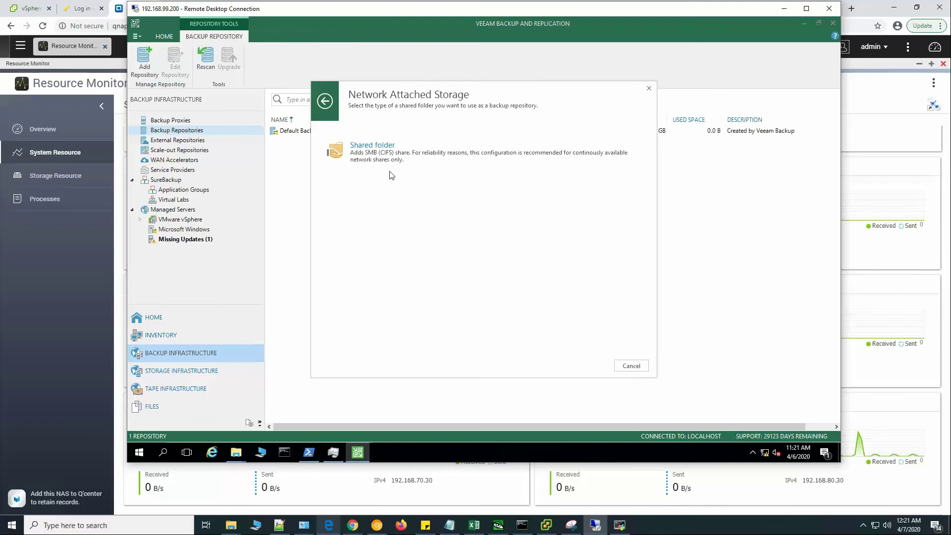
left_click(378, 145)
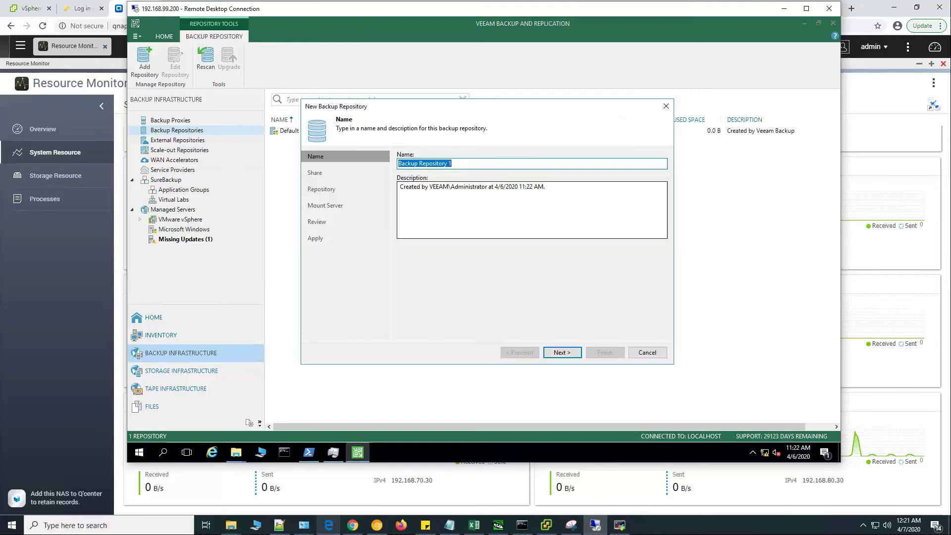
Name the repository Qnap-SMB, point it at \\qnap1\SMBShare, and use the Qnap-admin credentials.
type("Qnap-SMB")
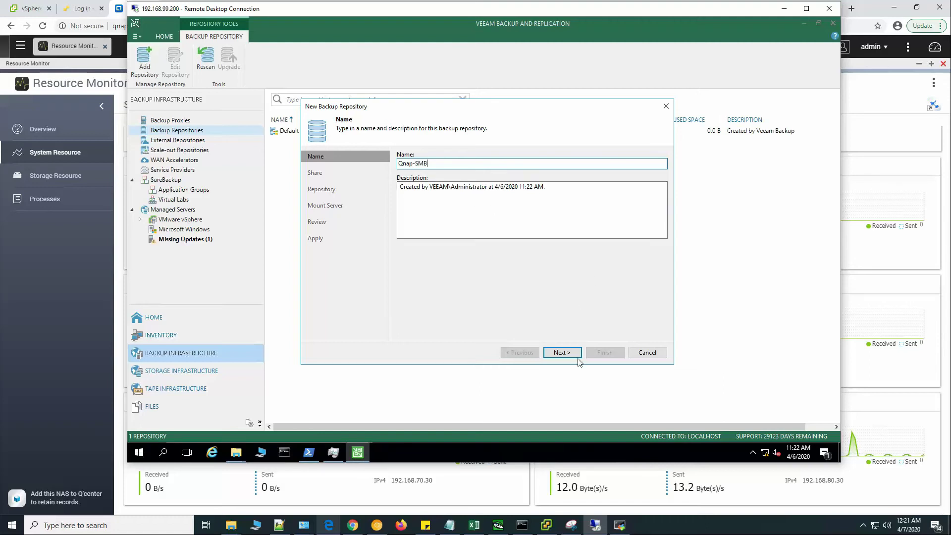
left_click(570, 353)
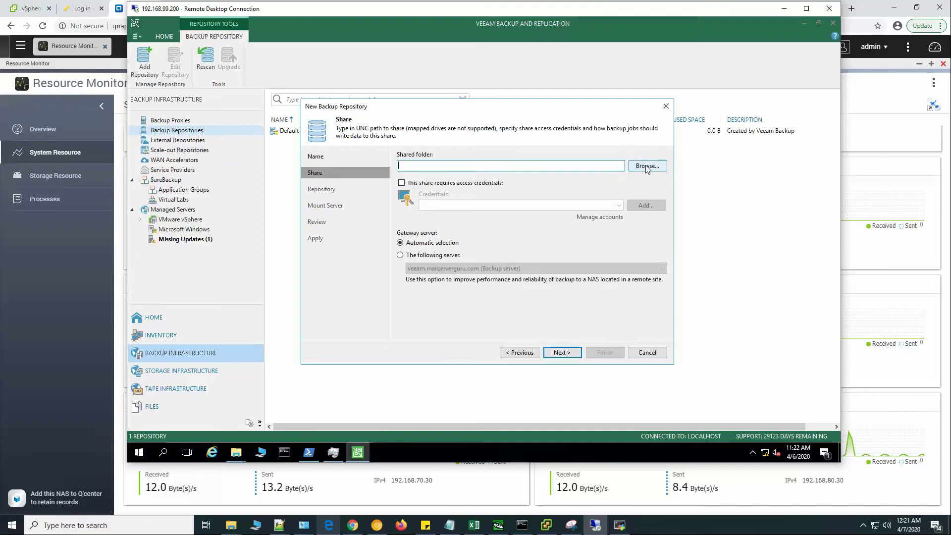
type("\\")
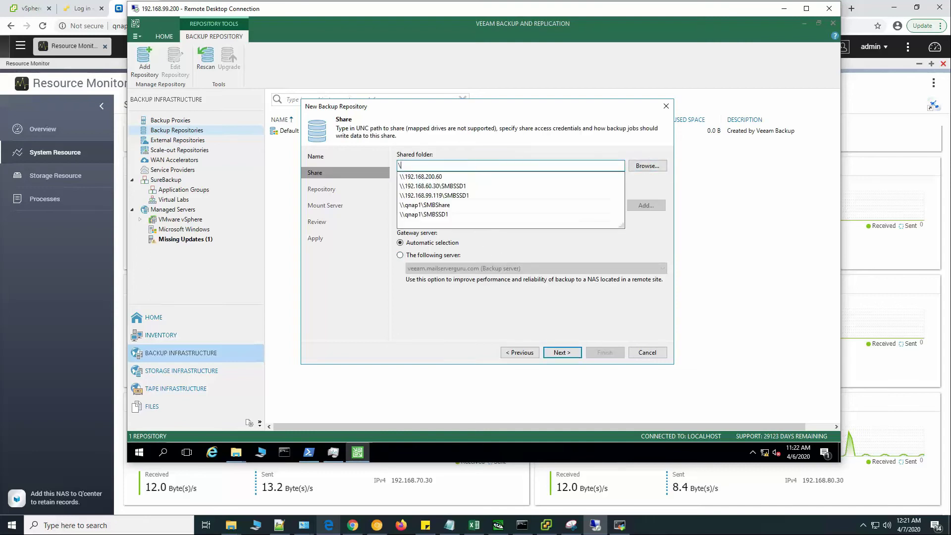
type("\\qnap1")
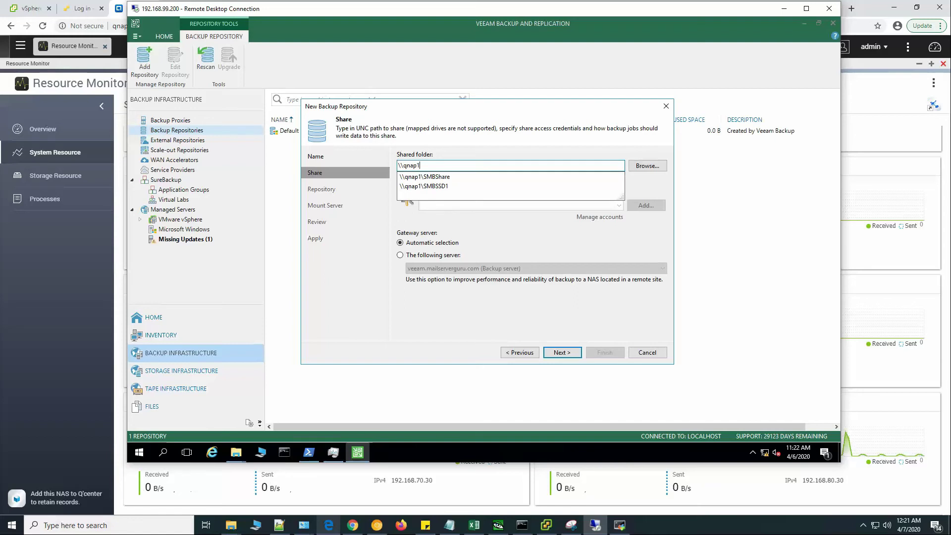
type("\\")
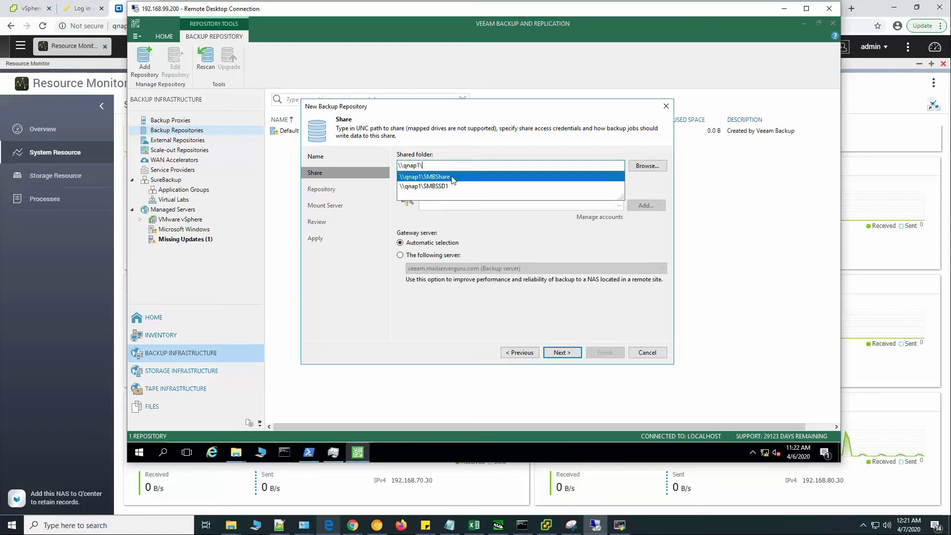
left_click(486, 177)
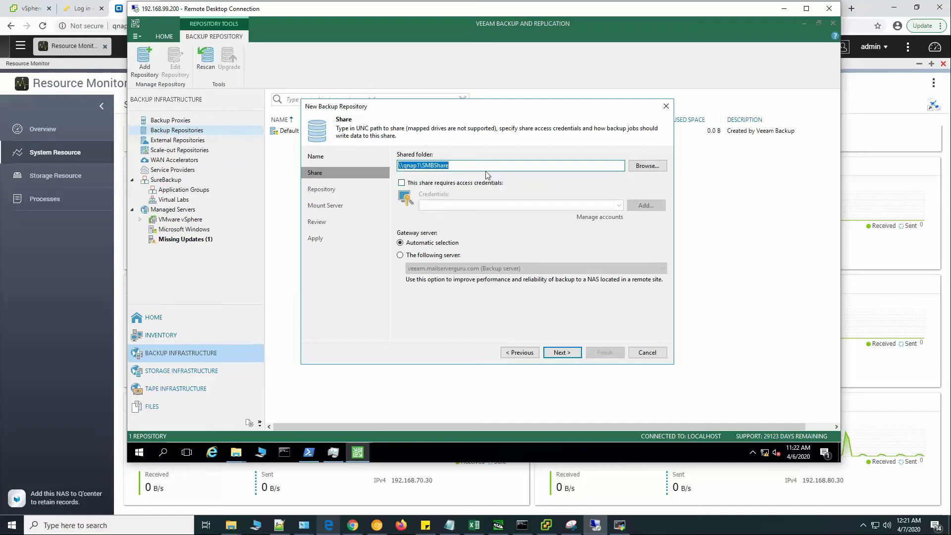
left_click(428, 187)
left_click(646, 205)
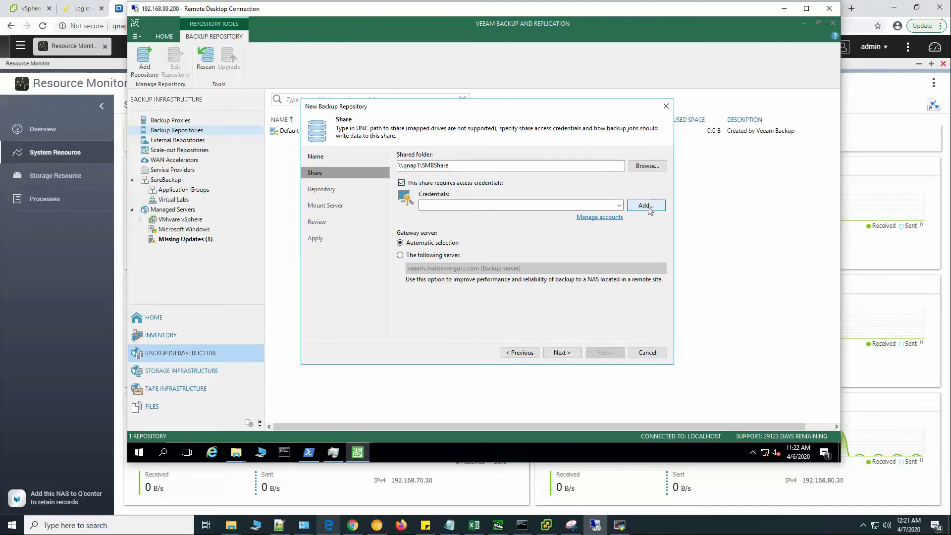
left_click(578, 287)
left_click(614, 217)
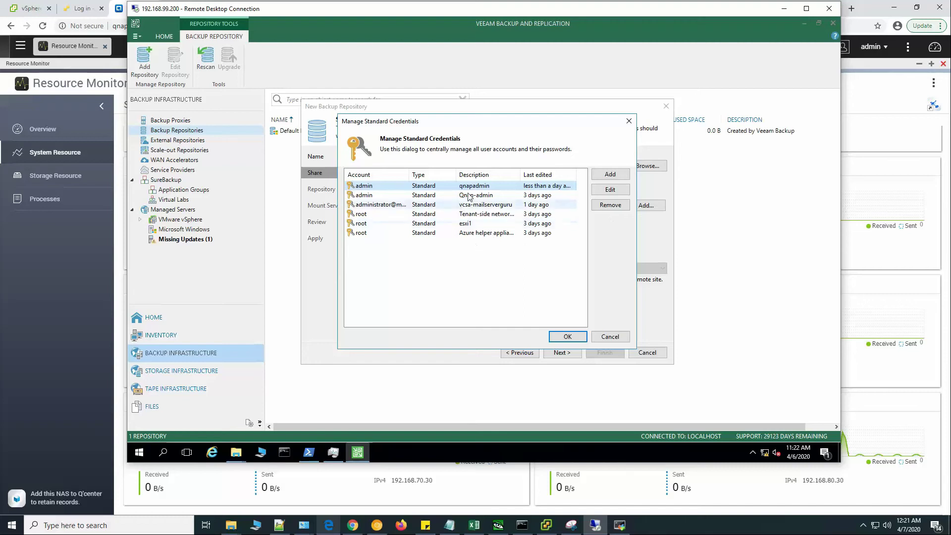
left_click(484, 196)
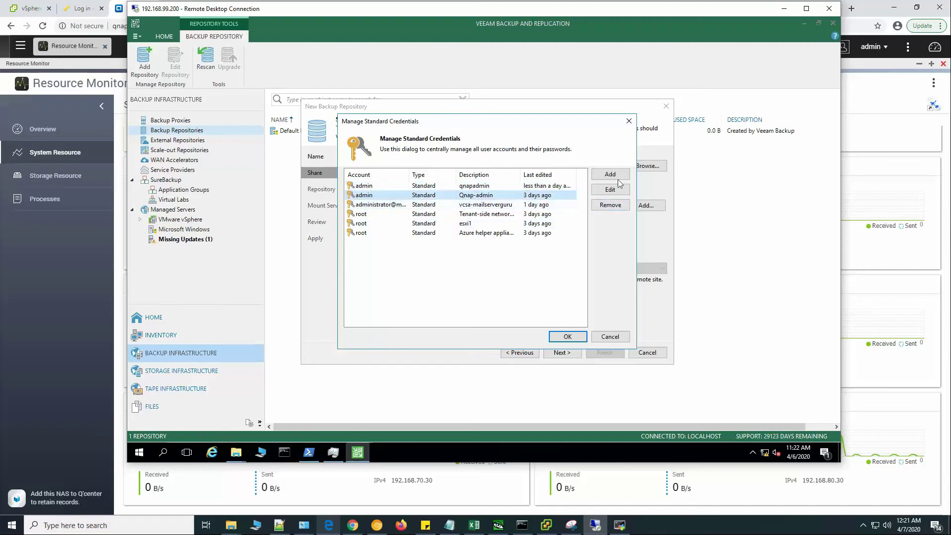
left_click(567, 336)
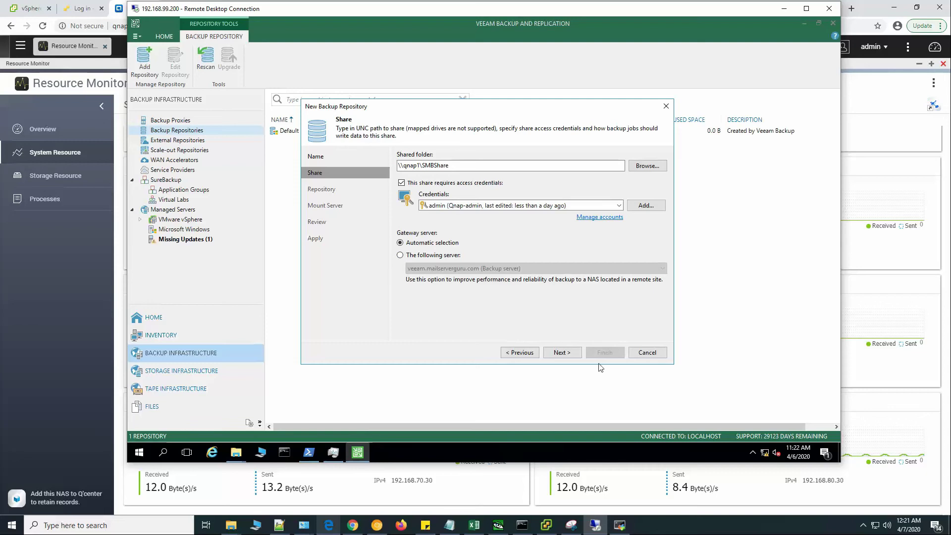
left_click(564, 352)
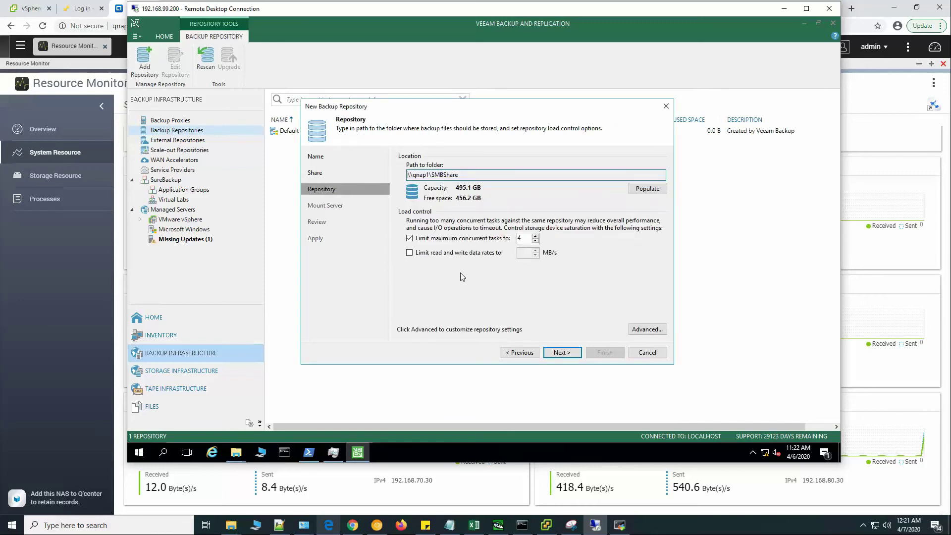
Accept the location and mount server defaults, apply, finish, and keep the configuration backup location.
left_click(562, 352)
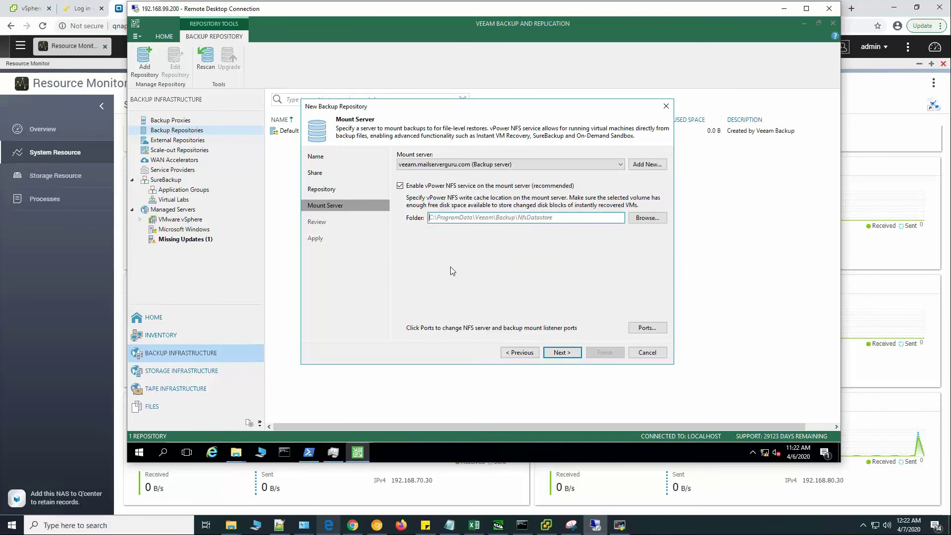
left_click(568, 353)
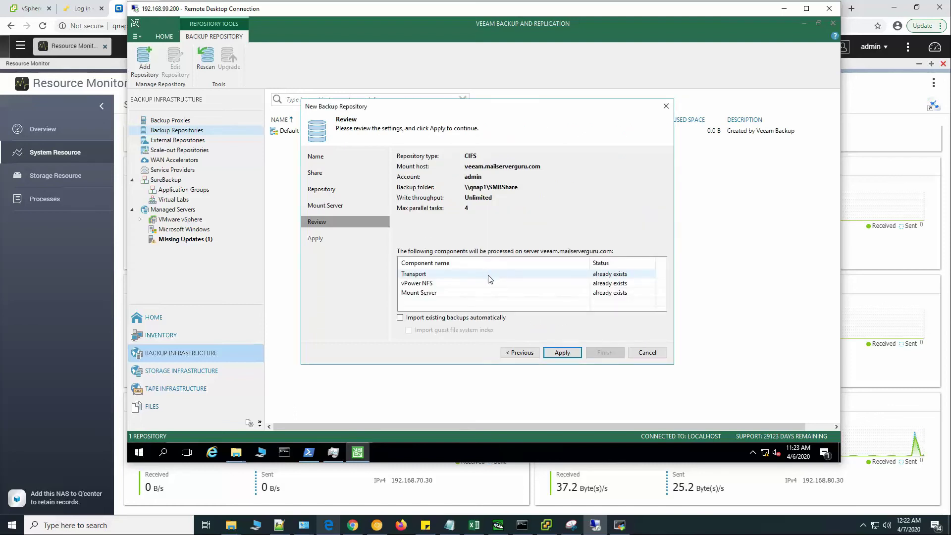
left_click(564, 354)
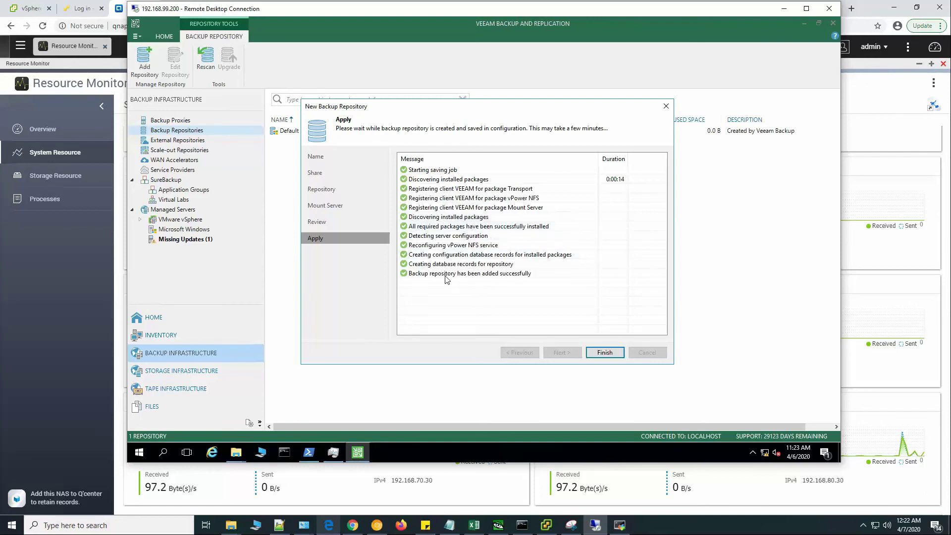
left_click(427, 275)
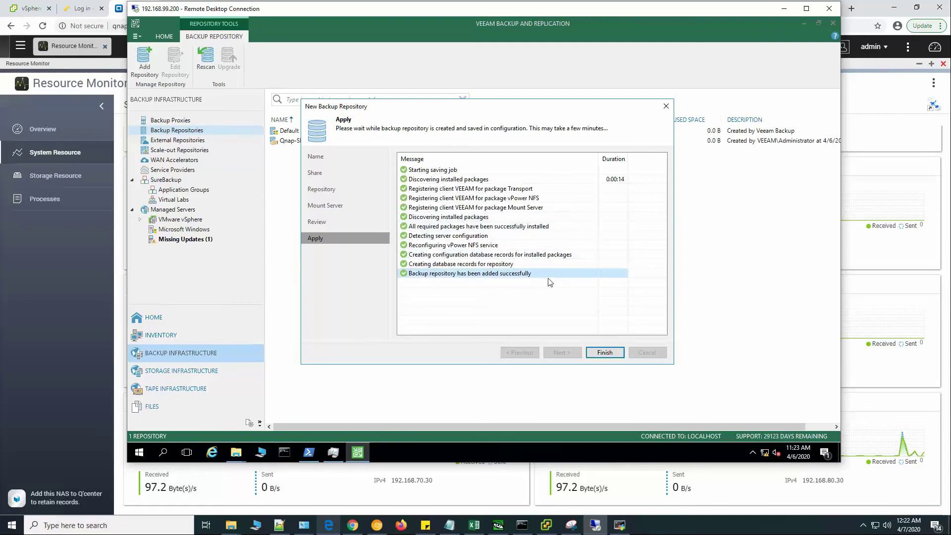
left_click(605, 352)
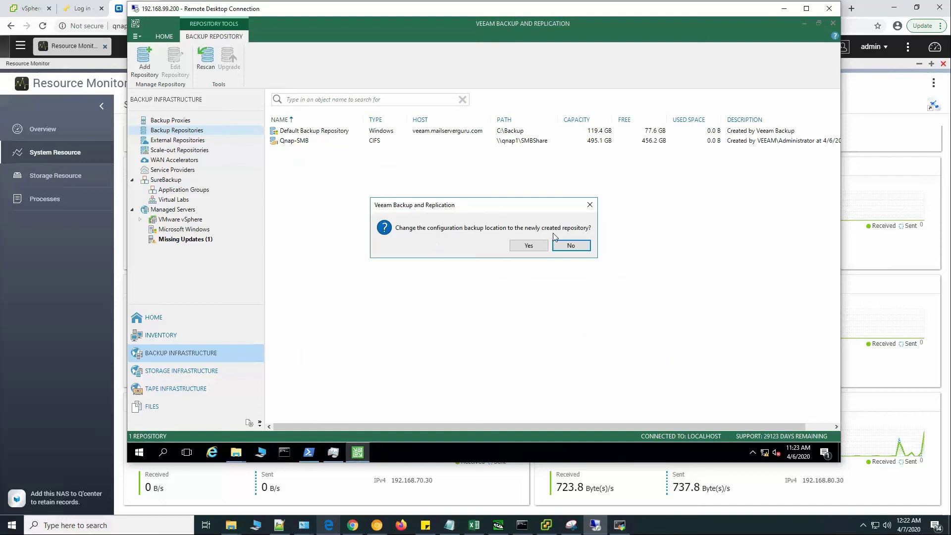
left_click(570, 246)
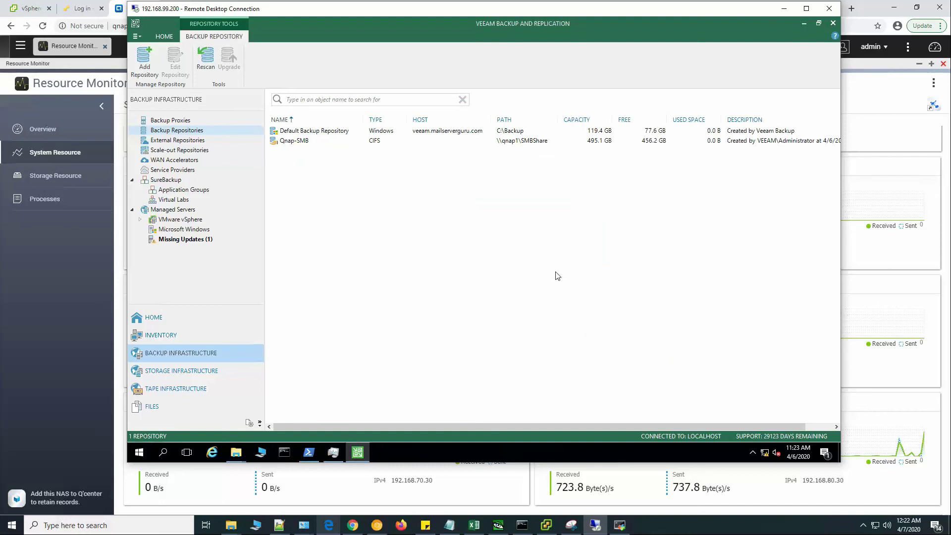
Expand vcsa.mailserverguru.com > MailServerGuru > esxi1 and right-click the Ubuntu-16.04 VM.
left_click(527, 143)
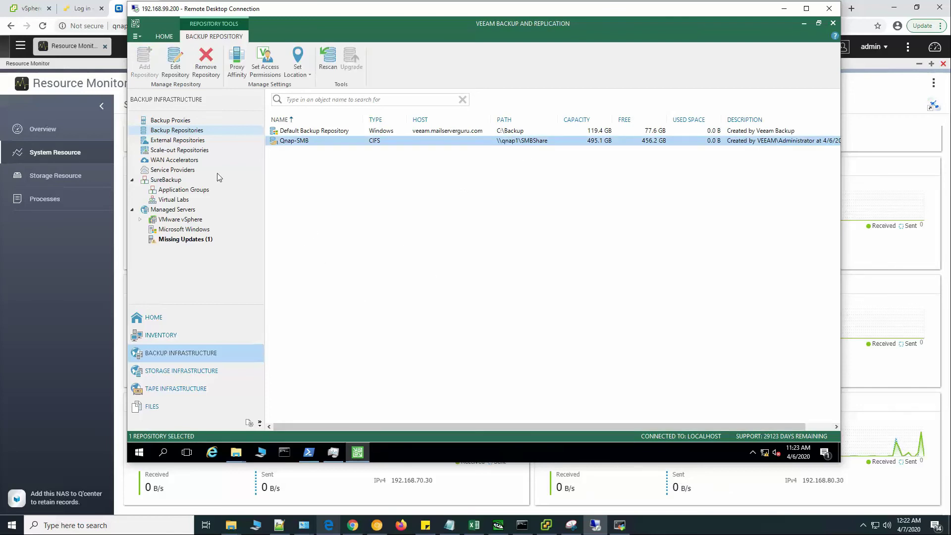
left_click(162, 337)
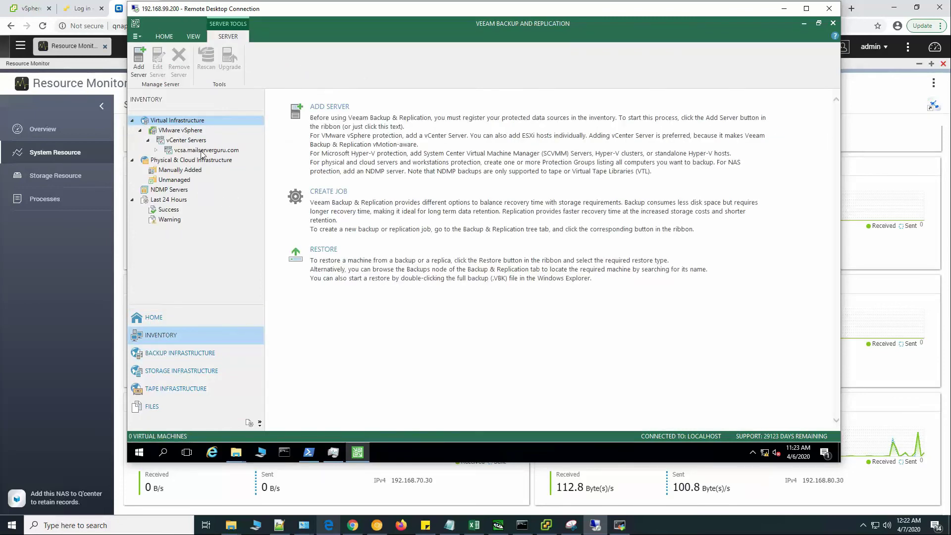
left_click(201, 150)
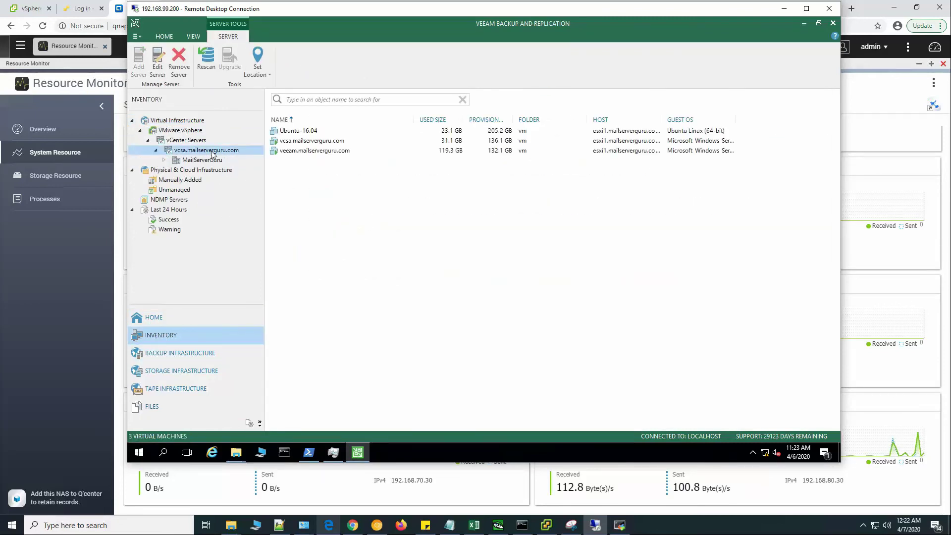
double_click(212, 152)
double_click(214, 154)
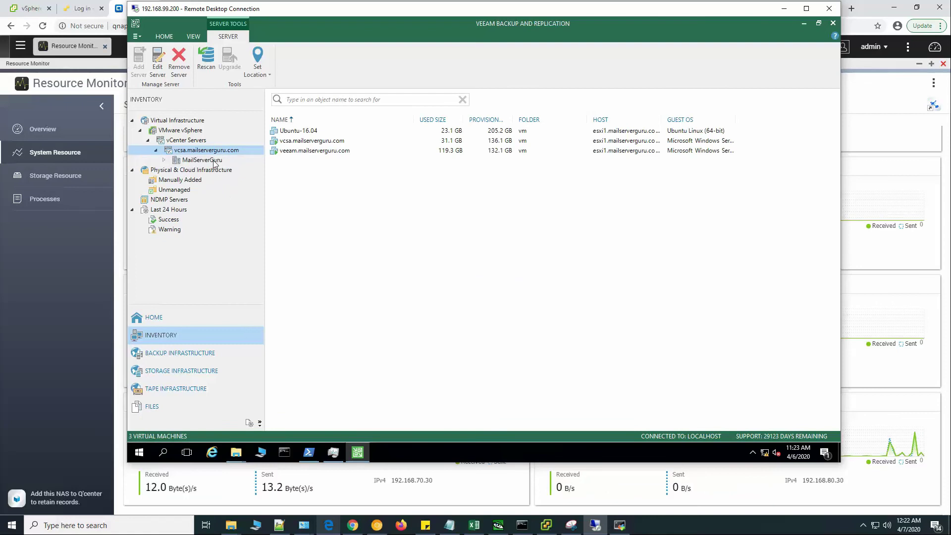
double_click(213, 161)
left_click(222, 170)
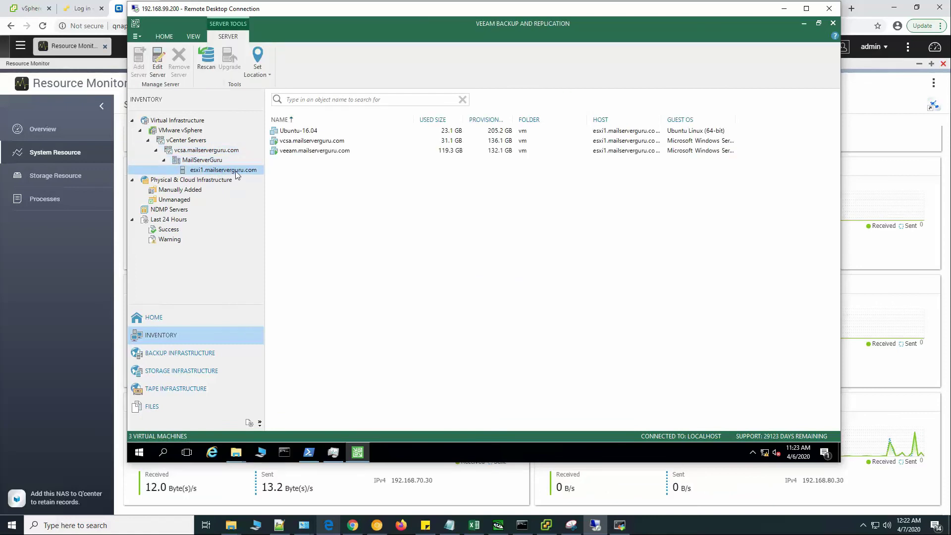
left_click(313, 131)
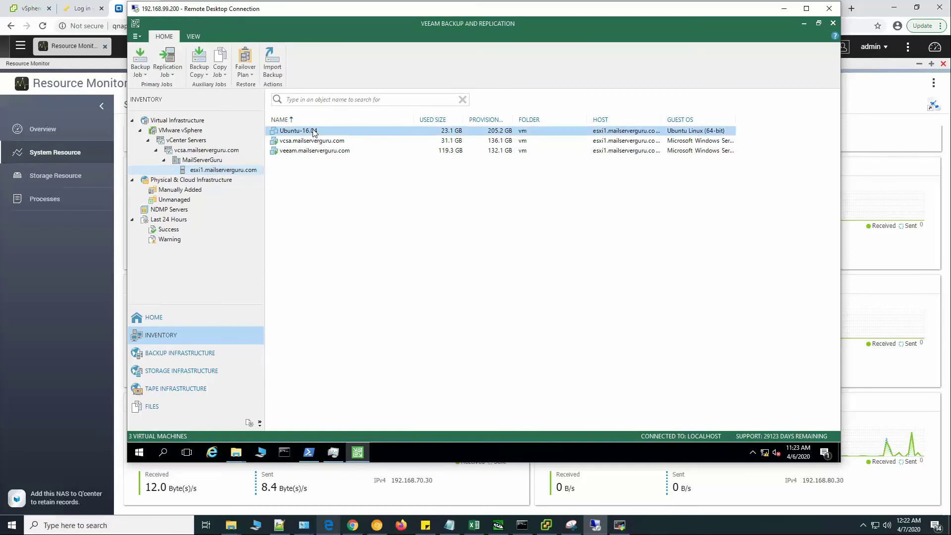
right_click(331, 130)
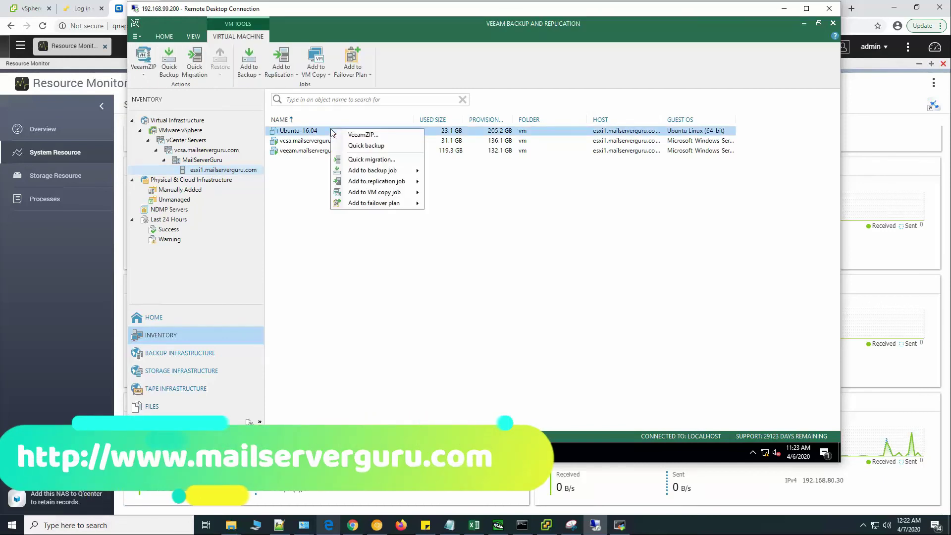
Create a new backup job named Ubuntu-16.04 containing the Ubuntu-16.04 VM.
mouse_move(416, 171)
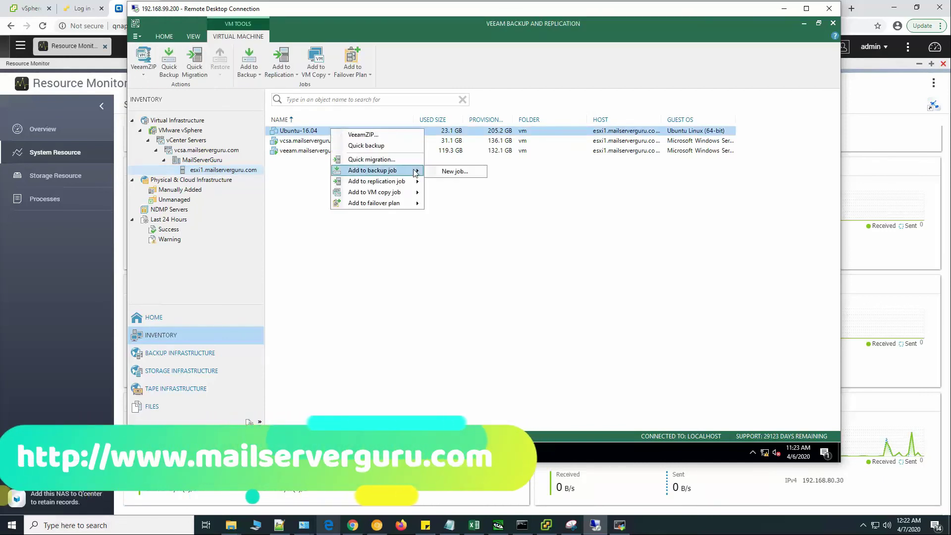
left_click(463, 172)
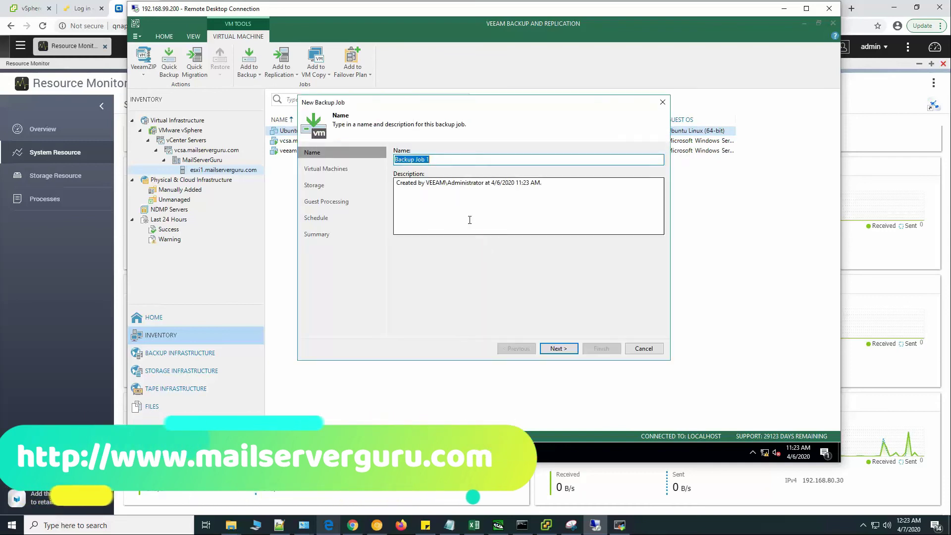
type("Ubuntu")
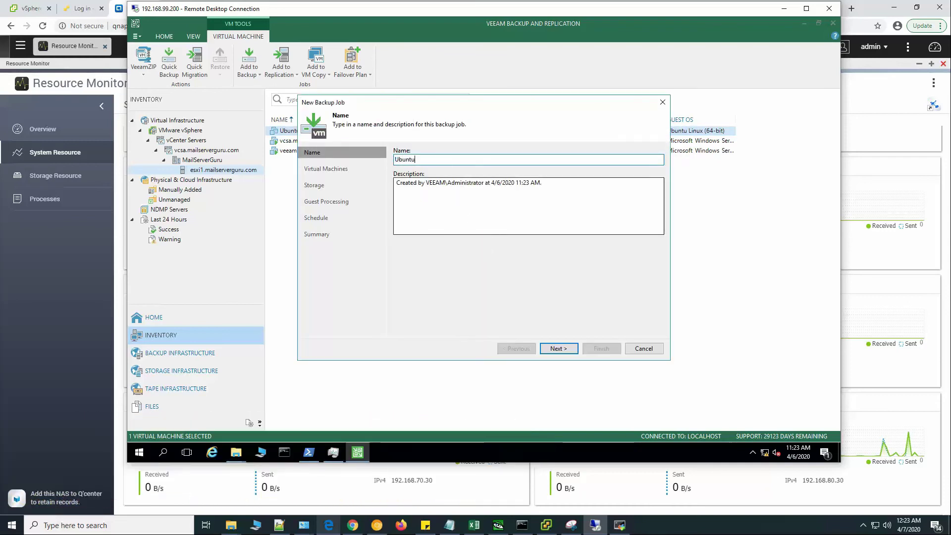
type("-16")
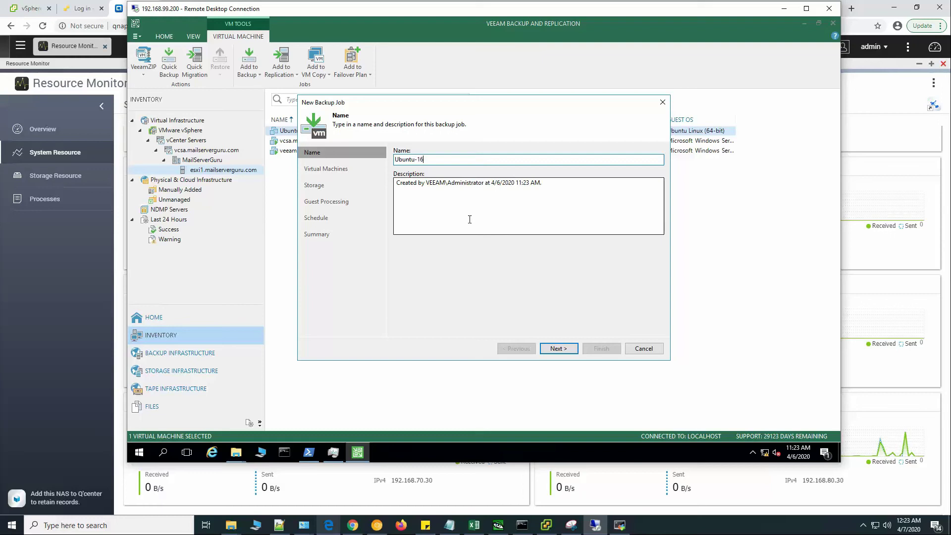
type(".04")
left_click(561, 348)
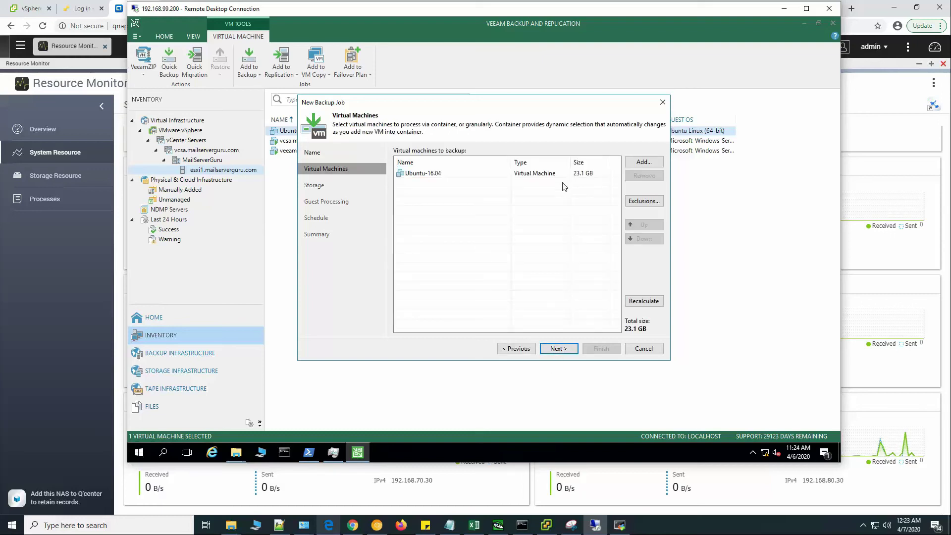
left_click(576, 174)
left_click(654, 302)
left_click(557, 348)
Set Qnap-SMB as the job's backup repository and finish the wizard with default settings.
left_click(448, 187)
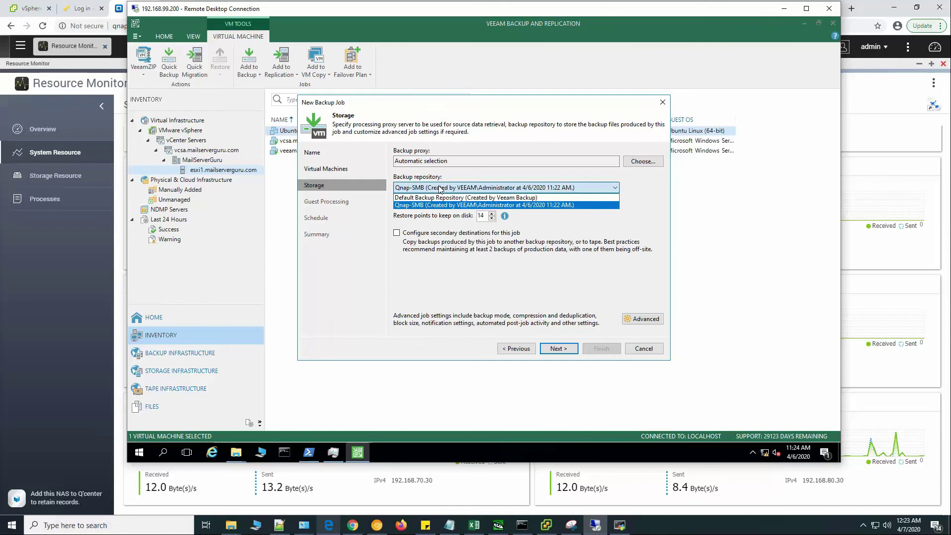
left_click(423, 205)
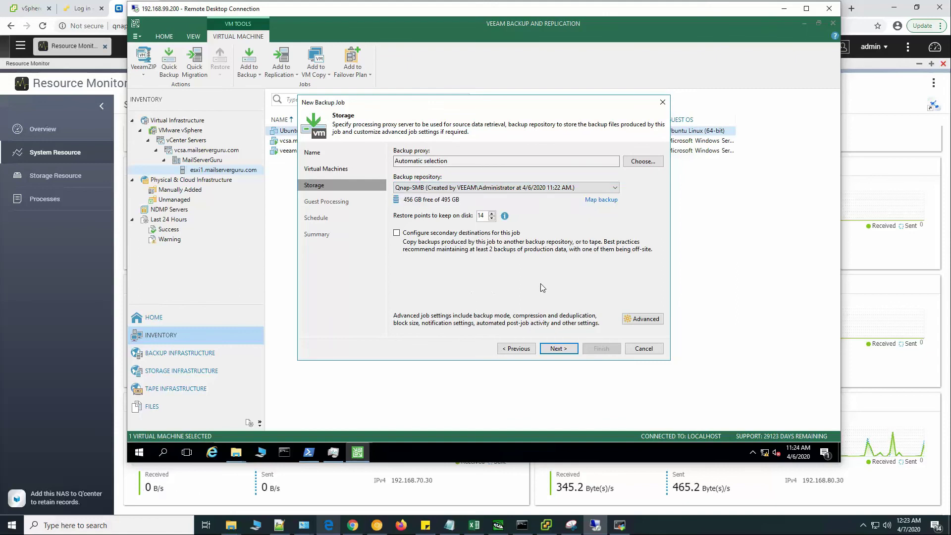
left_click(565, 350)
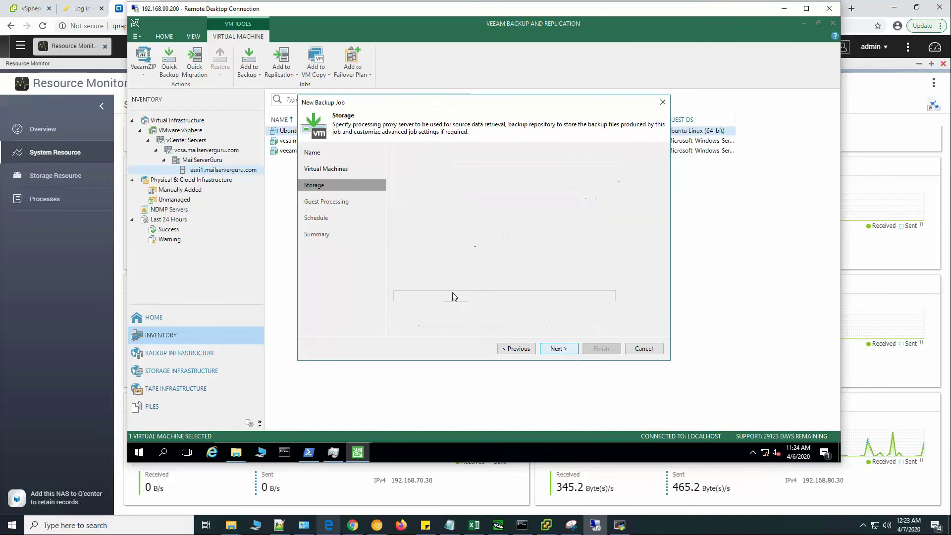
left_click(565, 349)
left_click(564, 351)
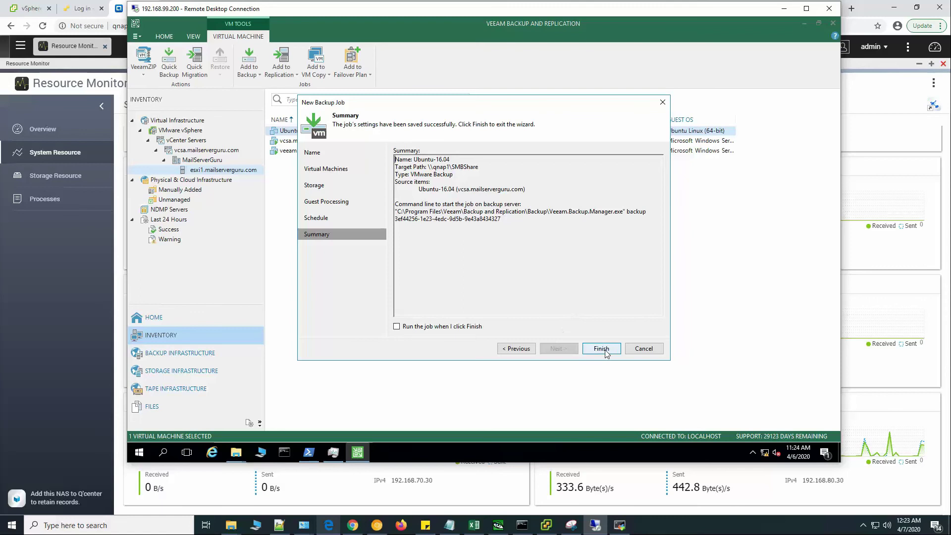
left_click(605, 352)
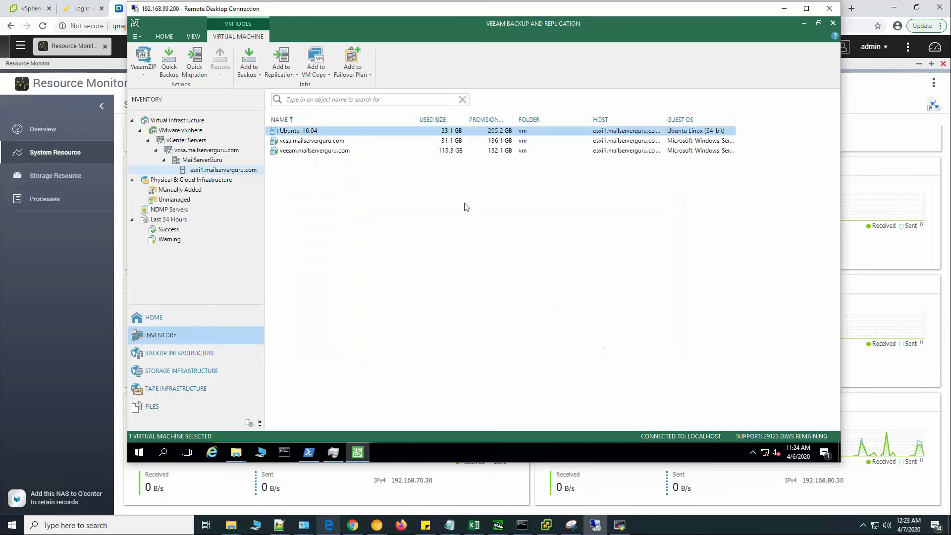
Select the Ubuntu-16.04 job, open Task Manager, and resize the remote window to reveal Adapter 5 and 6 graphs.
left_click(151, 318)
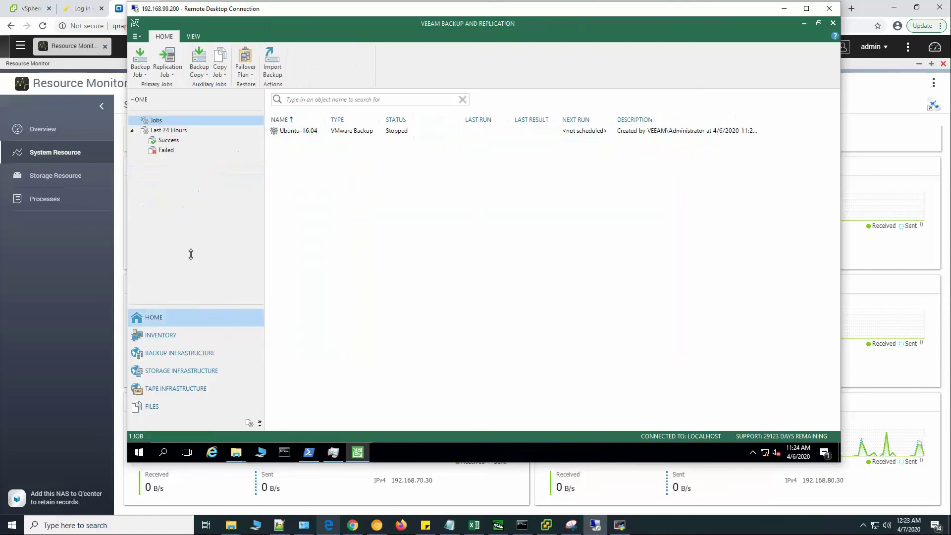
left_click(349, 132)
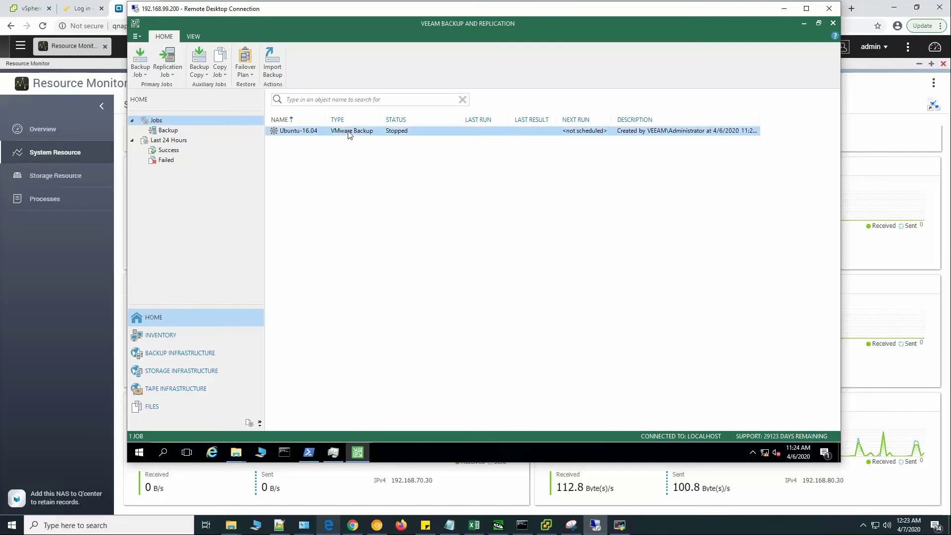
left_click(332, 452)
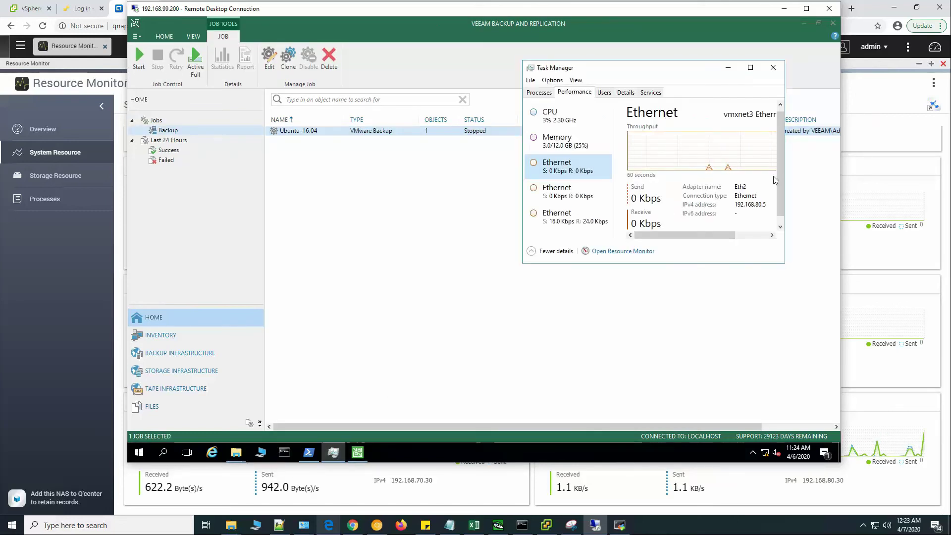
left_click_drag(780, 175, 780, 201)
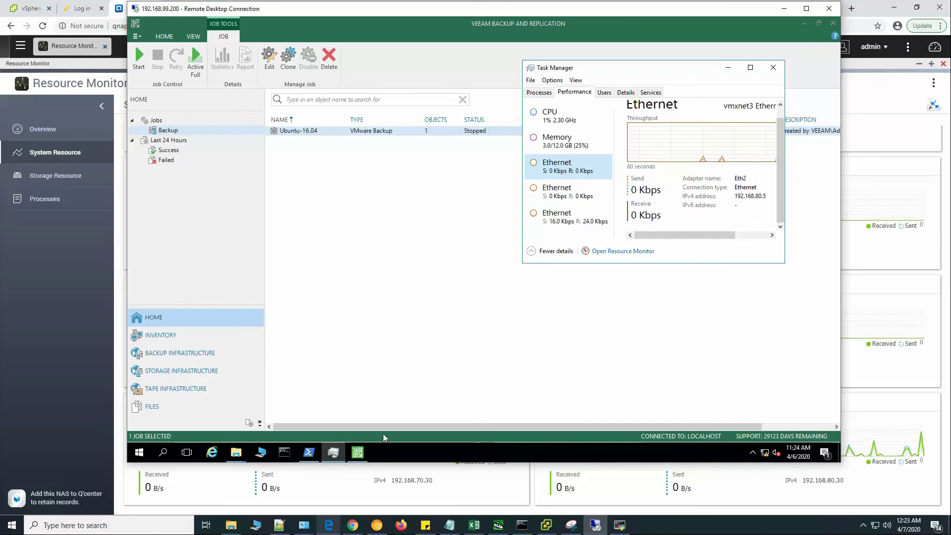
left_click_drag(406, 462, 418, 388)
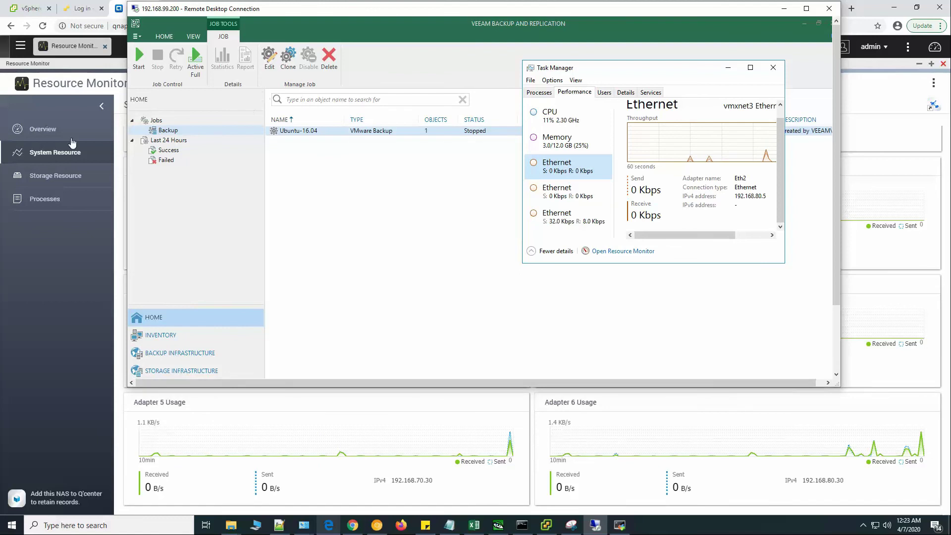
Bring the QNAP Resource Monitor Network page to the front to check adapter traffic.
left_click(75, 251)
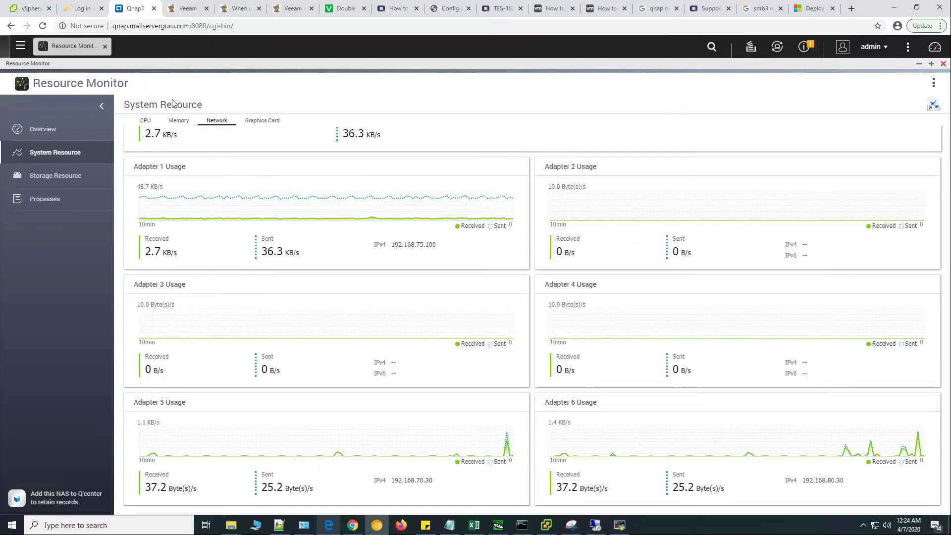
mouse_move(369, 438)
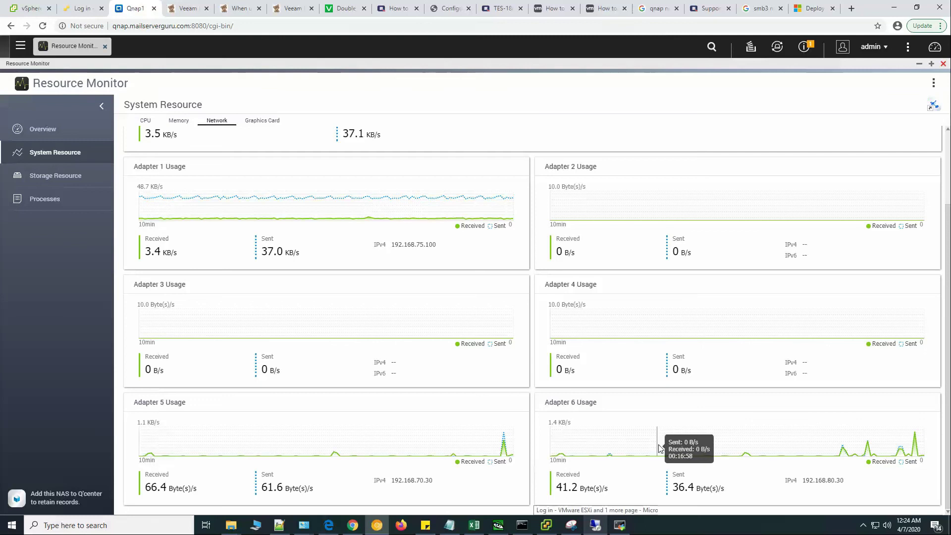
Start an Active Full backup of the Ubuntu-16.04 job.
left_click(595, 525)
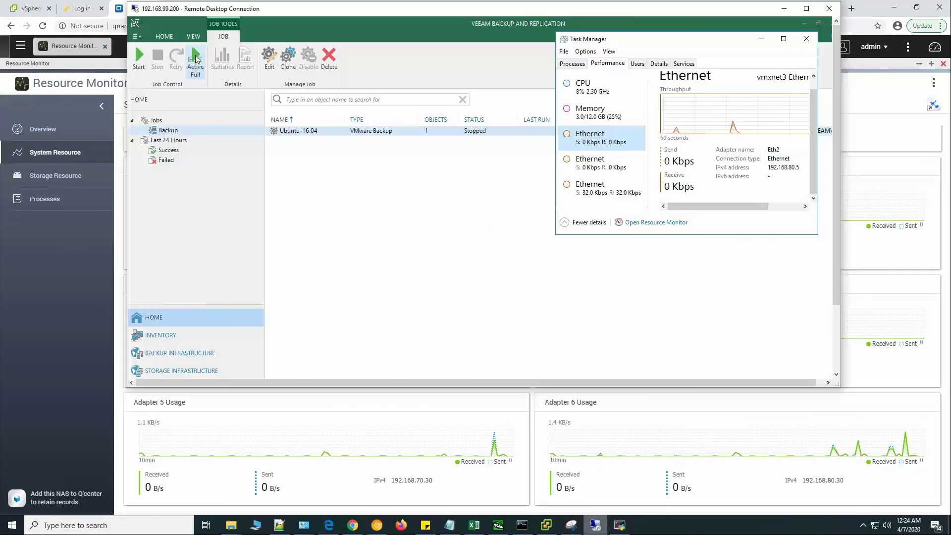
left_click(196, 59)
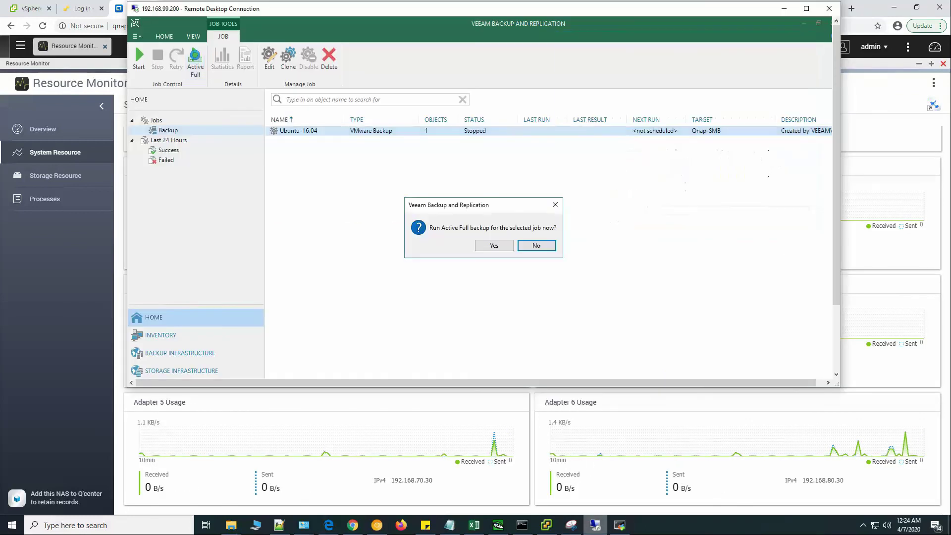
left_click(493, 246)
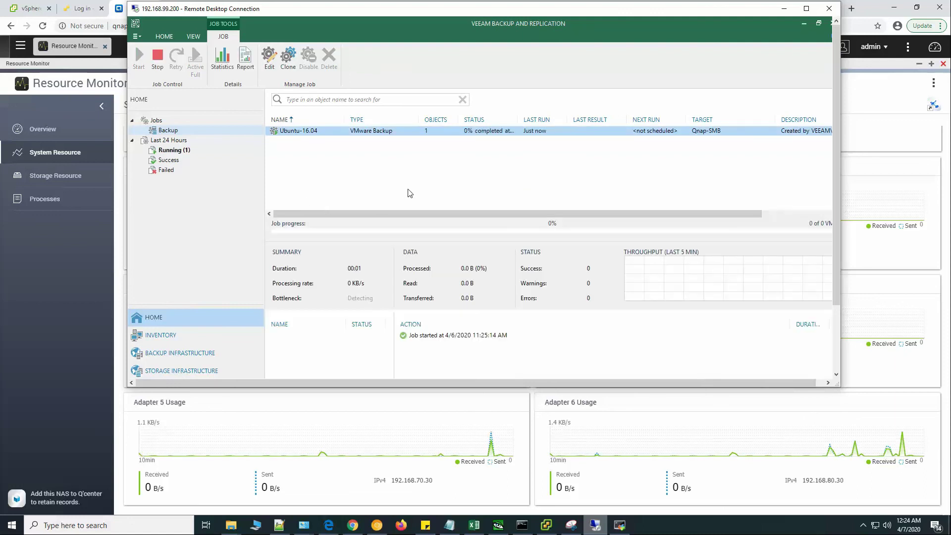
Open the running job's session details beside Task Manager's network performance view.
double_click(438, 135)
left_click_drag(436, 77, 349, 59)
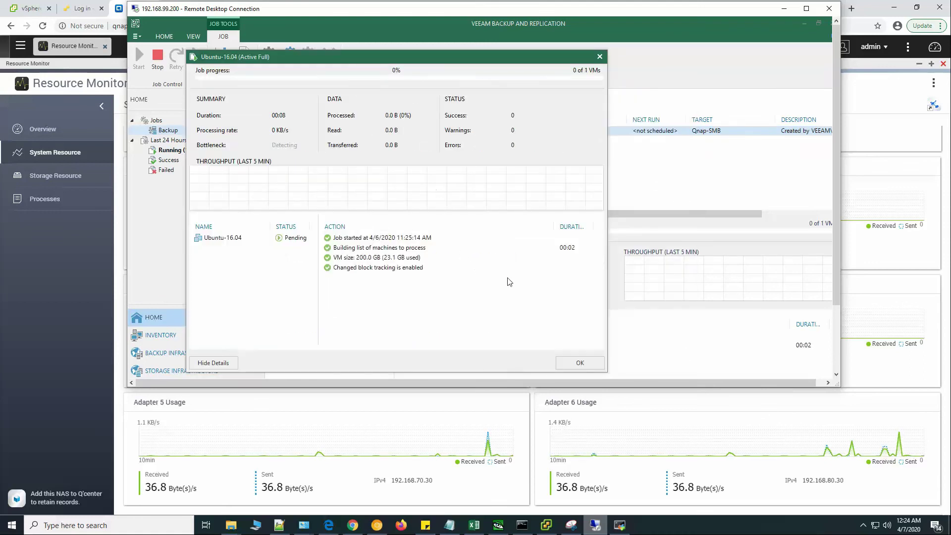
left_click_drag(834, 296, 840, 371)
left_click(334, 369)
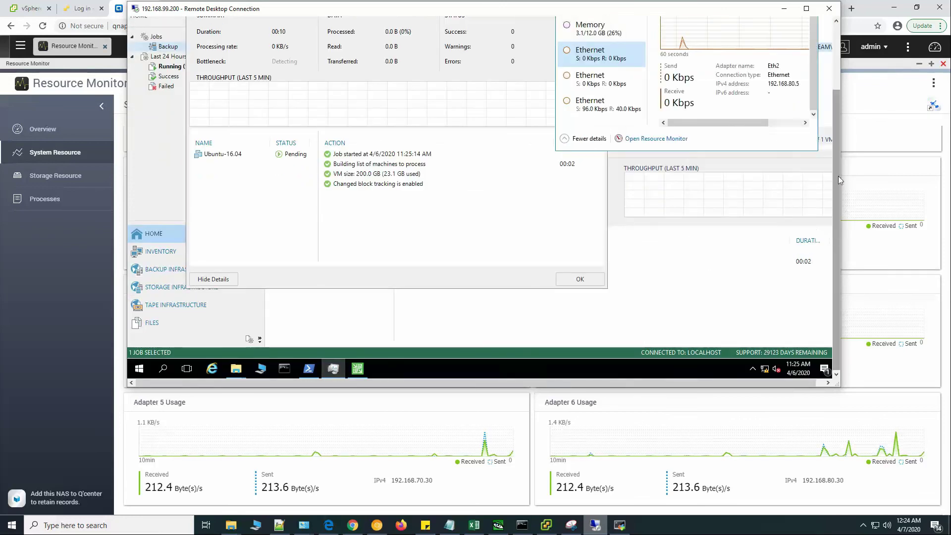
Monitor the Active Full backup while comparing throughput on the two Ethernet adapters.
left_click_drag(838, 177, 839, 98)
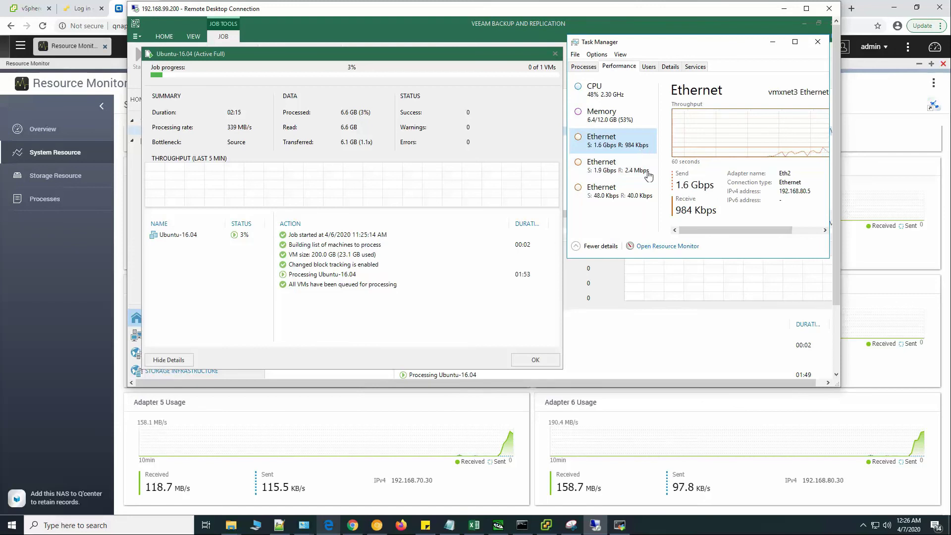
key("Down")
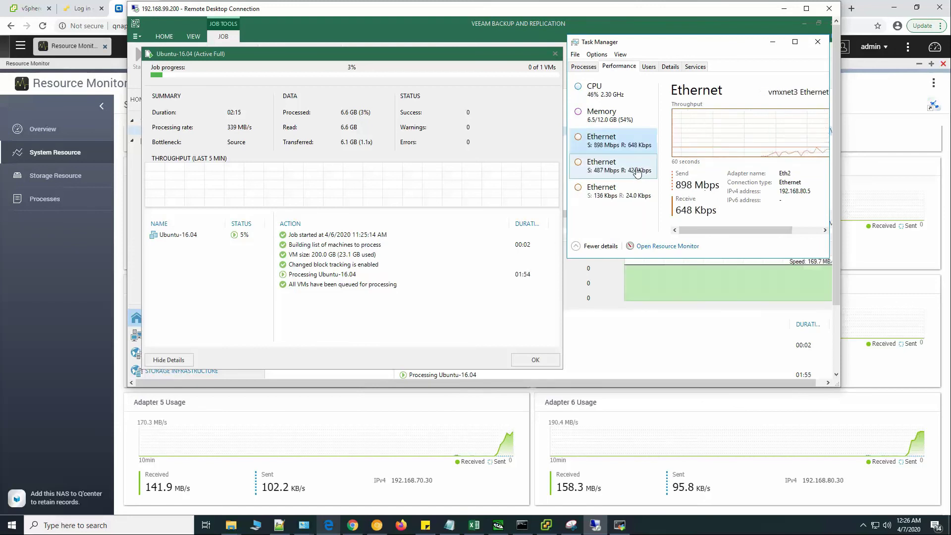
left_click(631, 147)
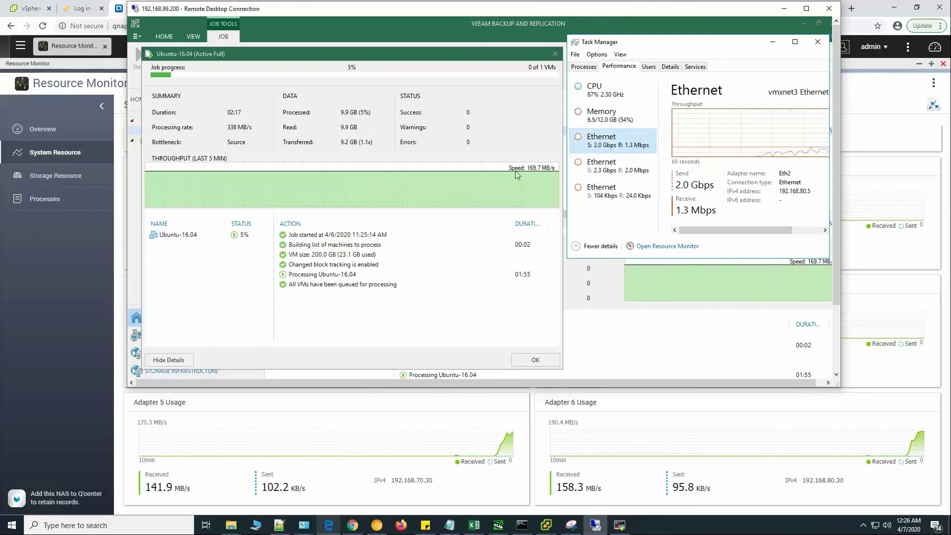
left_click(640, 171)
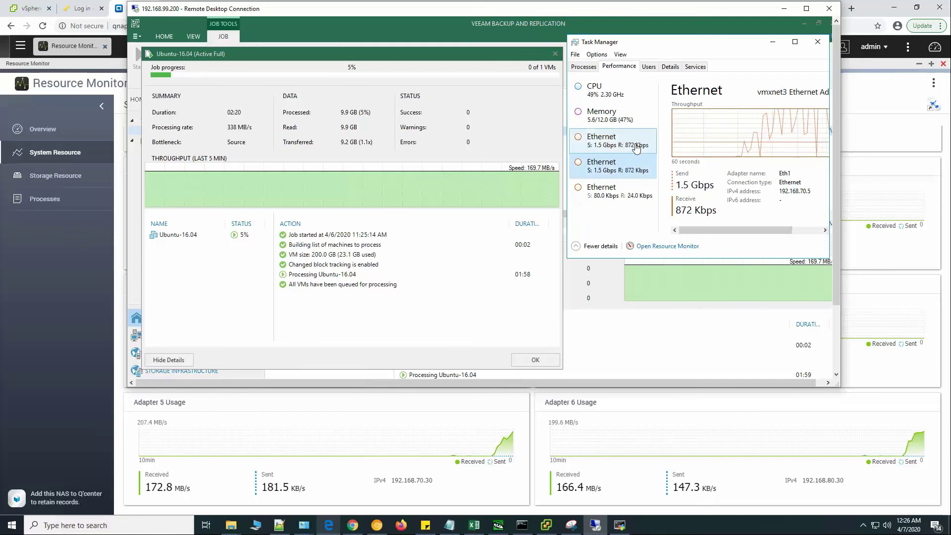
left_click(636, 148)
left_click(639, 171)
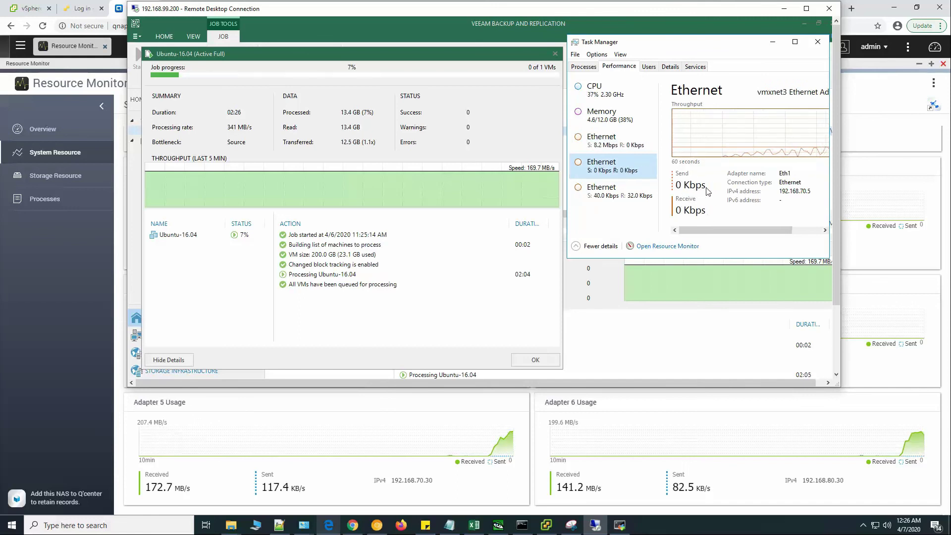
left_click(613, 140)
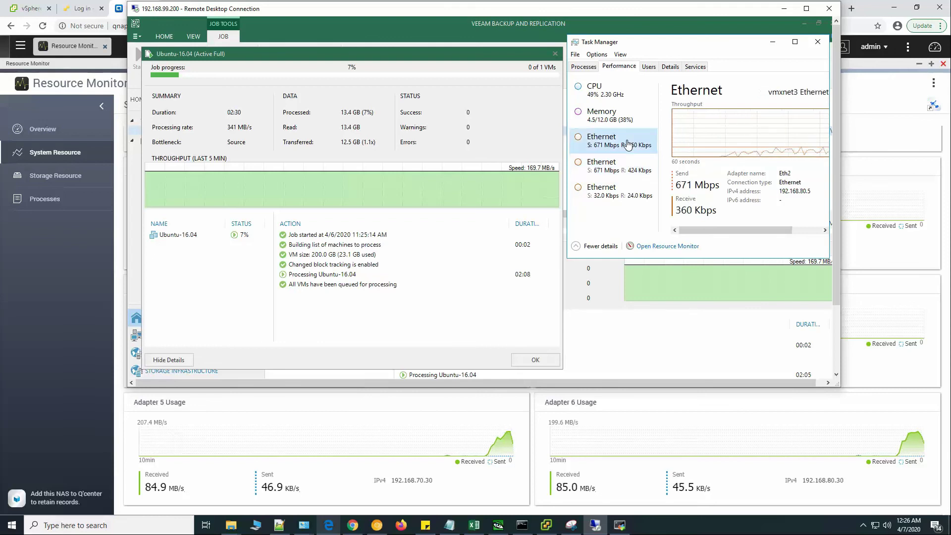